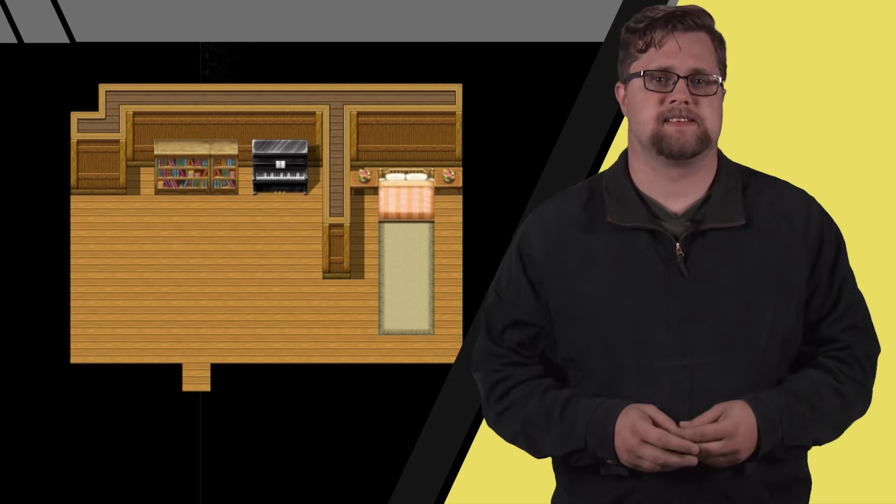
pyautogui.click(337, 237)
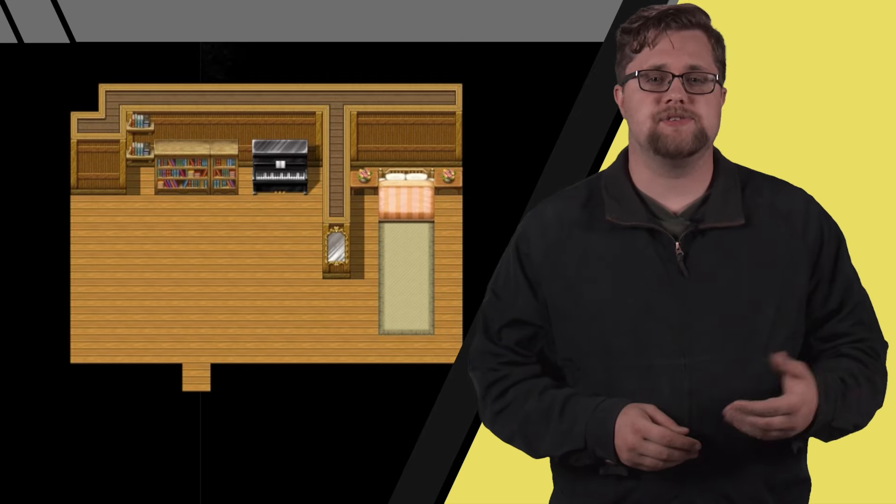
pyautogui.click(393, 138)
pyautogui.click(420, 135)
pyautogui.click(169, 135)
pyautogui.click(280, 138)
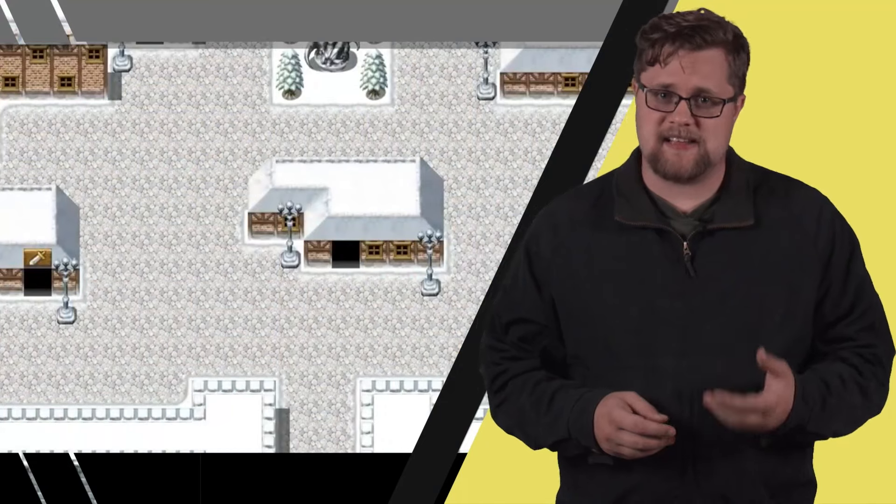
pyautogui.moveTo(136, 161)
pyautogui.mouseDown()
pyautogui.moveTo(176, 224)
pyautogui.moveTo(187, 142)
pyautogui.mouseUp()
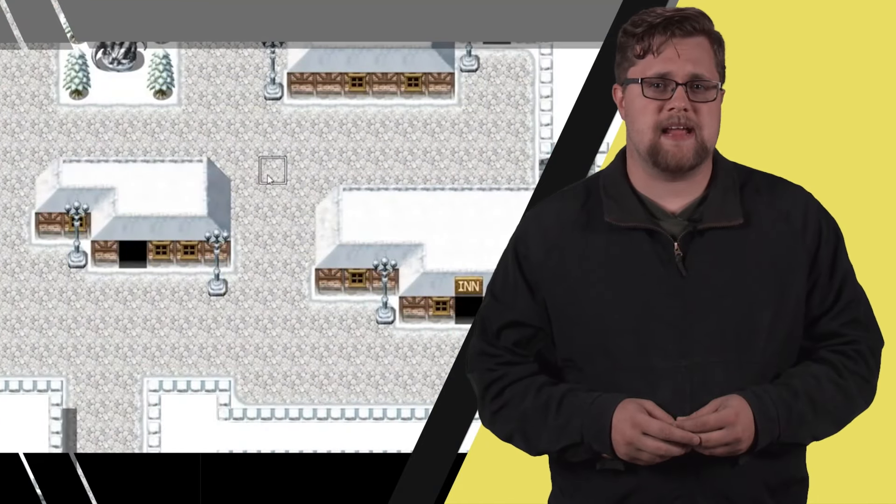
pyautogui.moveTo(243, 387); pyautogui.dragTo(331, 387)
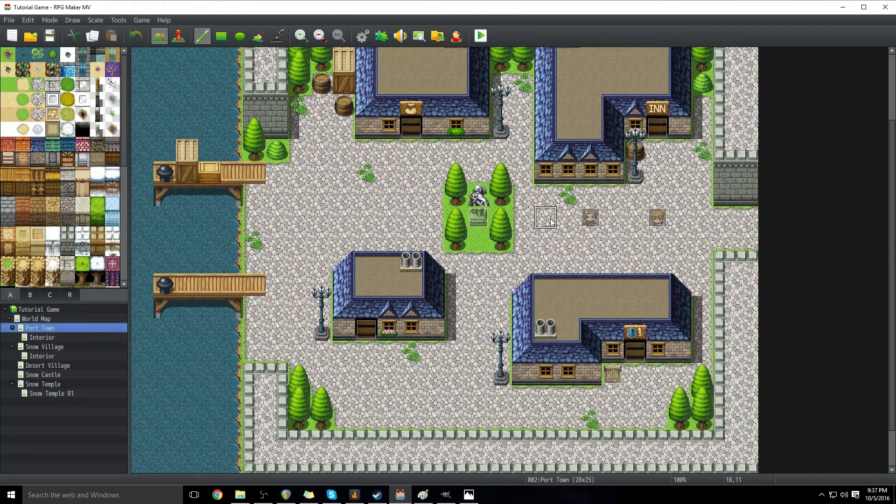
# - Open the tileset settings in the game database and raise the maximum number of tilesets to 6
pyautogui.click(364, 39)
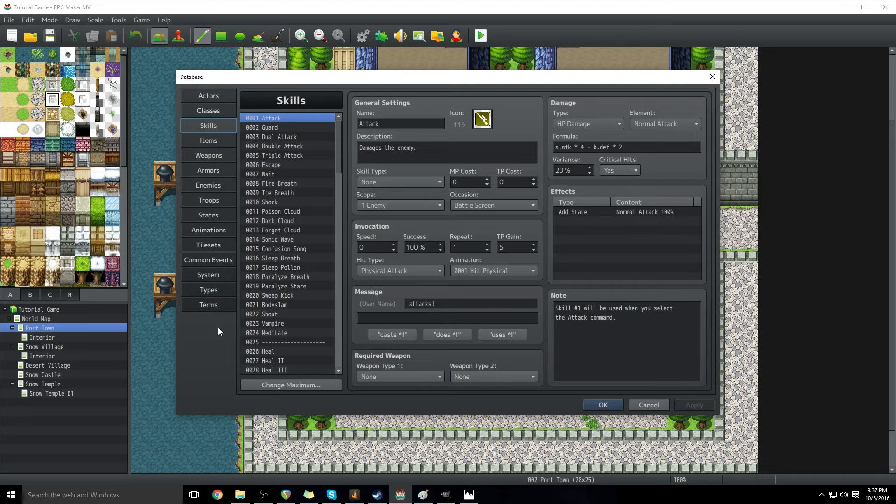
pyautogui.click(211, 245)
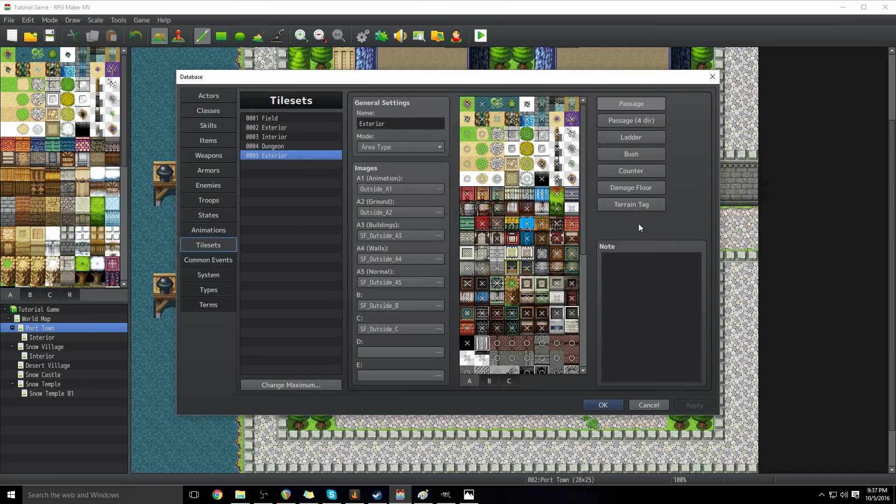
pyautogui.scroll(-1, 545, 223)
pyautogui.scroll(-10, 544, 223)
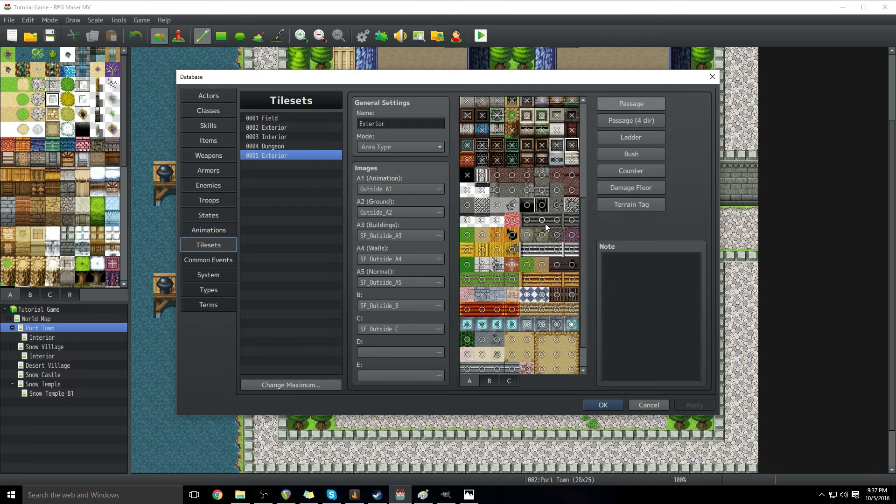
pyautogui.scroll(10, 545, 224)
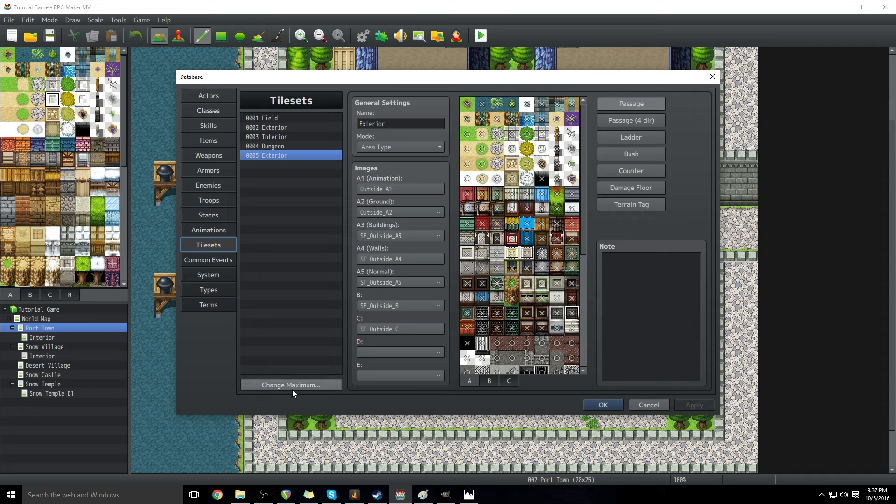
pyautogui.click(275, 386)
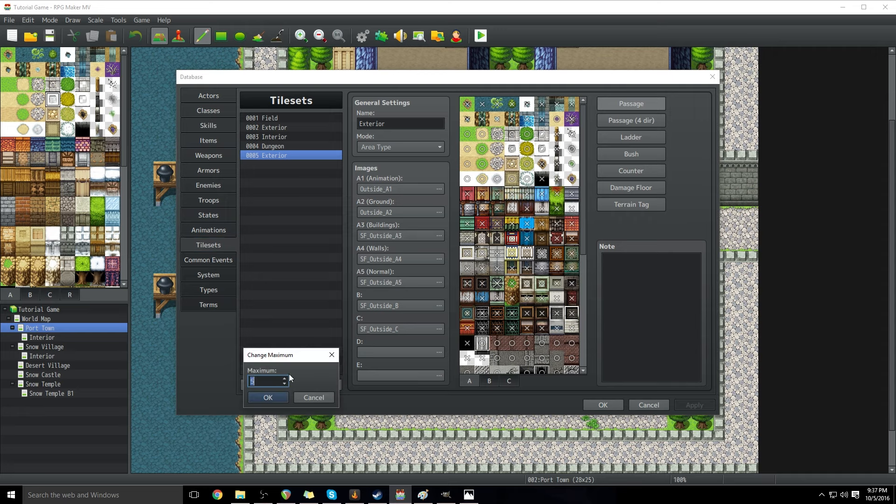
pyautogui.click(276, 397)
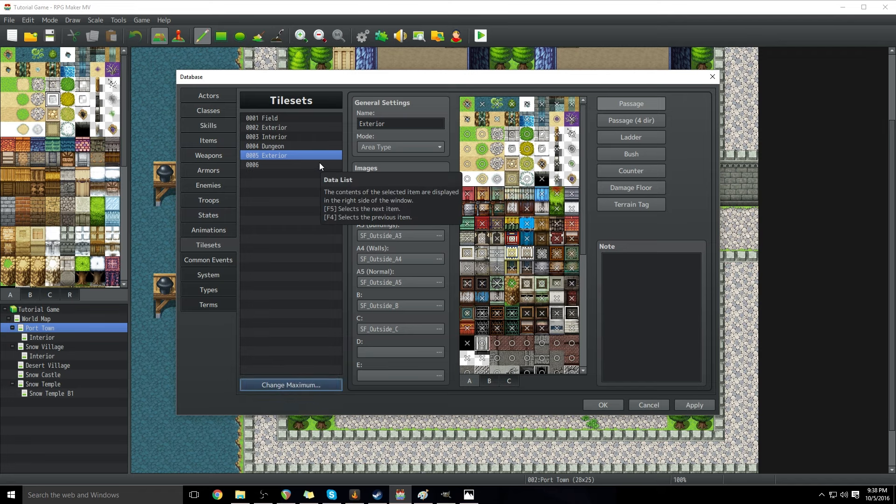
# - Copy the 0002 Exterior tileset into the empty slot 0006 and name the copy ExteriorEdit
pyautogui.click(289, 131)
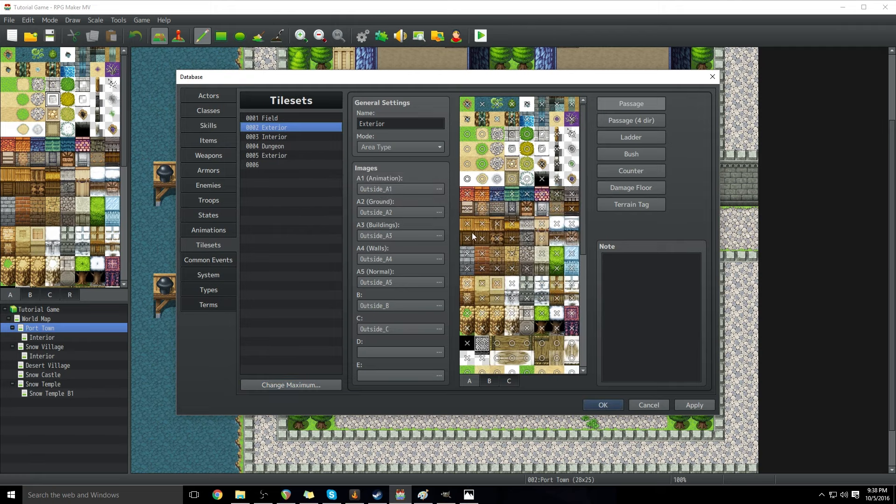
pyautogui.moveTo(584, 189)
pyautogui.mouseDown()
pyautogui.moveTo(588, 262)
pyautogui.moveTo(583, 182)
pyautogui.mouseUp()
pyautogui.rightClick(282, 130)
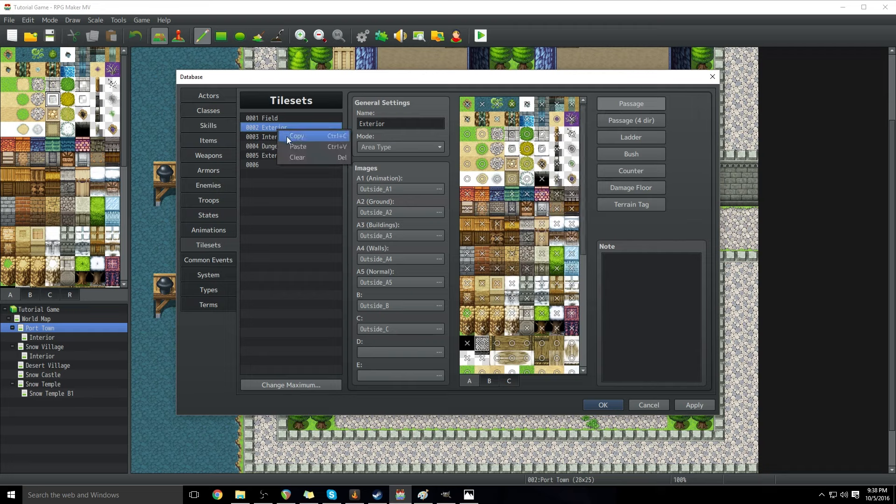
pyautogui.click(287, 136)
pyautogui.click(271, 165)
pyautogui.rightClick(271, 166)
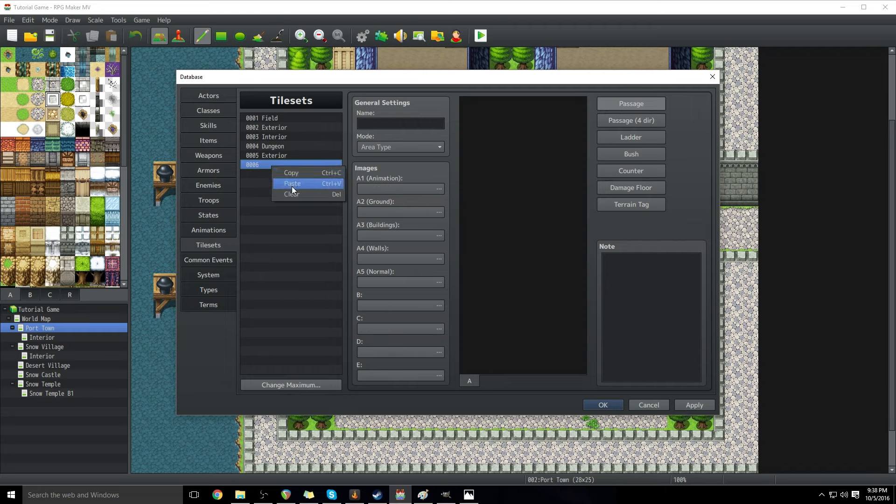
pyautogui.click(293, 187)
pyautogui.click(426, 124)
pyautogui.click(426, 123)
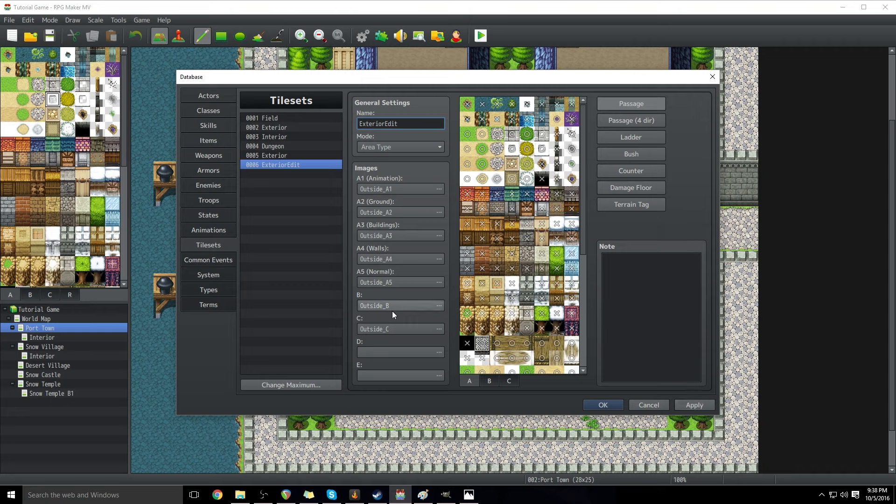
# - Look through the B tiles of the ExteriorEdit tileset
pyautogui.click(493, 381)
pyautogui.scroll(-4, 495, 208)
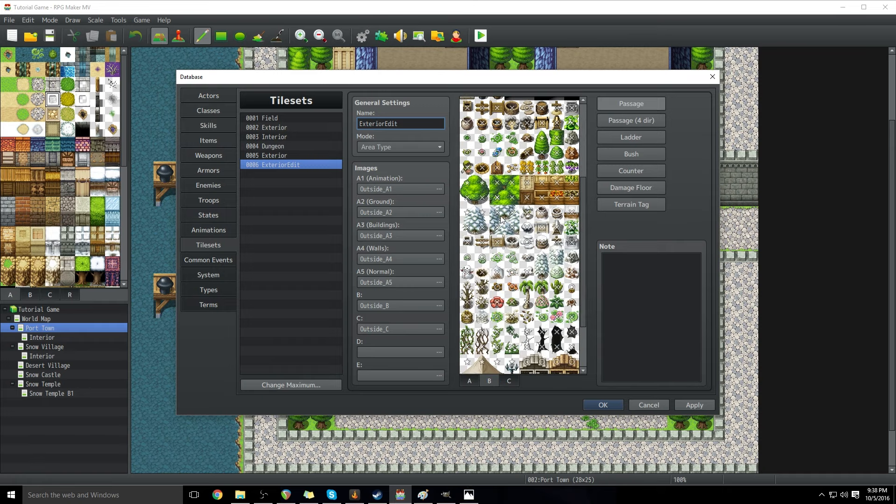
pyautogui.scroll(-3, 495, 208)
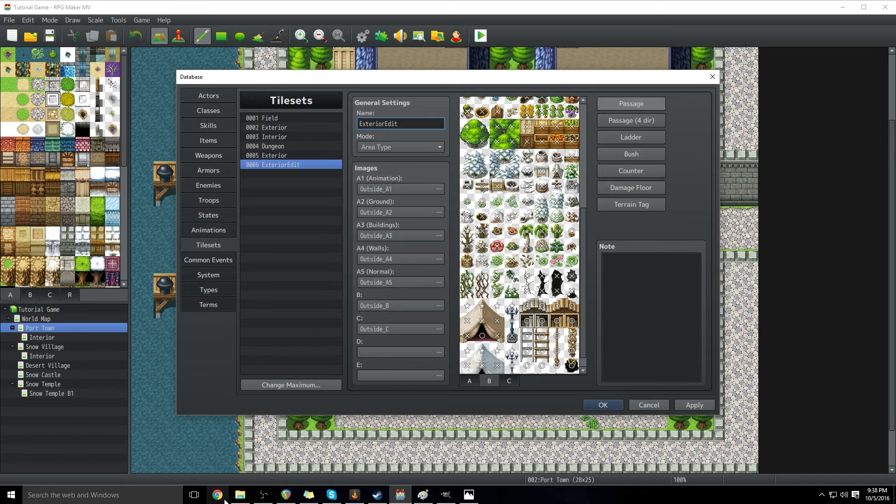
# - Switch to File Explorer and open the img\tilesets folder of the TutorialGame project
pyautogui.click(243, 494)
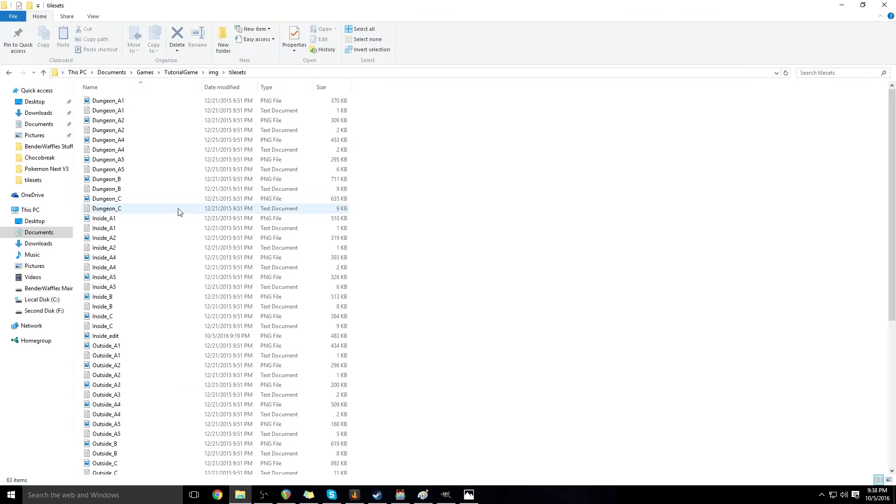
pyautogui.click(145, 73)
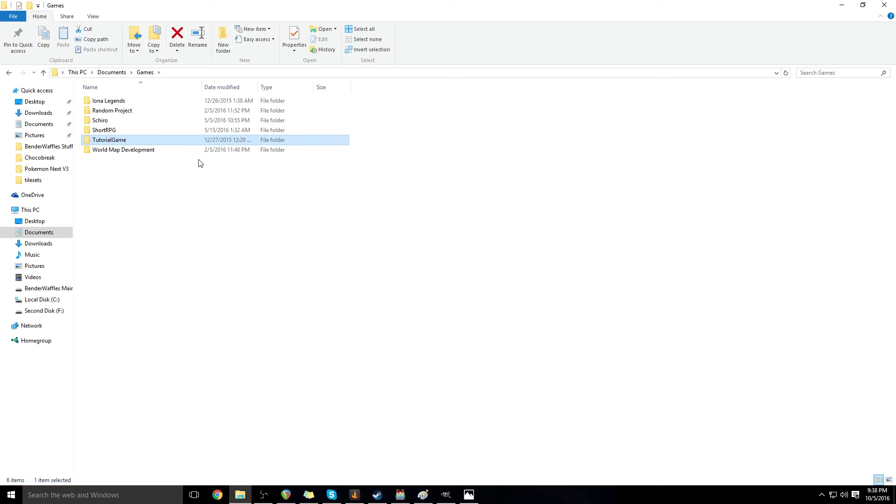
pyautogui.doubleClick(112, 141)
pyautogui.click(108, 143)
pyautogui.doubleClick(108, 143)
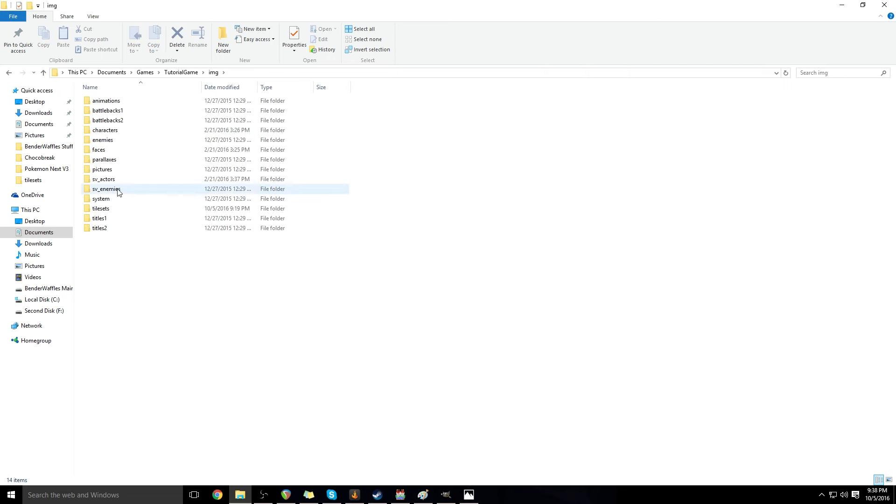
pyautogui.doubleClick(117, 209)
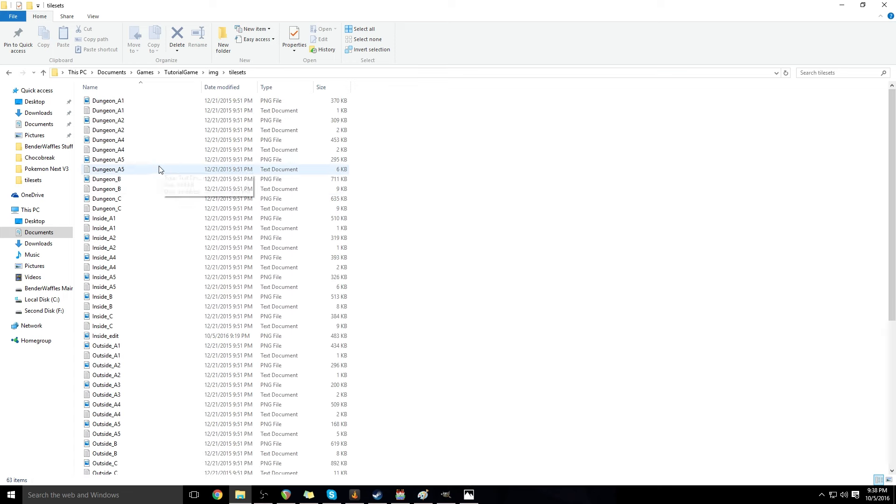
# - Open the Outside_B PNG file in GIMP and move its image window fully into view
pyautogui.scroll(-2, 149, 290)
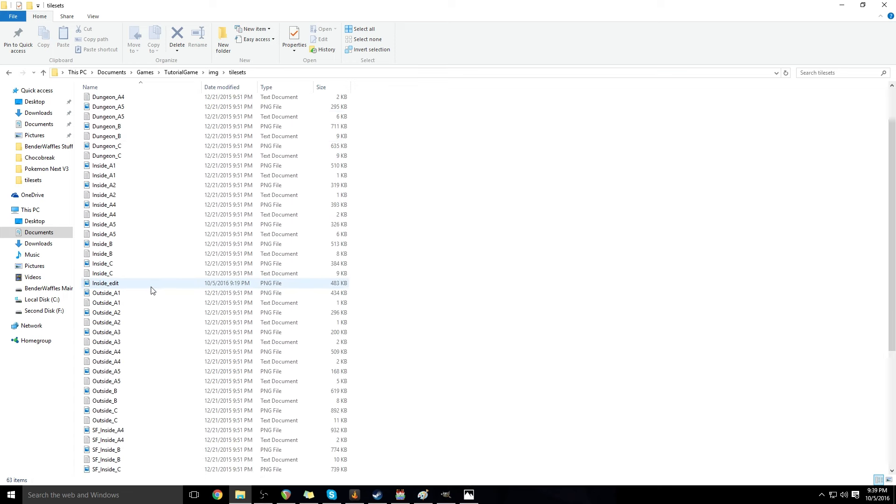
pyautogui.click(104, 392)
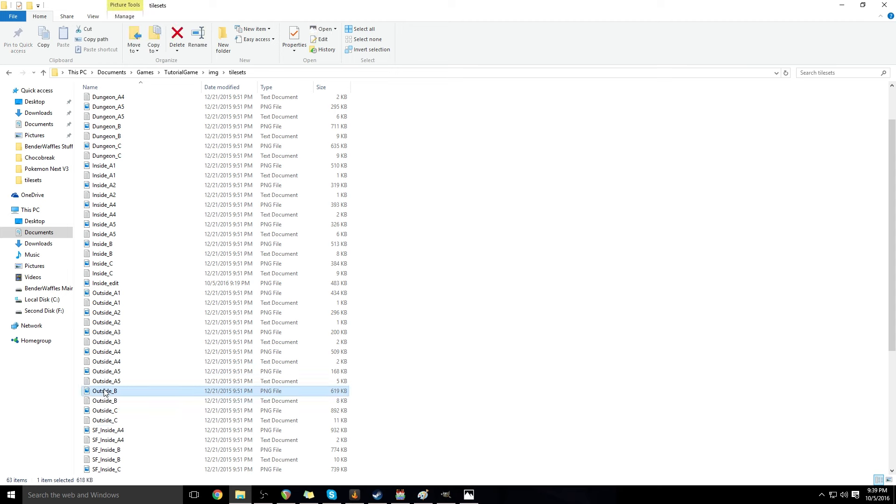
pyautogui.rightClick(104, 393)
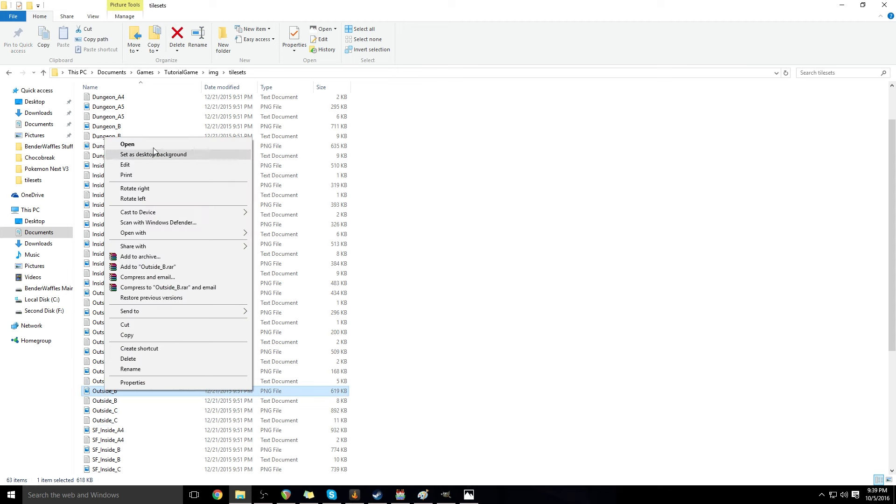
pyautogui.moveTo(157, 232)
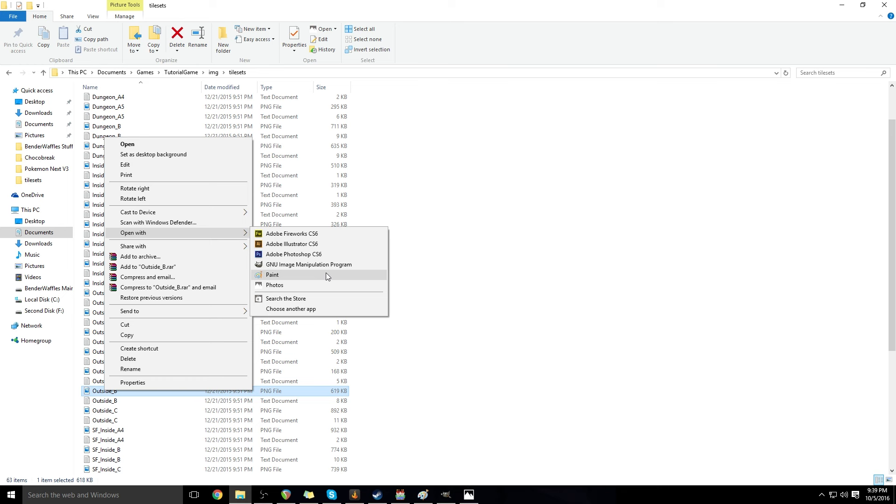
pyautogui.click(290, 264)
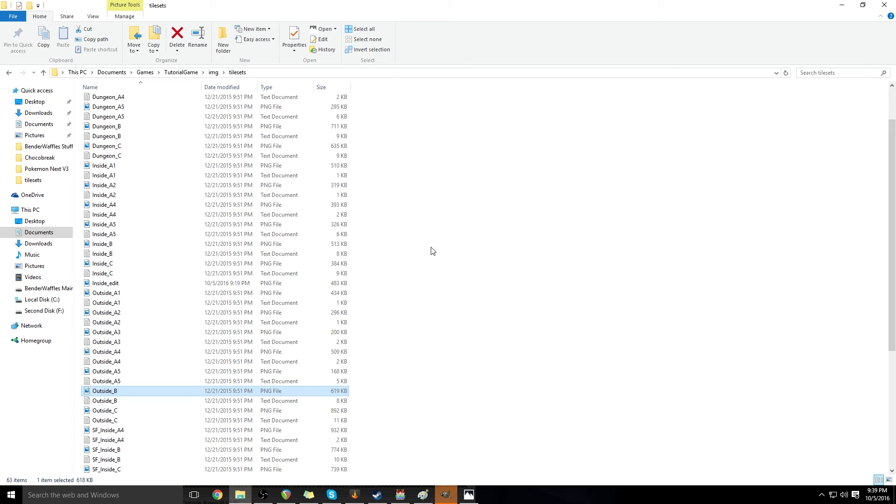
pyautogui.click(445, 494)
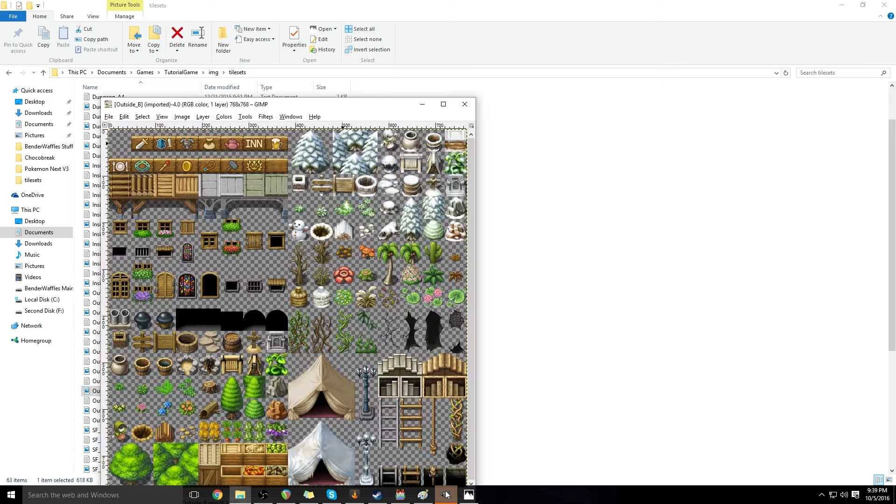
pyautogui.moveTo(308, 106); pyautogui.dragTo(406, 39)
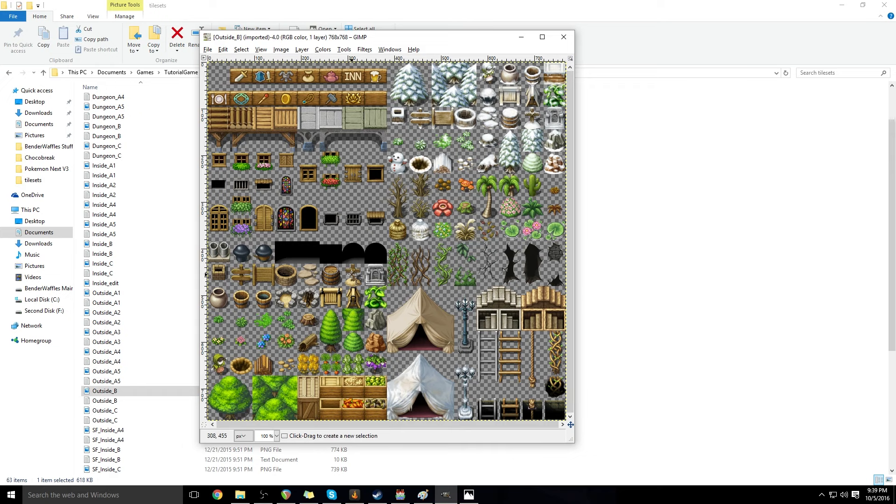
# - Configure the pixel spacing of the image grid for Outside_B
pyautogui.click(304, 50)
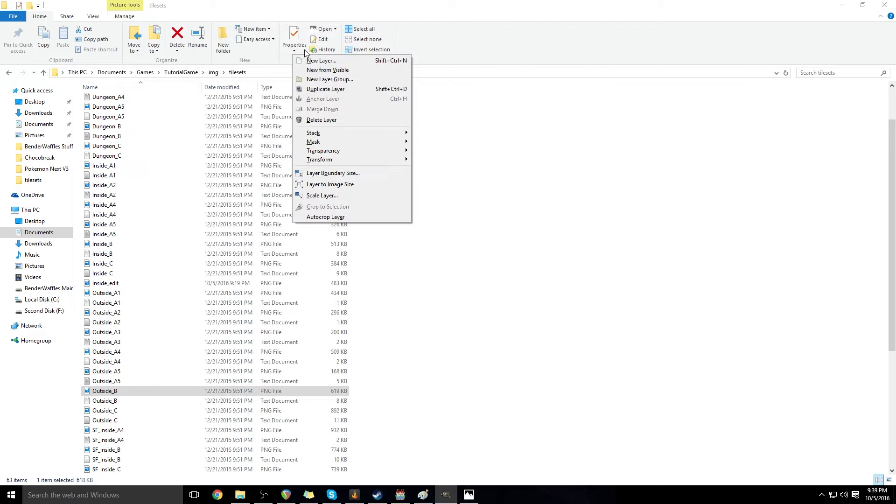
pyautogui.click(446, 495)
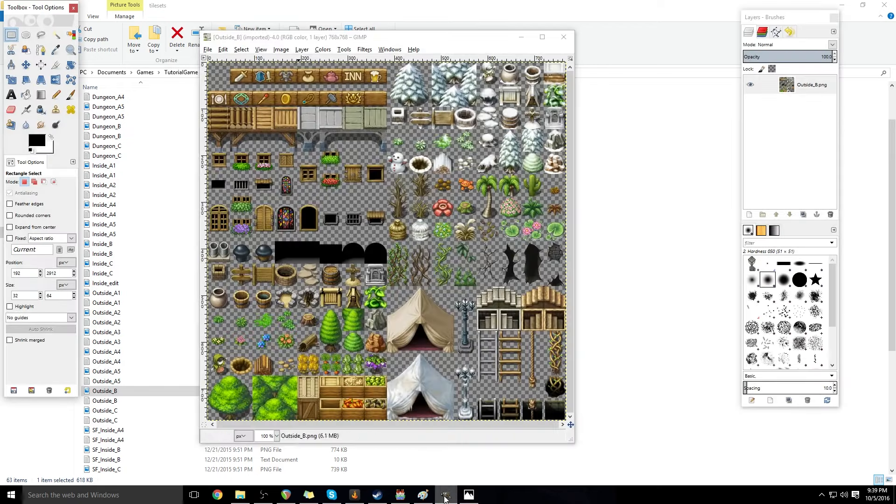
pyautogui.click(282, 50)
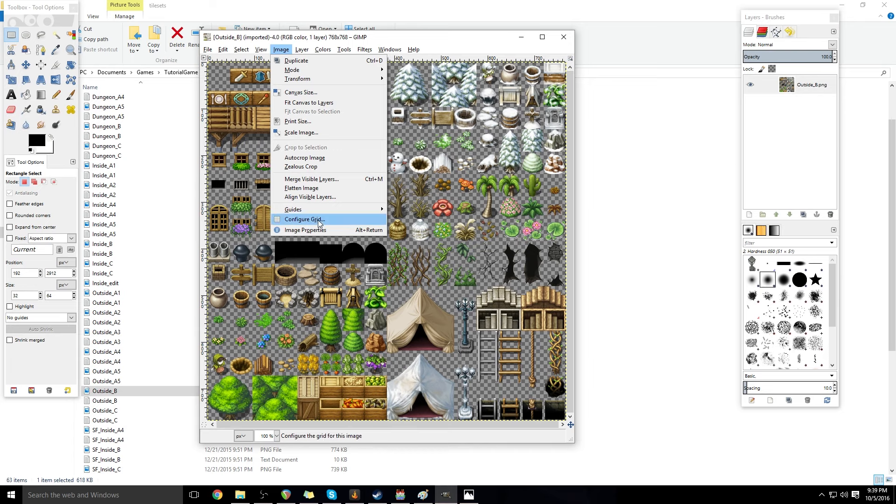
pyautogui.click(304, 219)
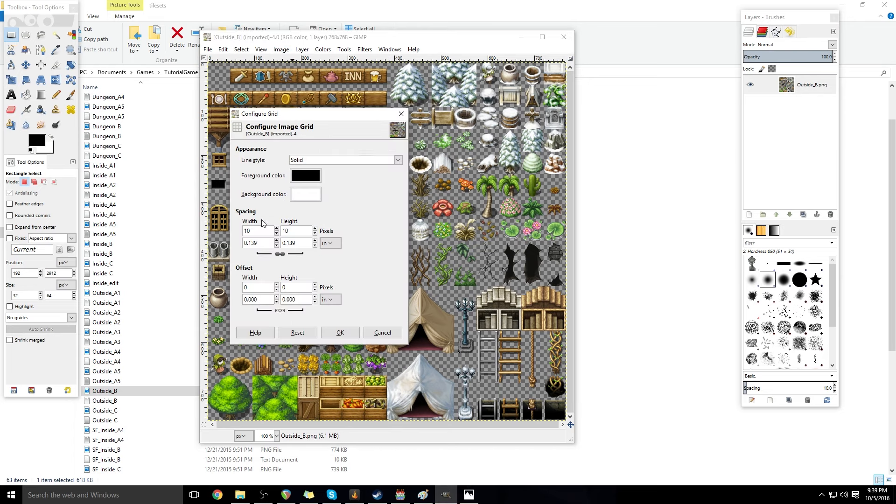
pyautogui.doubleClick(240, 230)
pyautogui.click(340, 333)
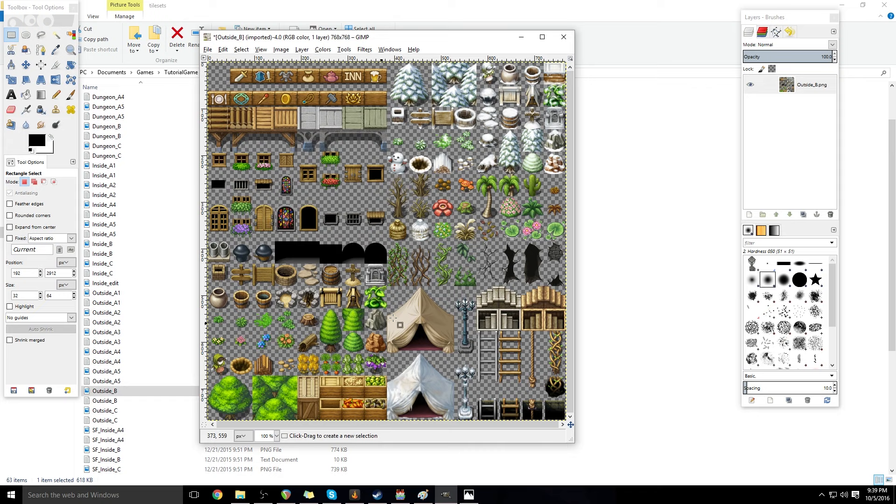
# - Show the grid over the Outside_B image and turn on snapping to the grid
pyautogui.click(261, 49)
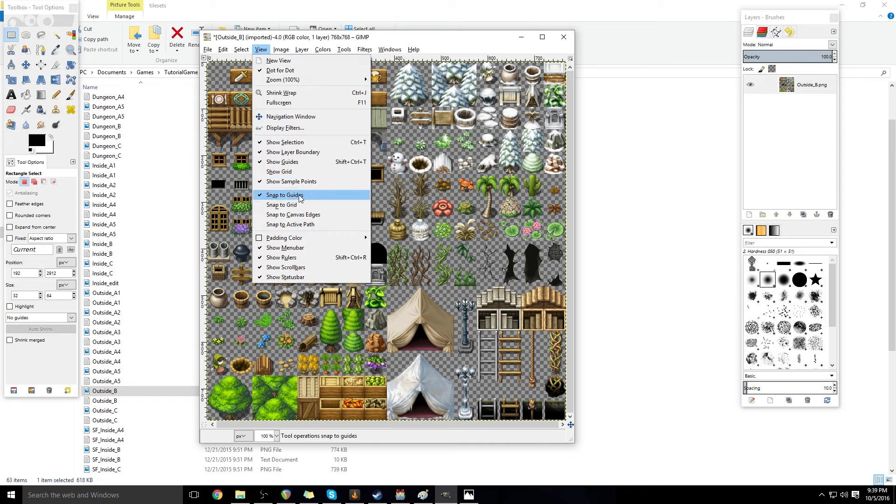
pyautogui.click(297, 171)
pyautogui.click(261, 50)
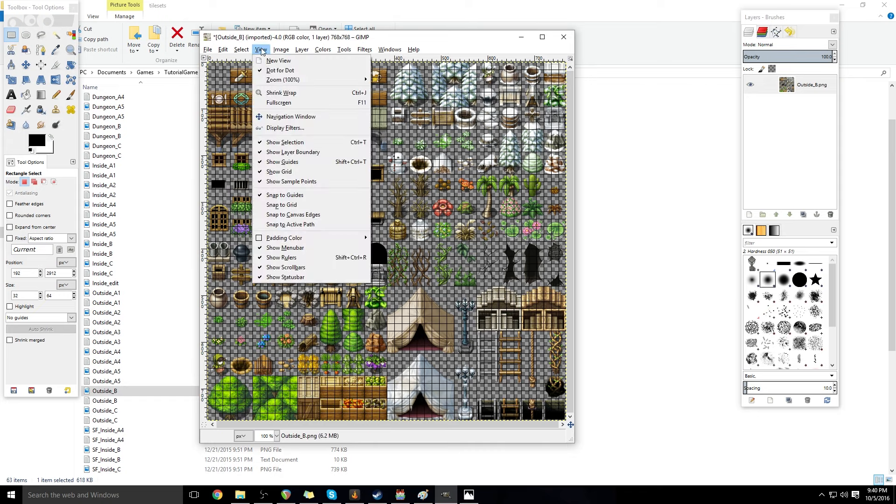
pyautogui.click(294, 205)
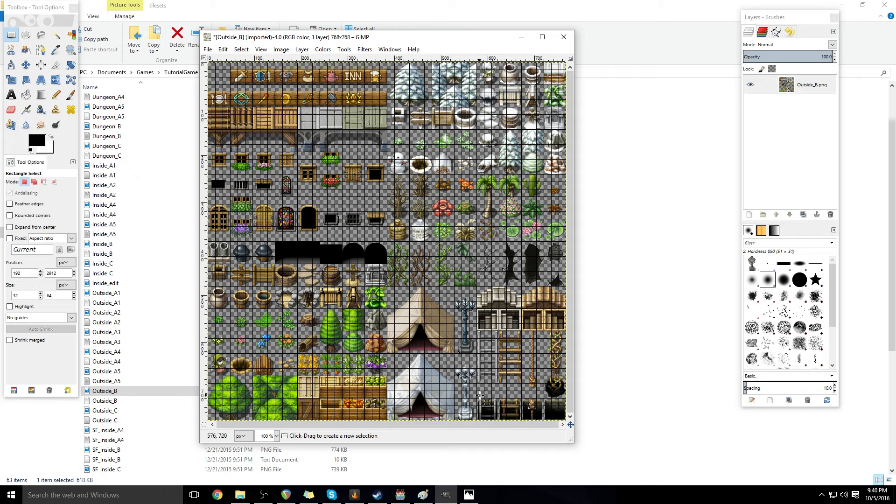
# - Clear the upper street lamp beside the beige tent, covering a 48 × 128 pixel area
pyautogui.moveTo(477, 352); pyautogui.dragTo(454, 295)
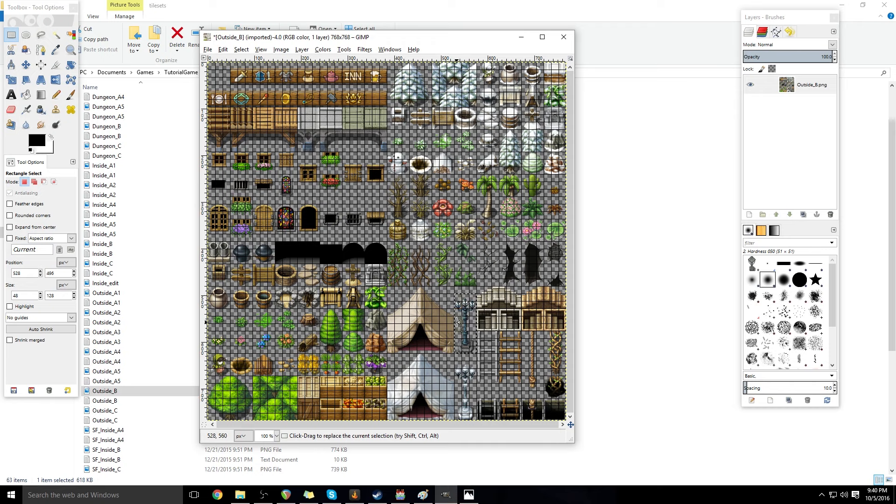
pyautogui.press('Delete')
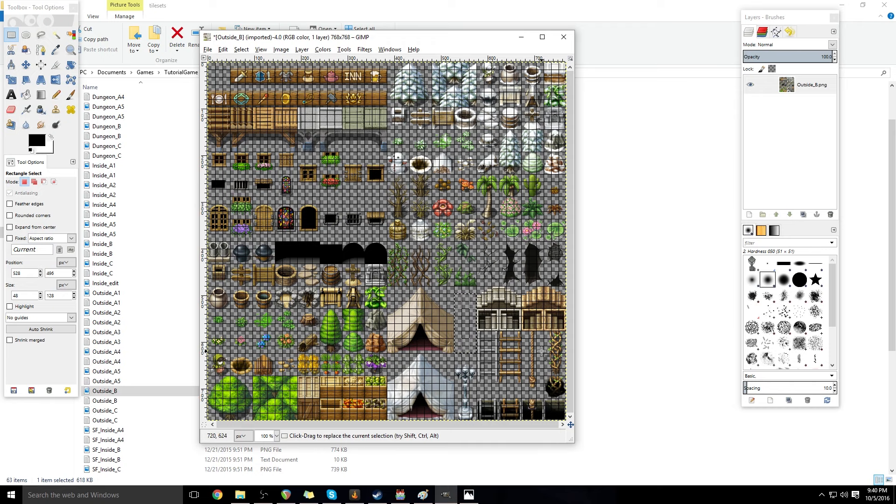
# - Switch to Paint and copy the 32 × 64 px grey lamp sprite with its black background
pyautogui.click(424, 494)
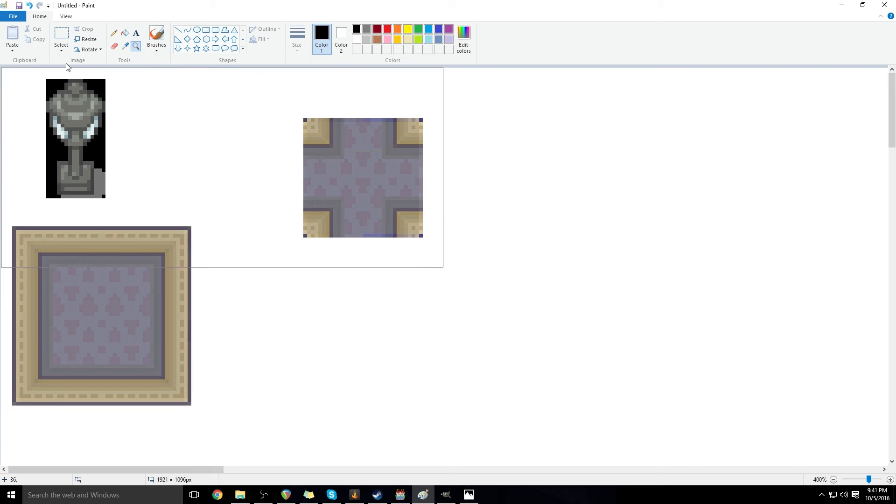
pyautogui.click(66, 36)
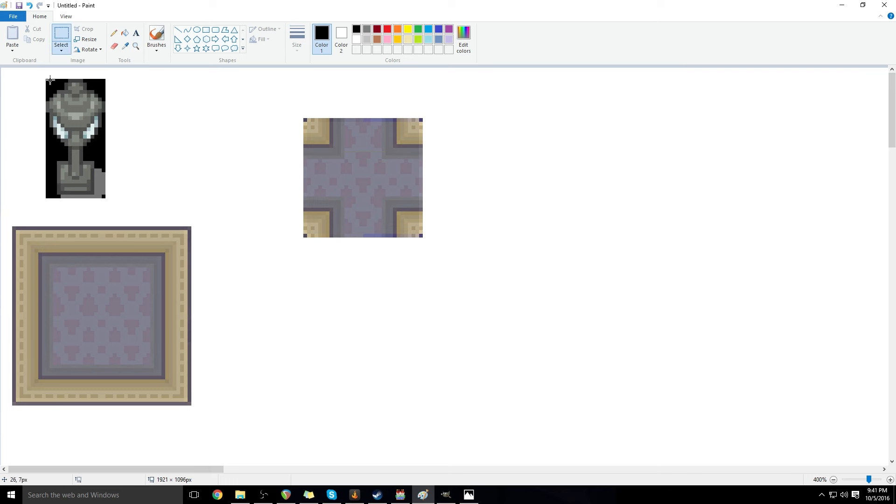
pyautogui.click(136, 46)
pyautogui.click(82, 129)
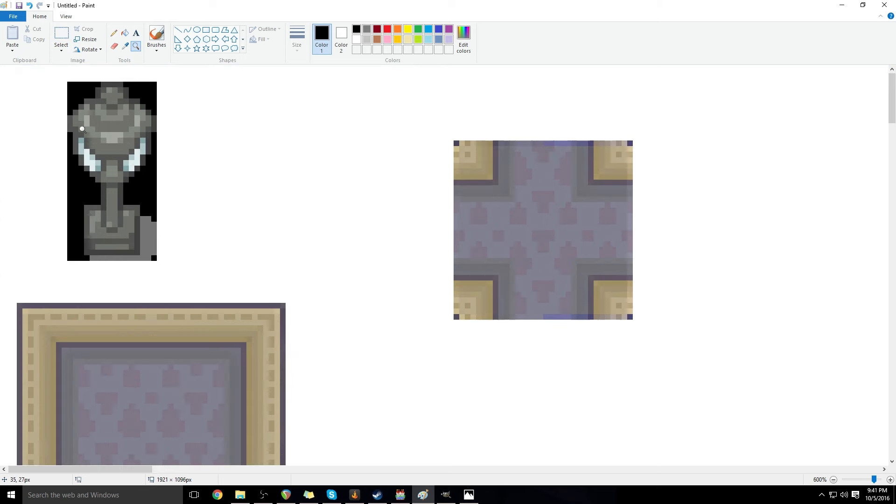
pyautogui.click(83, 128)
pyautogui.click(61, 37)
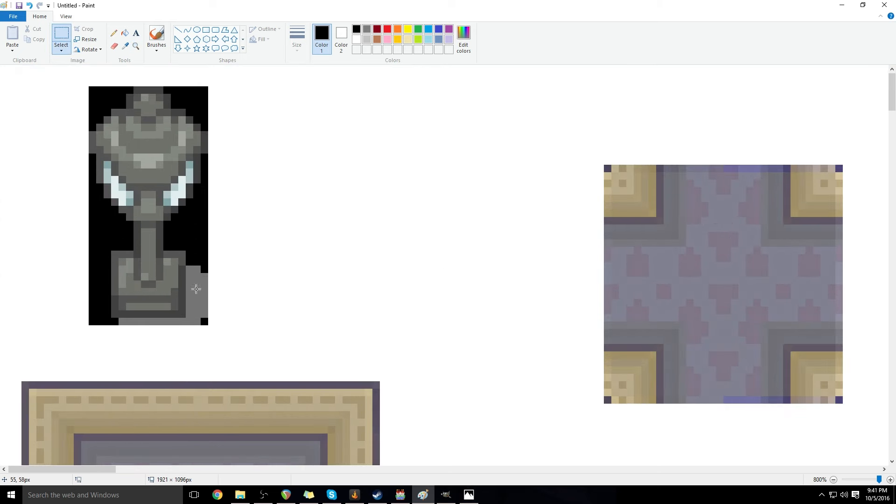
pyautogui.moveTo(205, 323); pyautogui.dragTo(89, 87)
pyautogui.rightClick(149, 201)
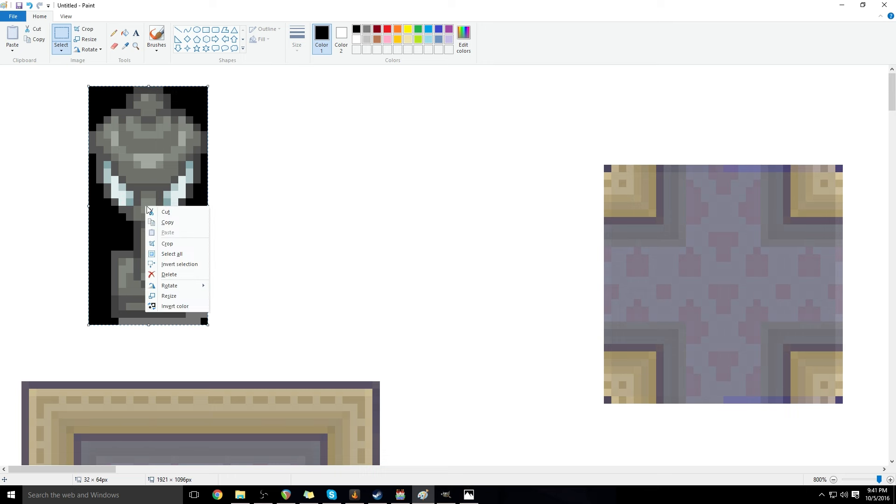
pyautogui.click(159, 218)
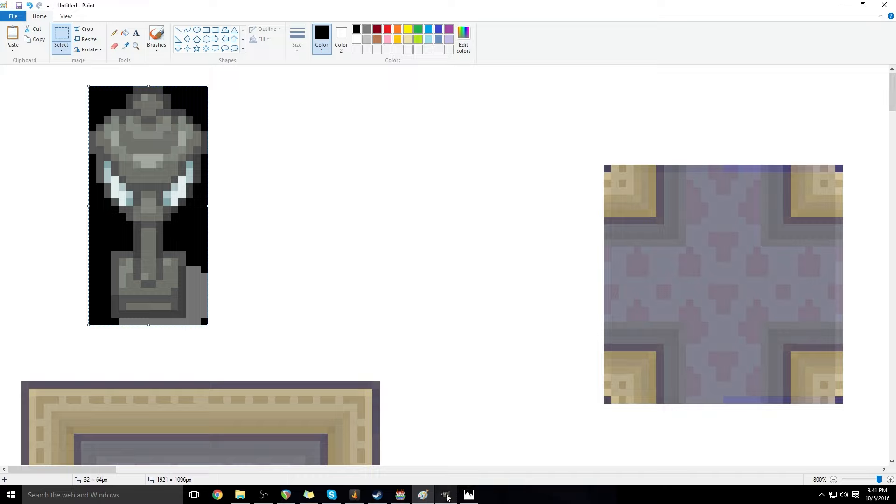
# - Switch back to GIMP, paste the lamp into the cleared area beside the beige tent and move it lower there
pyautogui.click(443, 494)
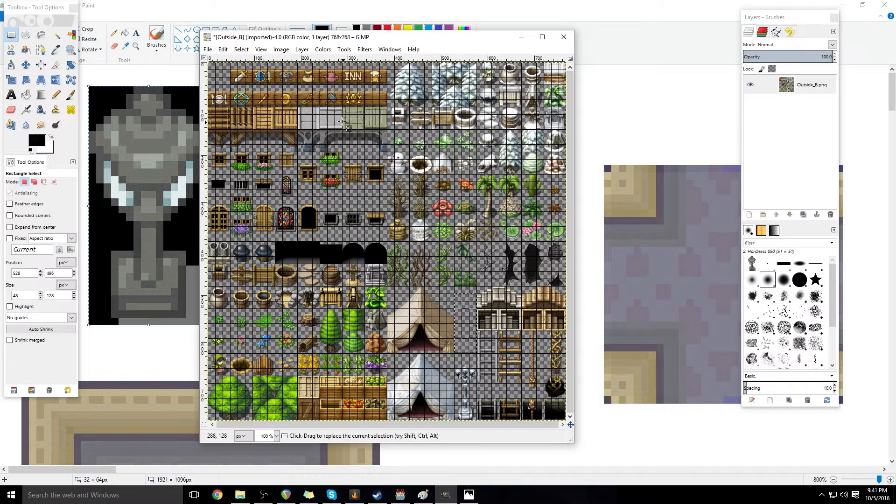
pyautogui.click(223, 49)
pyautogui.click(251, 143)
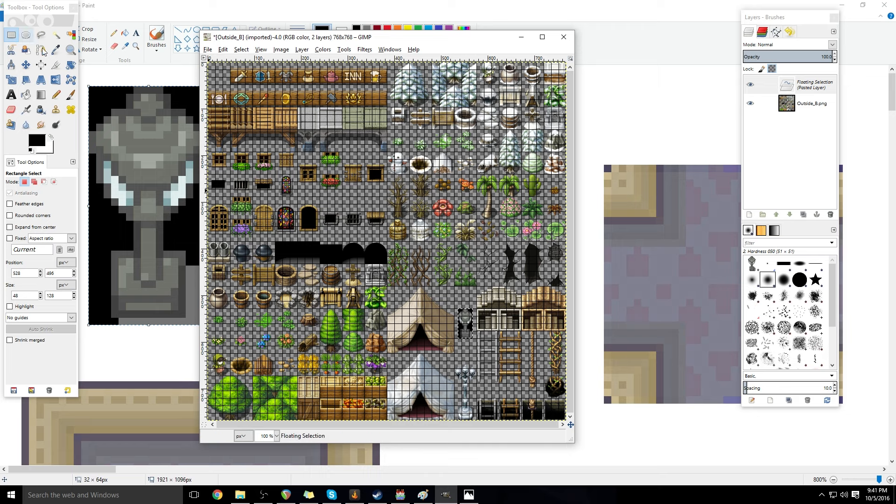
pyautogui.moveTo(467, 335); pyautogui.dragTo(466, 350)
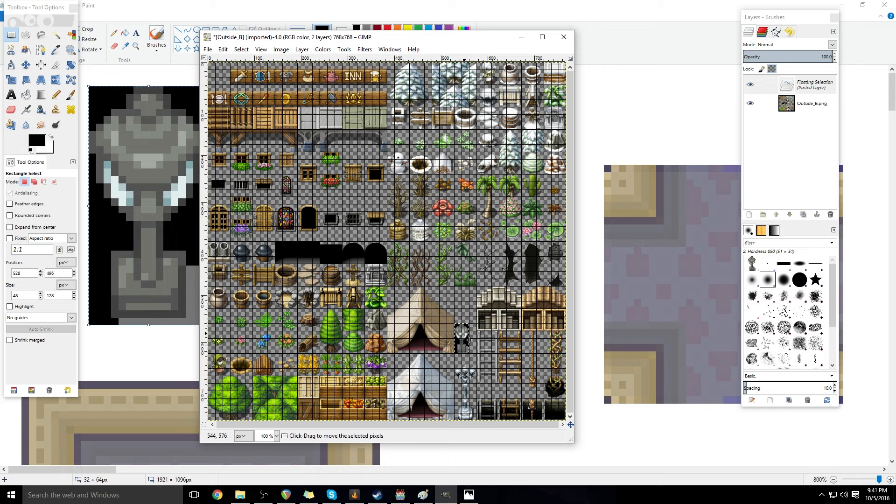
pyautogui.moveTo(468, 344); pyautogui.dragTo(472, 344)
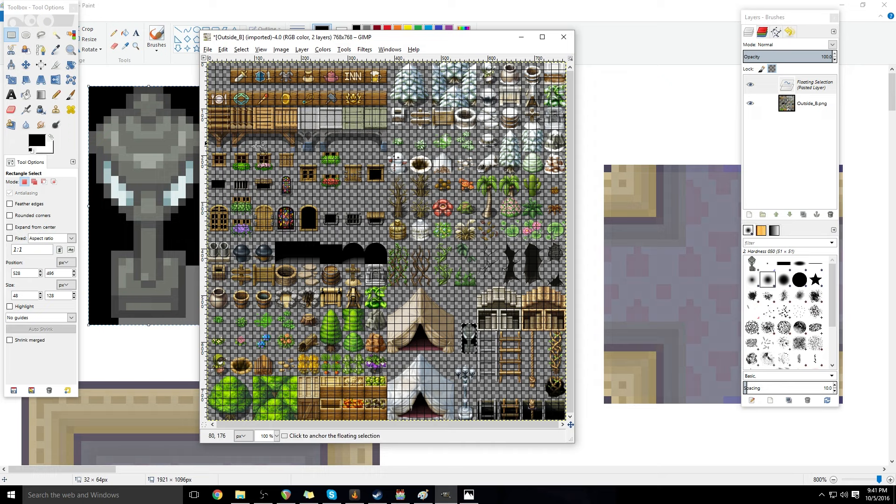
pyautogui.click(25, 64)
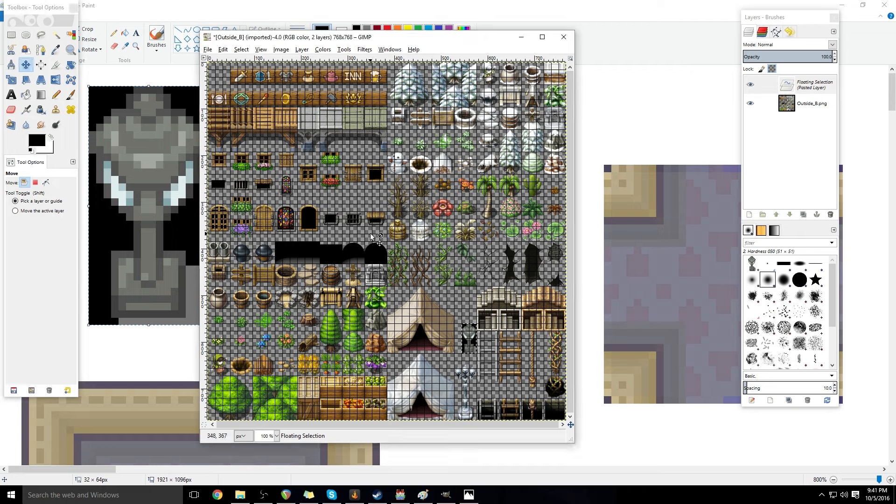
pyautogui.click(11, 35)
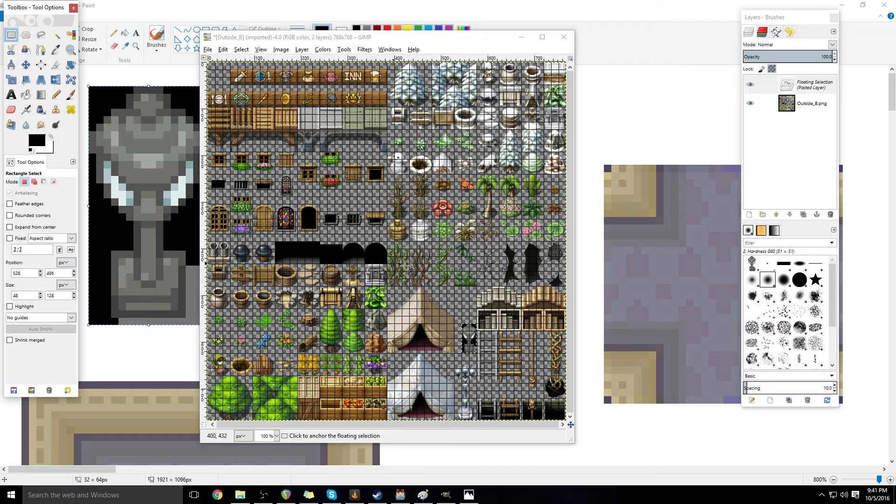
pyautogui.click(436, 279)
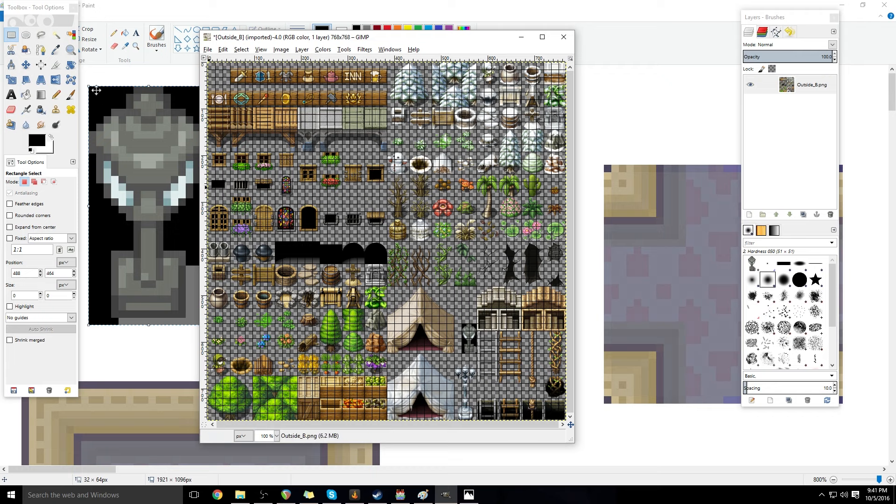
pyautogui.click(225, 49)
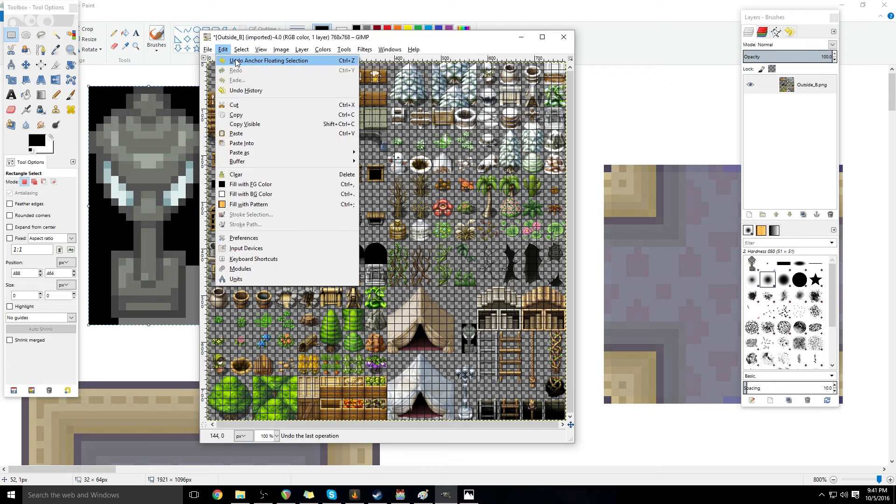
pyautogui.click(236, 61)
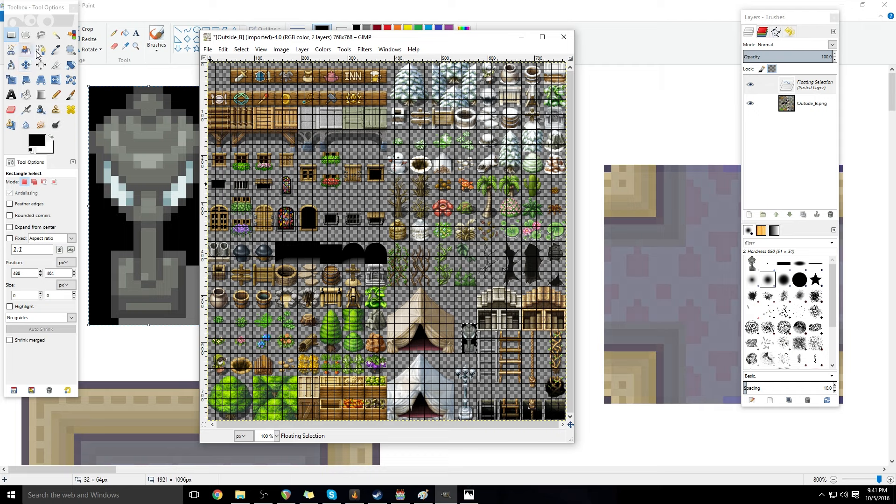
# - Scale the floating lamp to 48 × 96 px so it fills the tile column beside the beige tent
pyautogui.click(11, 80)
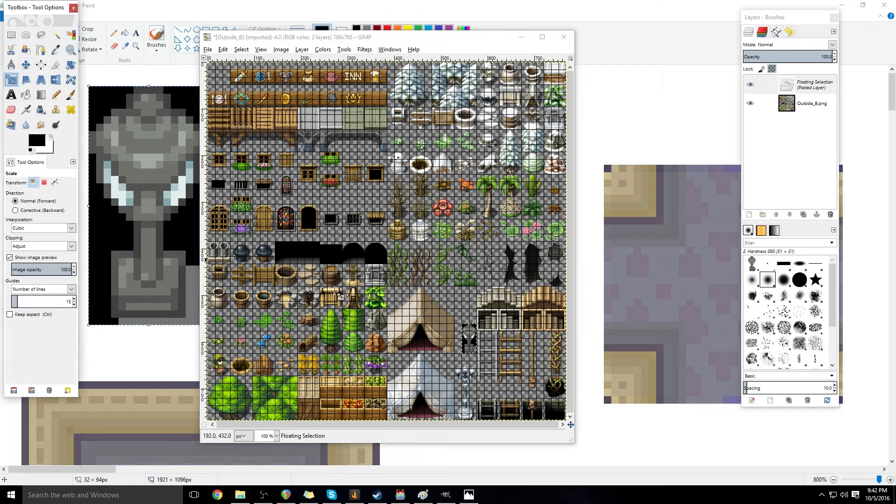
pyautogui.click(474, 337)
pyautogui.moveTo(469, 330); pyautogui.dragTo(468, 322)
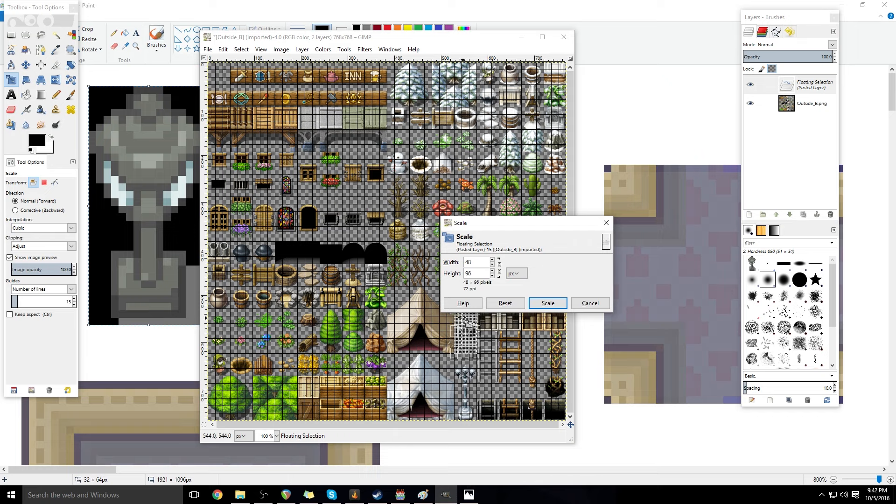
pyautogui.click(548, 303)
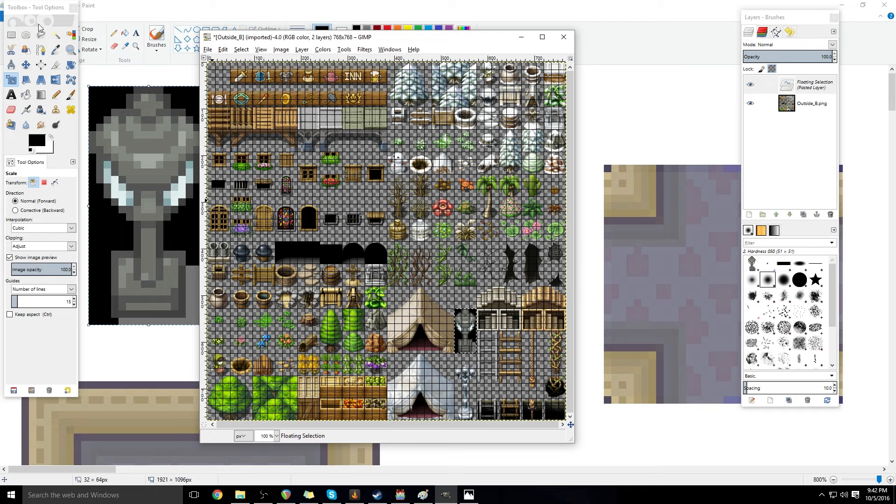
# - Anchor the scaled lamp to the Outside_B layer
pyautogui.click(67, 50)
pyautogui.click(455, 327)
pyautogui.click(454, 327)
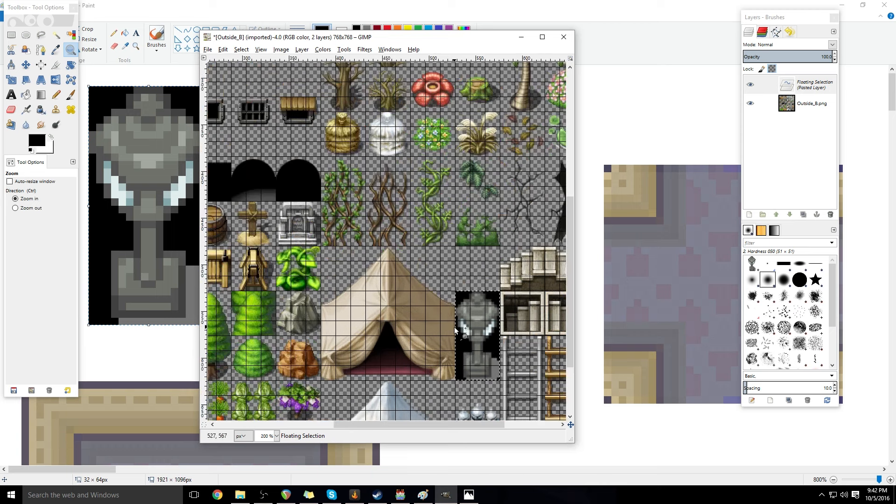
pyautogui.click(455, 327)
pyautogui.click(12, 35)
pyautogui.click(473, 287)
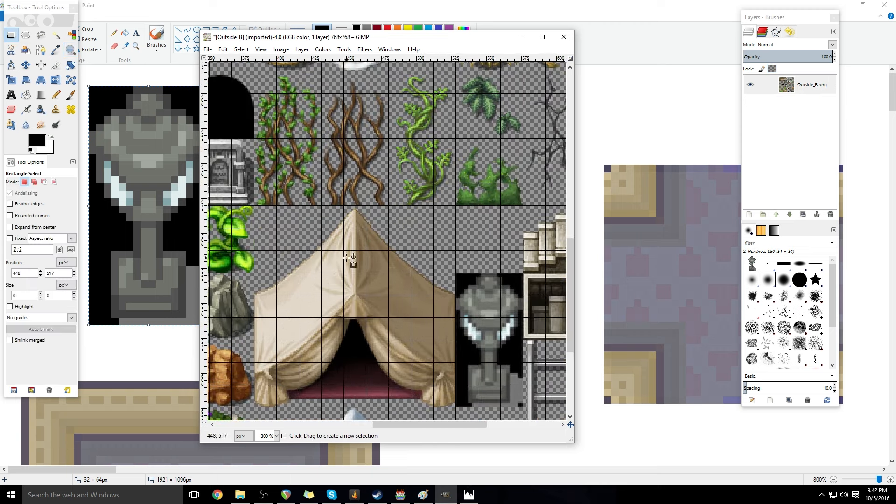
# - Remove the large black background areas around the lamp's head and post using Fuzzy Select
pyautogui.scroll(-3, 474, 287)
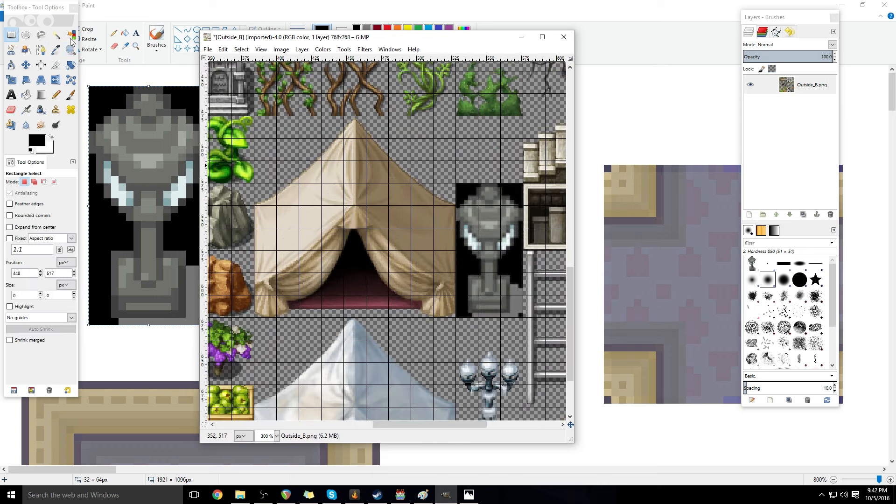
pyautogui.click(56, 35)
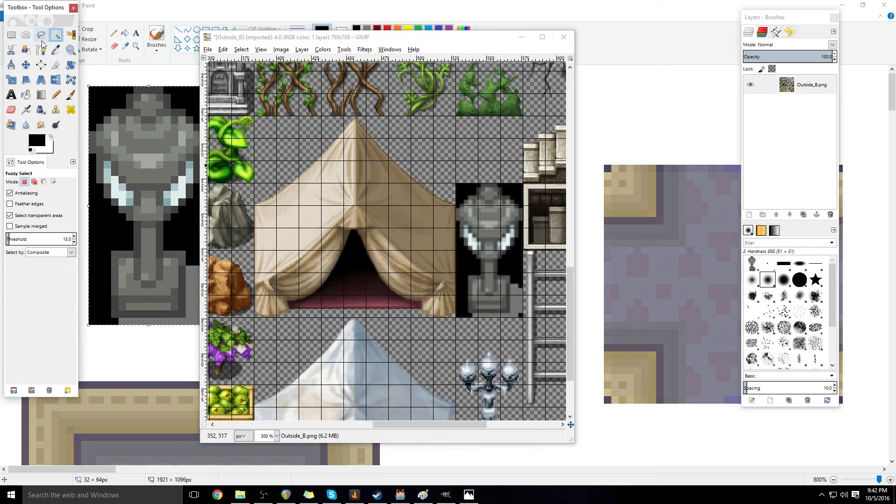
pyautogui.click(461, 184)
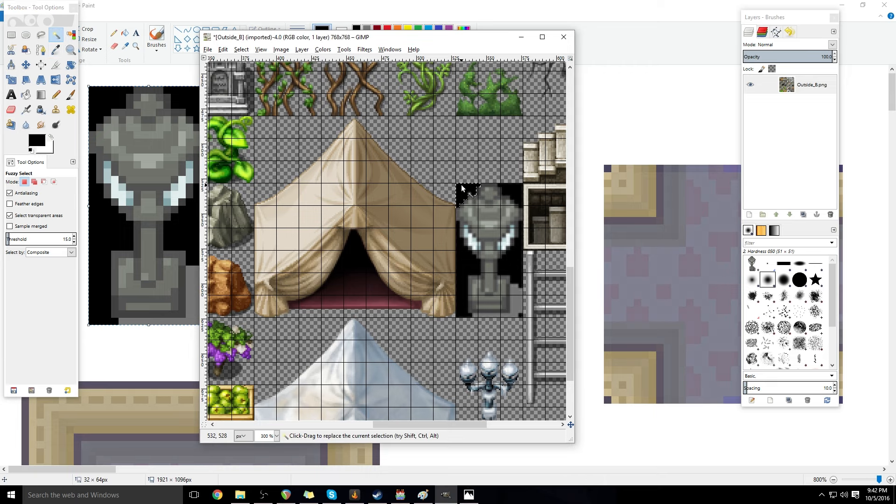
pyautogui.click(510, 189)
pyautogui.press('Delete')
pyautogui.click(516, 256)
pyautogui.press('Delete')
pyautogui.click(475, 279)
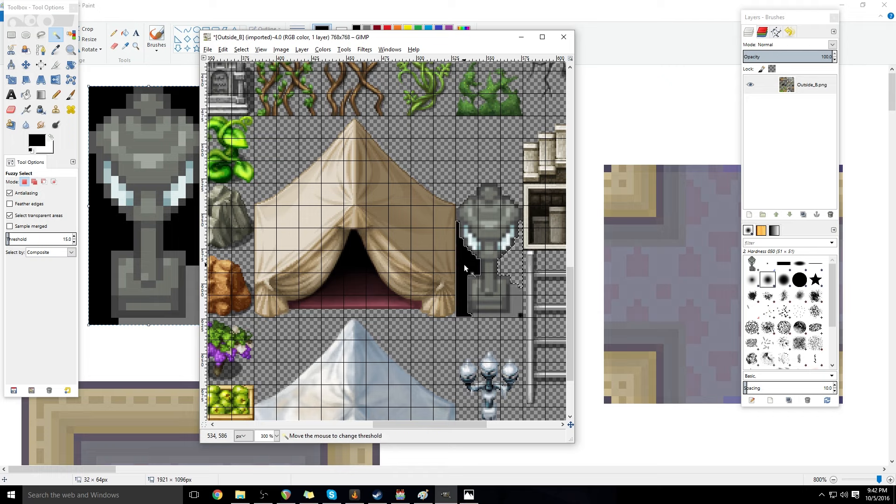
pyautogui.press('Delete')
# - Delete the leftover black pixels at the corner and upper edge of the shadow beside the lamp's base
pyautogui.click(518, 316)
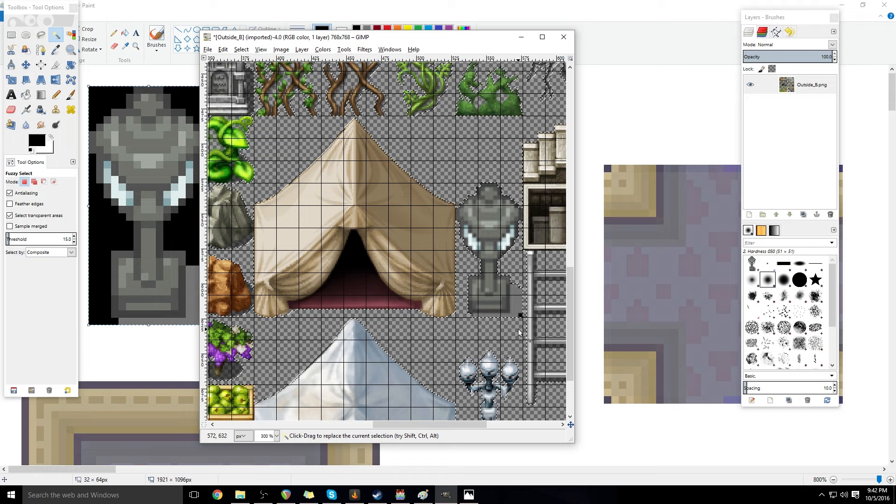
pyautogui.click(519, 314)
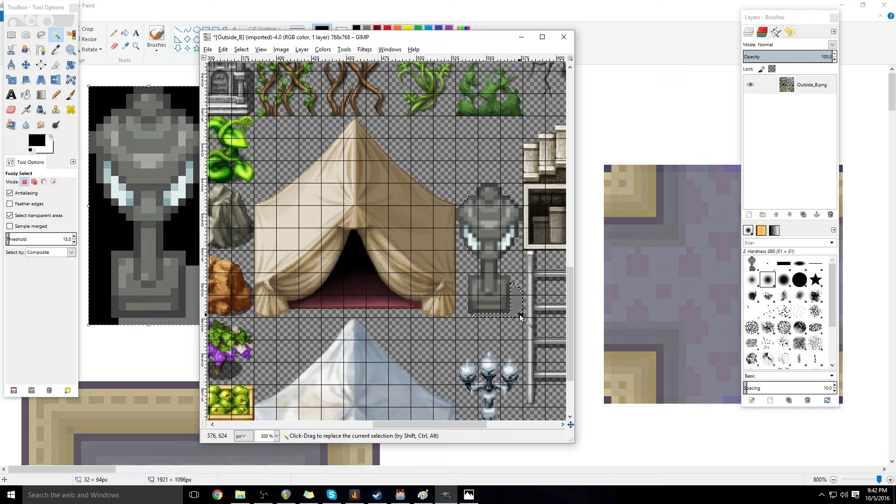
pyautogui.click(521, 314)
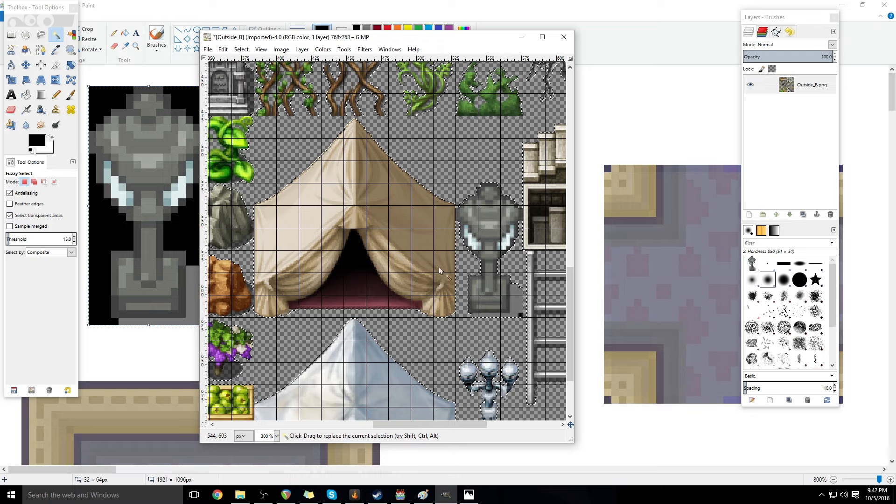
pyautogui.click(71, 50)
pyautogui.click(520, 314)
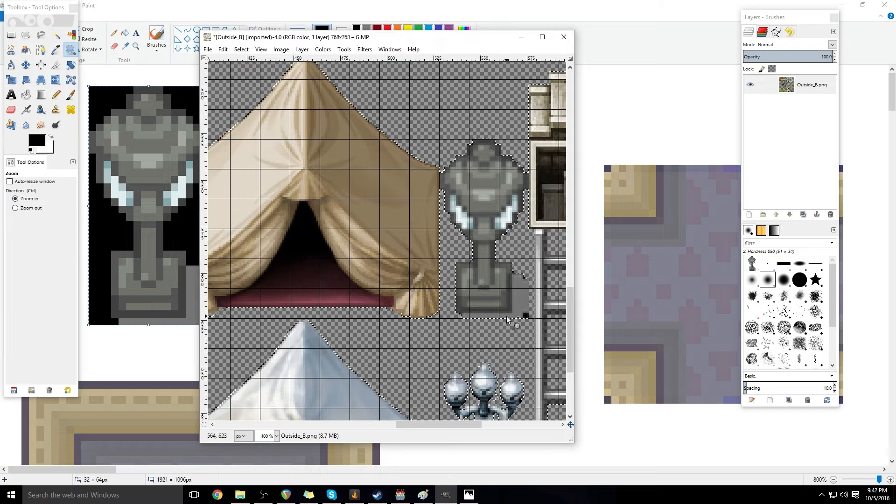
pyautogui.click(521, 315)
pyautogui.click(508, 321)
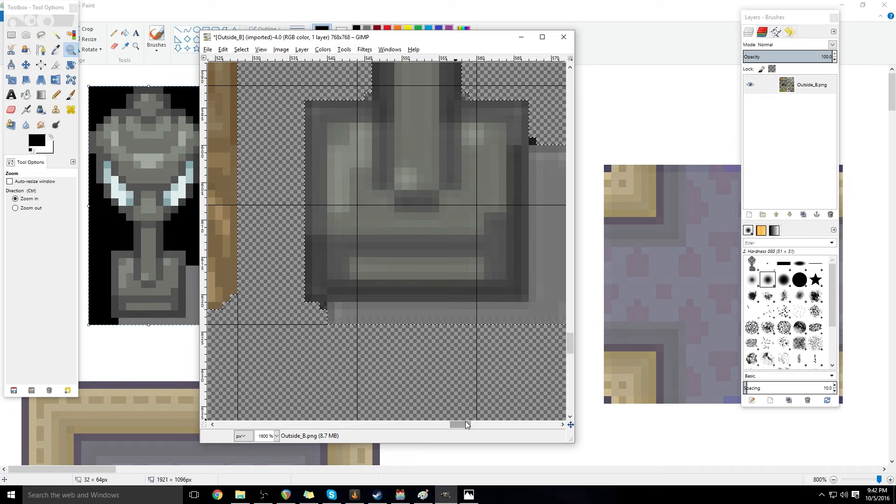
pyautogui.hscroll(5, 464, 423)
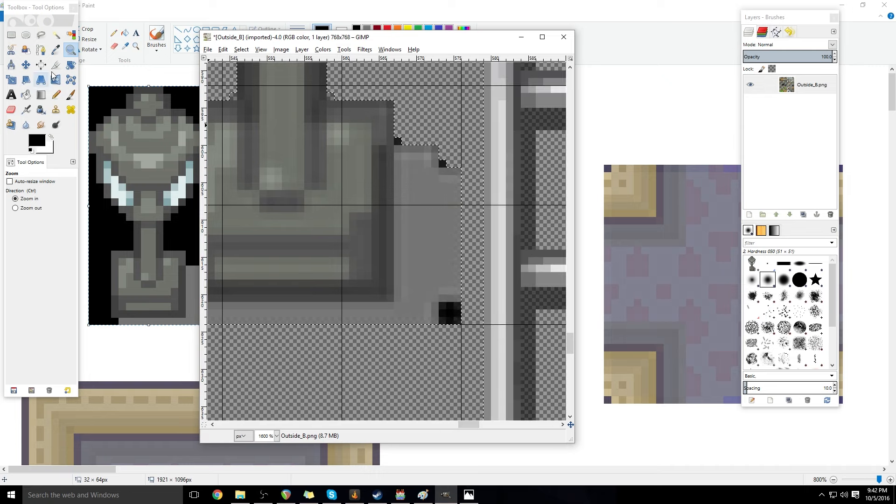
pyautogui.click(55, 34)
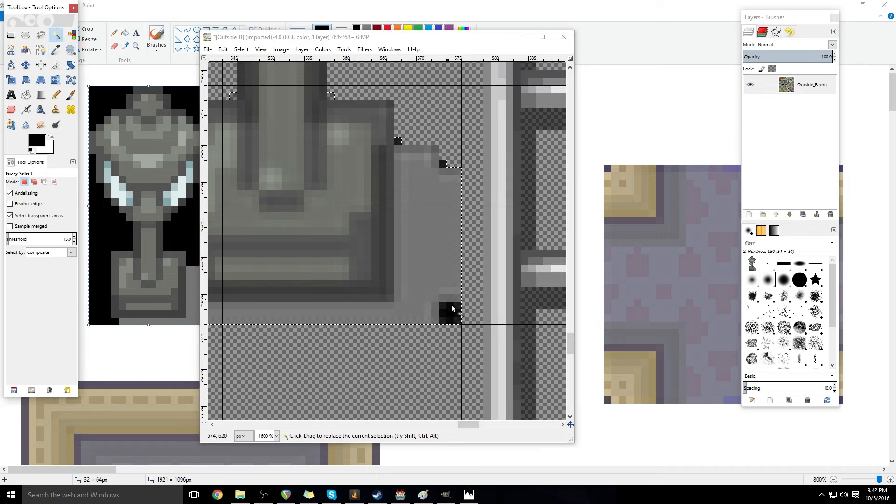
pyautogui.click(449, 313)
pyautogui.press('Delete')
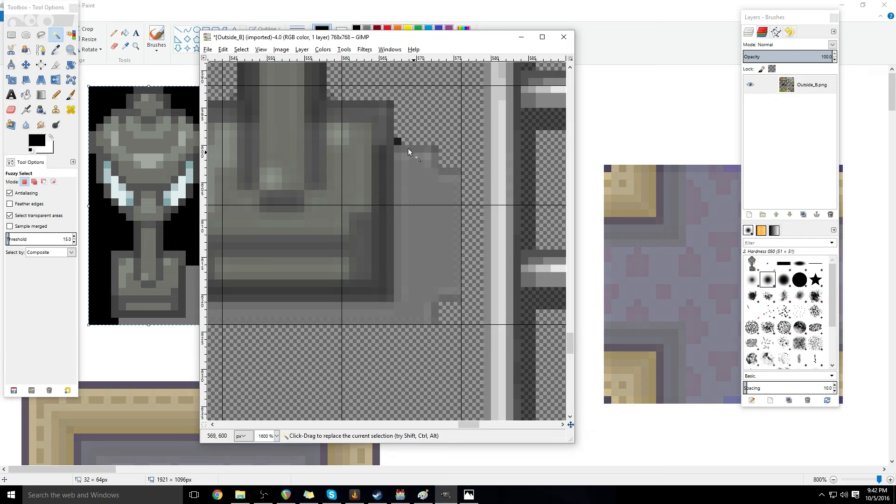
pyautogui.click(398, 142)
pyautogui.press('Delete')
pyautogui.scroll(6, 394, 227)
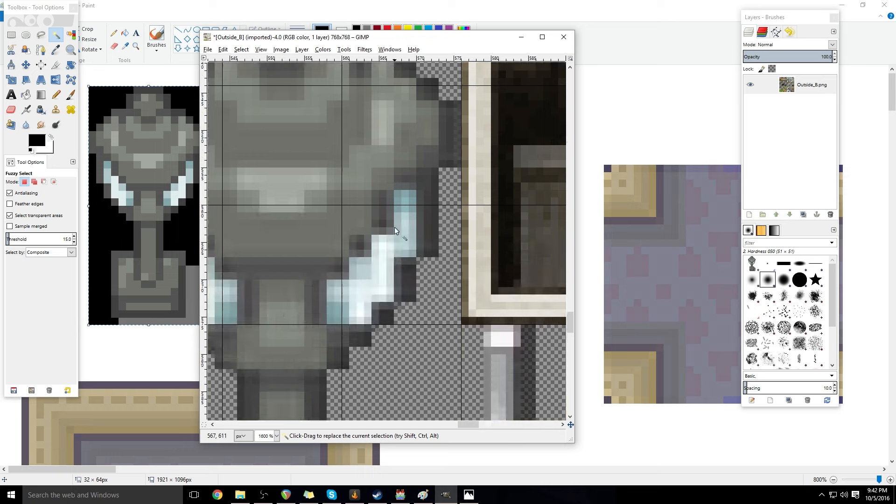
# - Inspect the cleaned-up lamp's edges up close and its look among the surrounding tiles of the Outside_B tileset
pyautogui.click(71, 50)
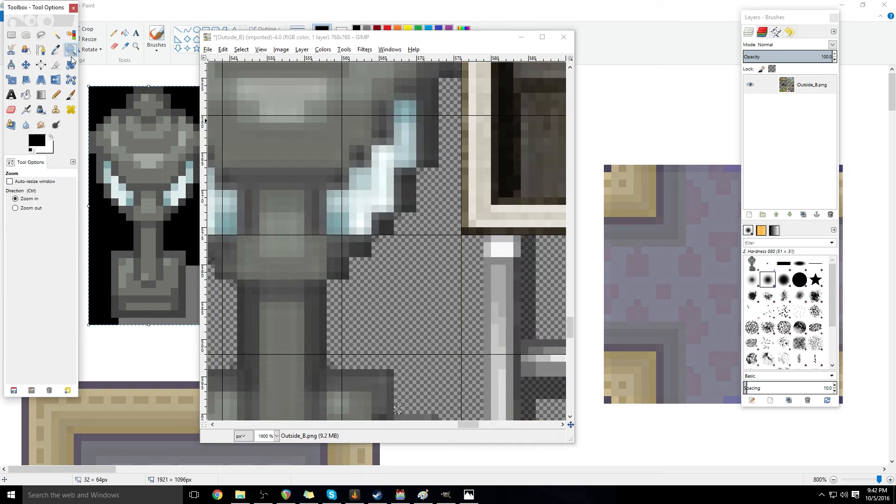
pyautogui.rightClick(319, 212)
pyautogui.click(295, 198)
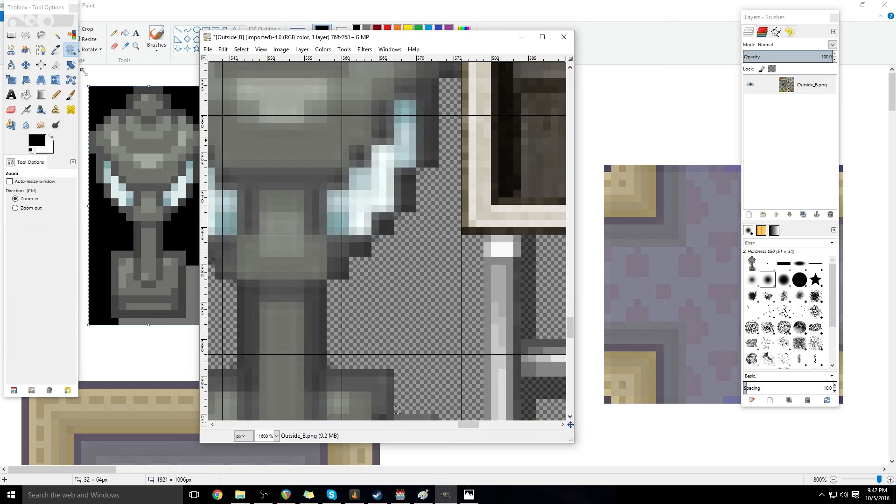
pyautogui.click(307, 222)
pyautogui.click(307, 221)
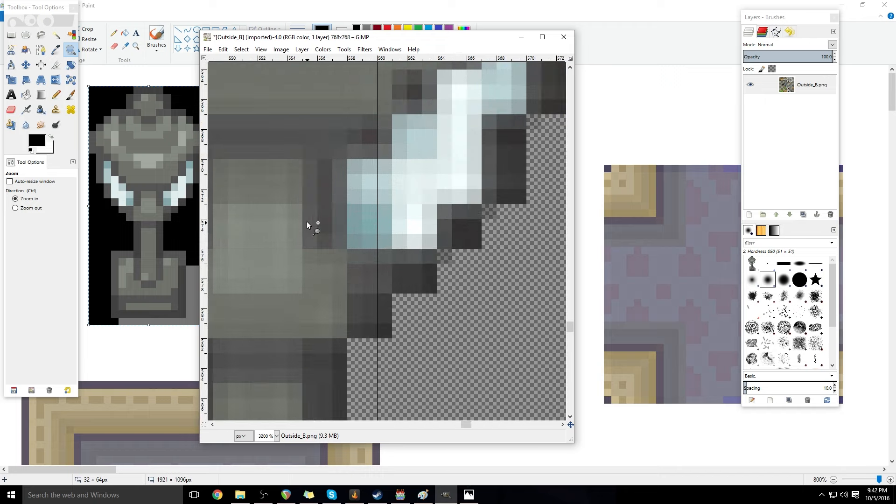
pyautogui.keyDown('ctrl'); pyautogui.click(306, 221); pyautogui.keyUp('ctrl')
pyautogui.keyDown('ctrl'); pyautogui.click(306, 222); pyautogui.keyUp('ctrl')
pyautogui.keyDown('ctrl'); pyautogui.click(306, 221); pyautogui.keyUp('ctrl')
pyautogui.keyDown('ctrl'); pyautogui.click(307, 222); pyautogui.keyUp('ctrl')
pyautogui.keyDown('ctrl'); pyautogui.click(307, 222); pyautogui.keyUp('ctrl')
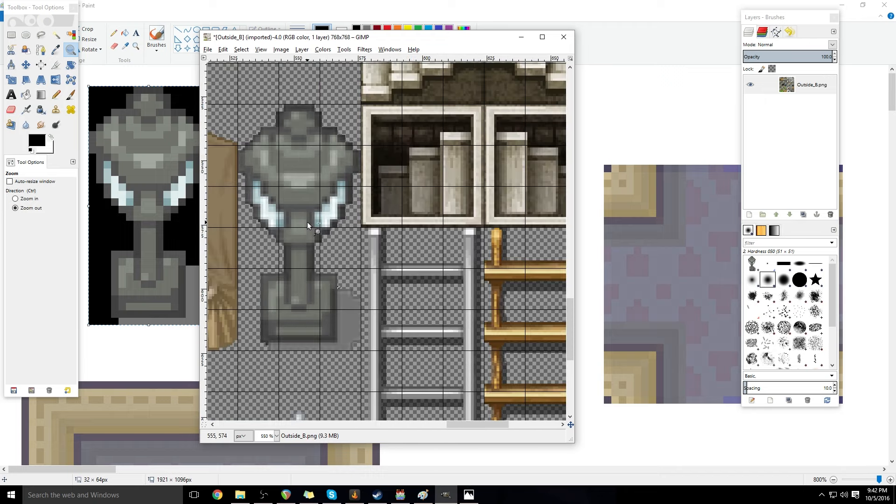
pyautogui.keyDown('ctrl'); pyautogui.click(307, 222); pyautogui.keyUp('ctrl')
pyautogui.keyDown('ctrl'); pyautogui.click(307, 222); pyautogui.keyUp('ctrl')
pyautogui.keyDown('ctrl'); pyautogui.click(307, 223); pyautogui.keyUp('ctrl')
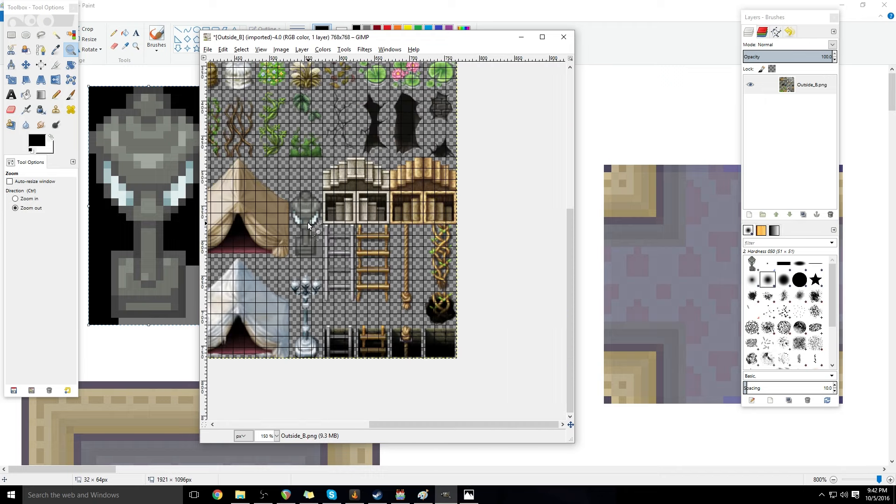
pyautogui.moveTo(426, 424); pyautogui.dragTo(372, 424)
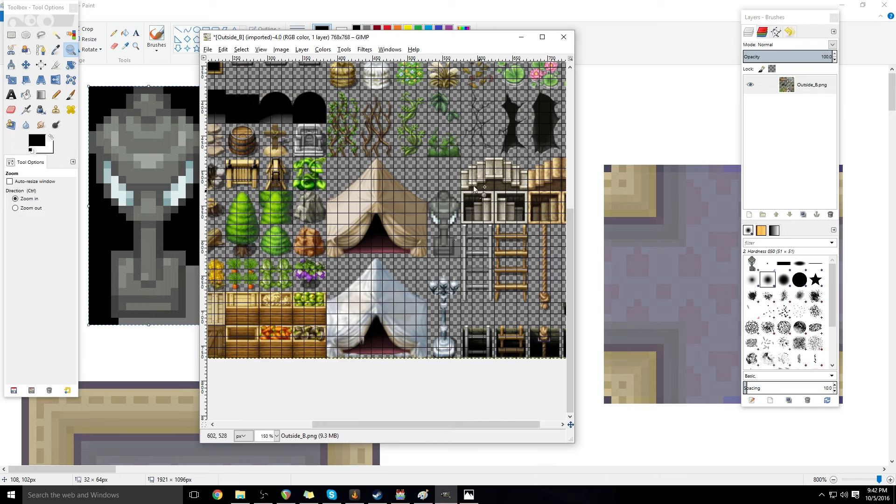
# - Export the edited tileset as Outside_Bedit.png into the game's img/tilesets folder with the default PNG options
pyautogui.click(207, 51)
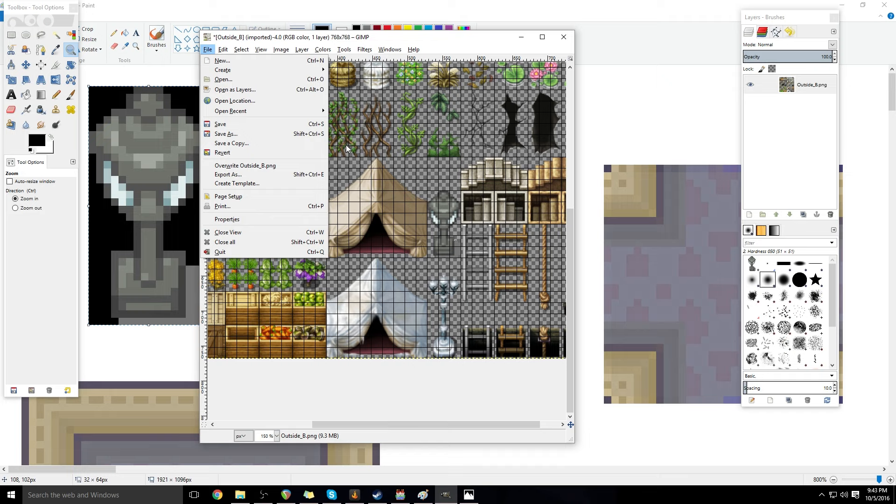
pyautogui.click(252, 176)
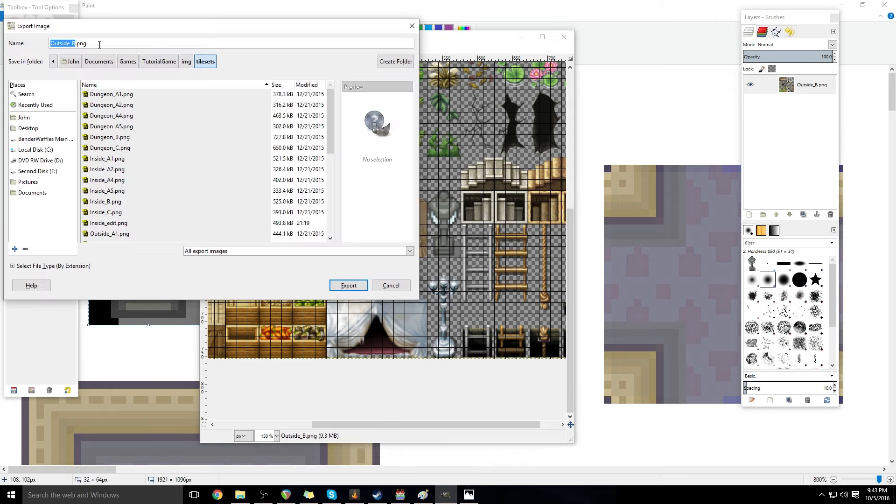
pyautogui.click(73, 43)
pyautogui.write('edit')
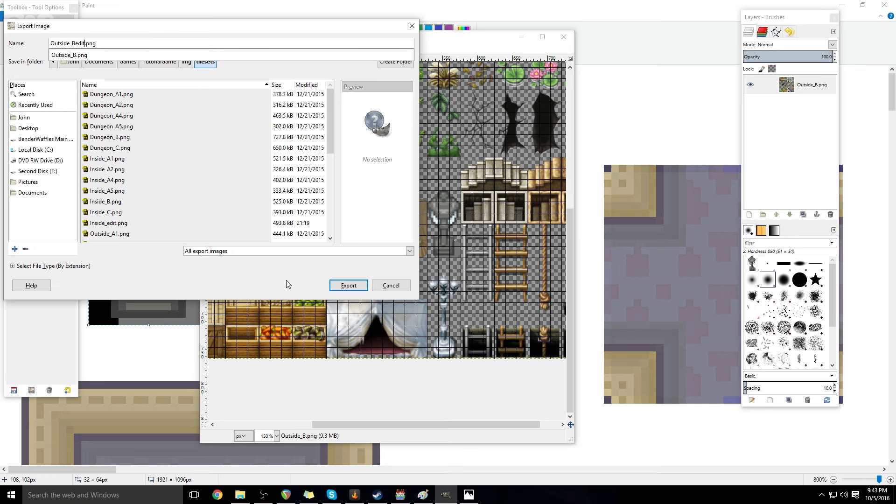
pyautogui.click(353, 286)
pyautogui.click(353, 285)
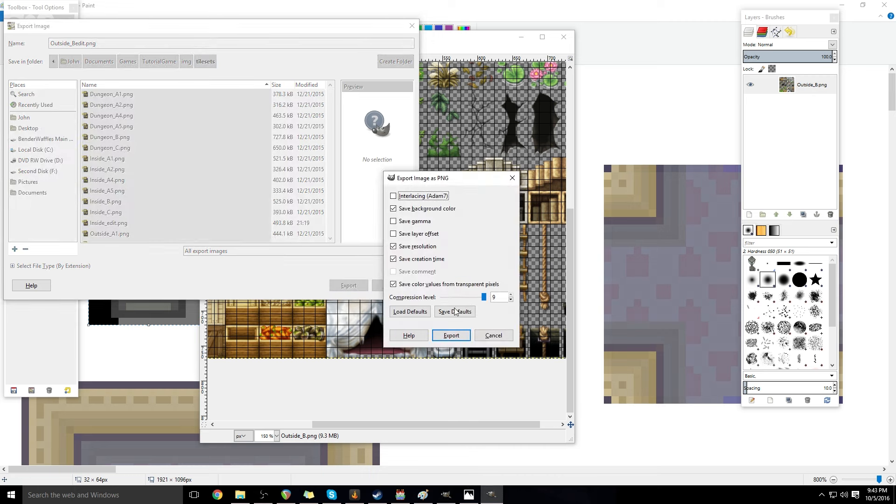
pyautogui.click(452, 335)
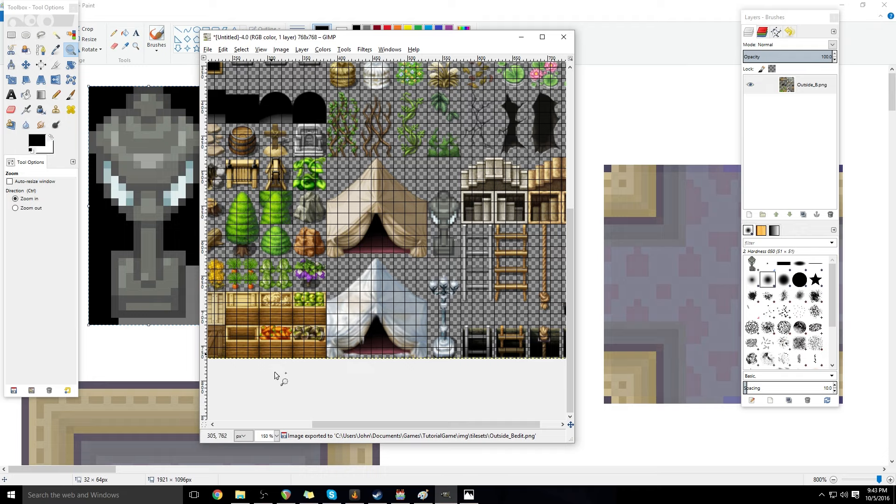
# - Switch to RPG Maker MV and assign Outside_Bedit as the B image of the ExteriorEdit tileset, accepting the database changes
pyautogui.click(400, 496)
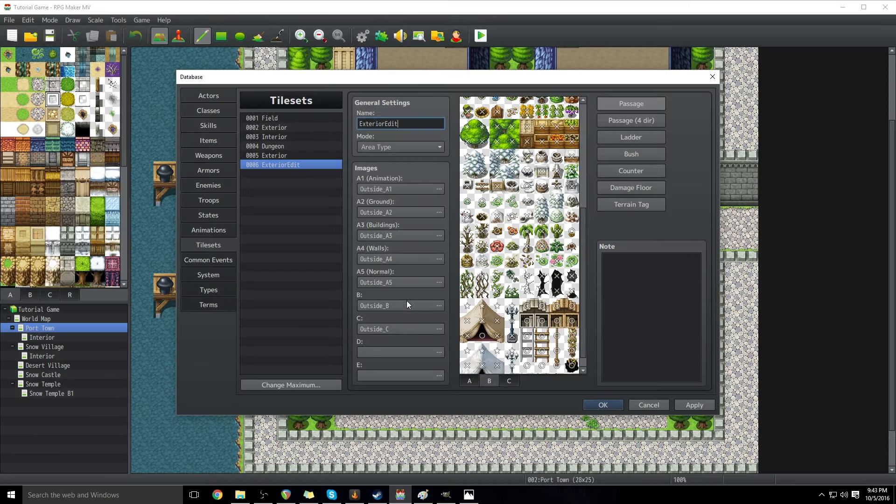
pyautogui.click(438, 305)
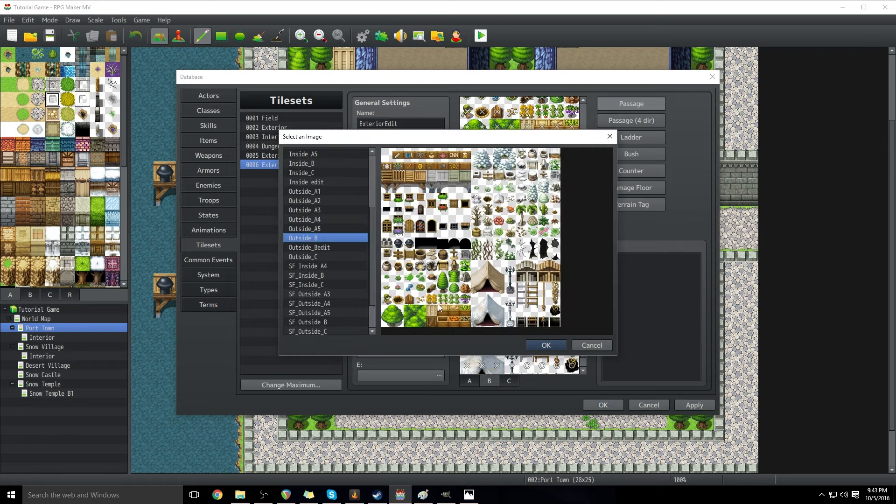
pyautogui.click(329, 248)
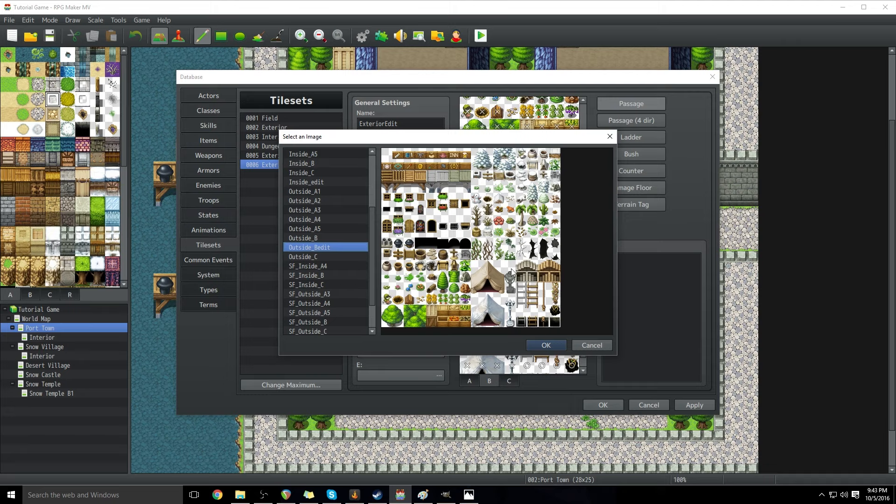
pyautogui.click(551, 345)
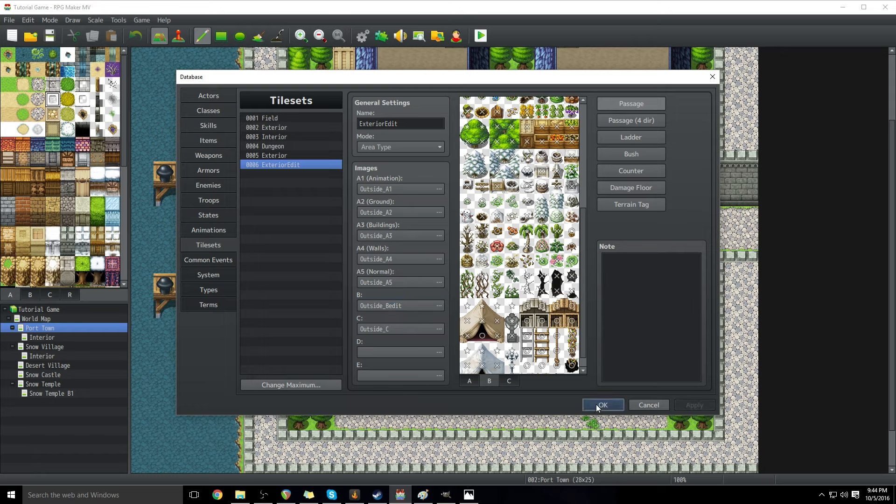
pyautogui.click(600, 405)
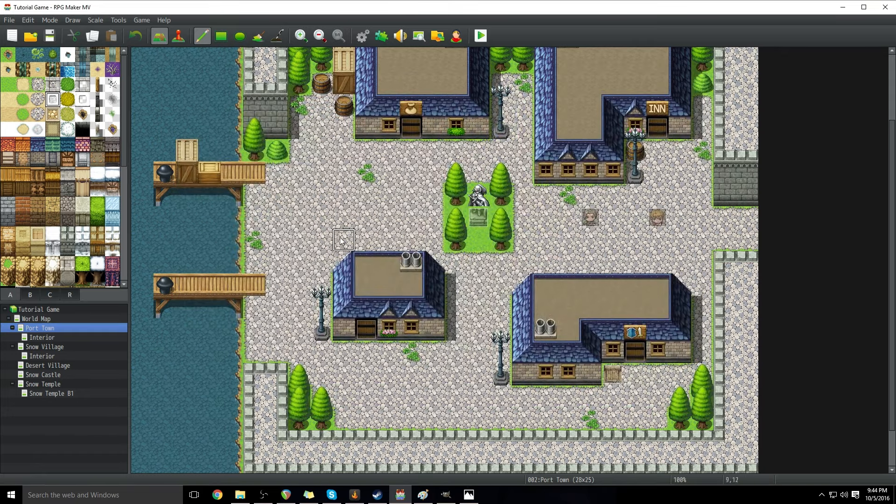
# - Open the Snow Village map and set its tileset to ExteriorEdit in the map properties
pyautogui.click(53, 338)
pyautogui.click(62, 349)
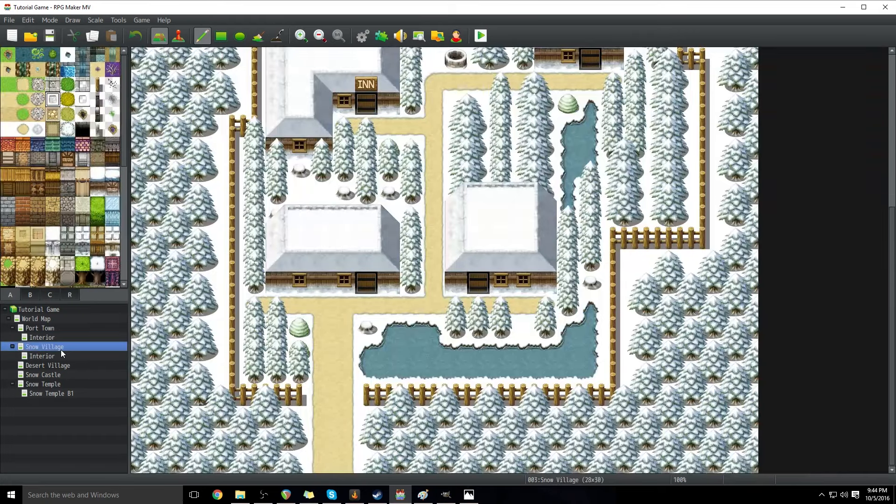
pyautogui.scroll(1, 399, 312)
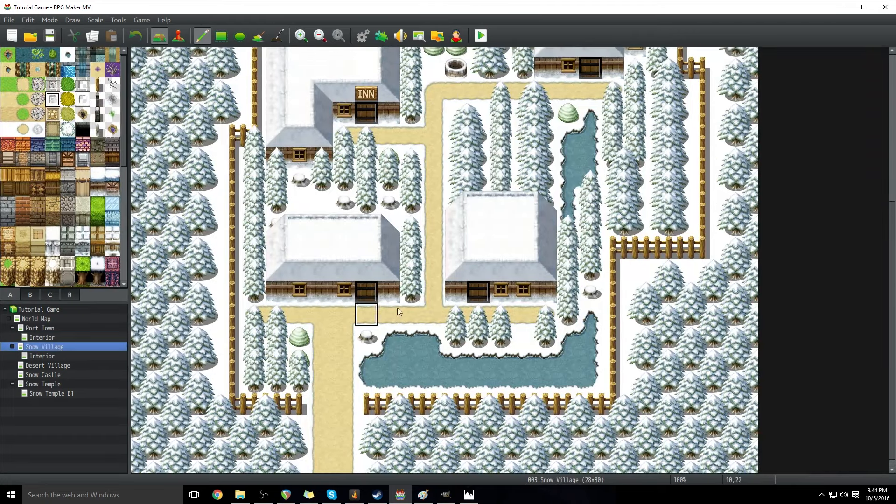
pyautogui.scroll(7, 399, 311)
pyautogui.scroll(-8, 397, 313)
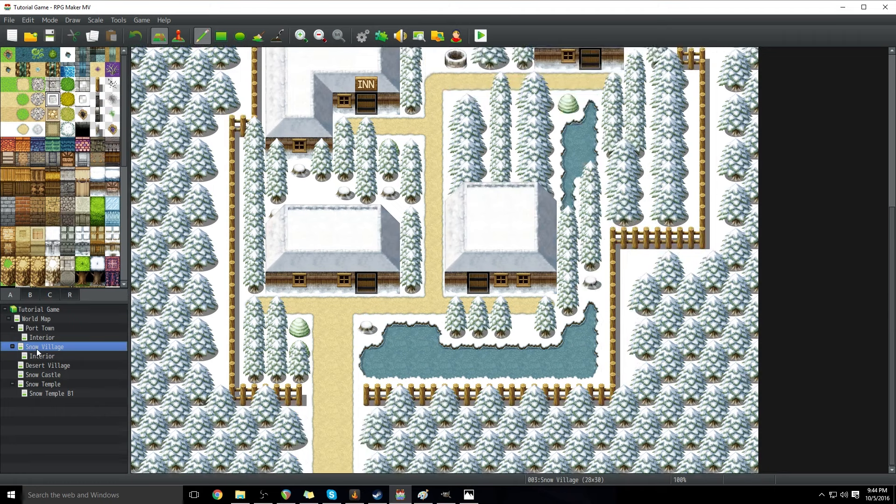
pyautogui.rightClick(37, 349)
pyautogui.click(71, 355)
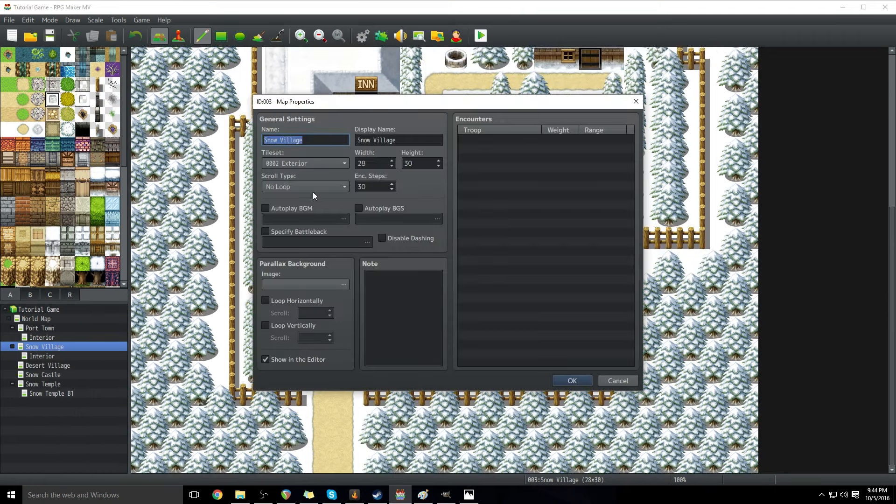
pyautogui.click(307, 163)
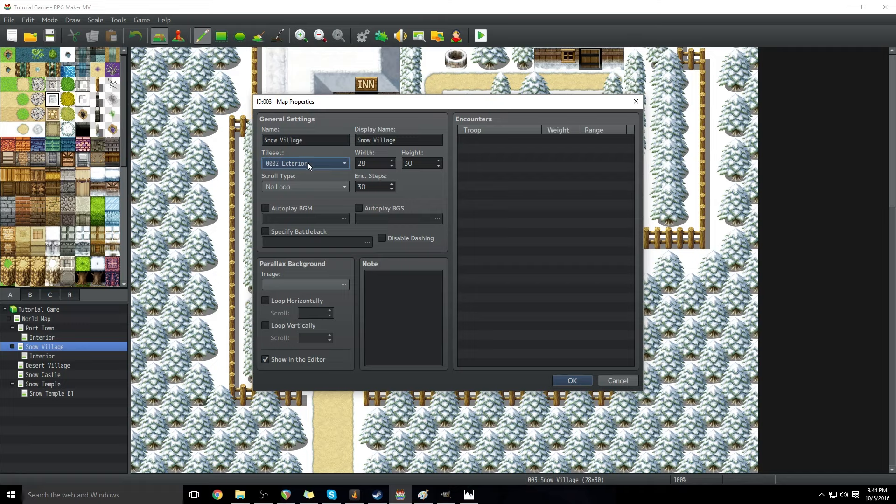
pyautogui.click(312, 230)
pyautogui.click(572, 381)
# - Place the two-tile custom lamp from tileset page B over the left snowy bush beside the well in Snow Village
pyautogui.scroll(5, 467, 281)
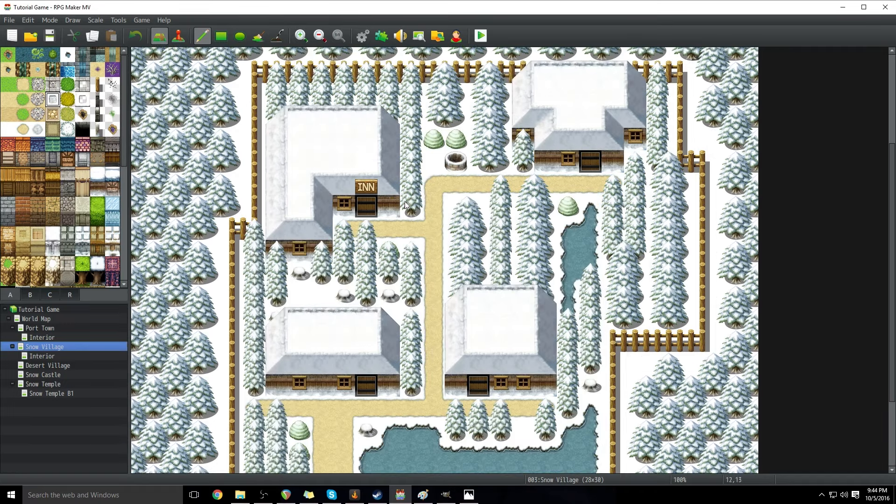
pyautogui.click(29, 295)
pyautogui.scroll(-5, 89, 172)
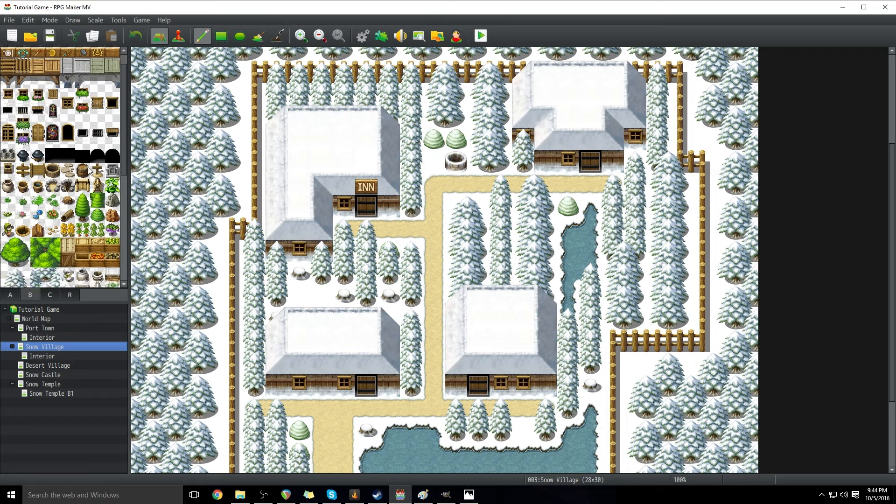
pyautogui.scroll(-5, 89, 171)
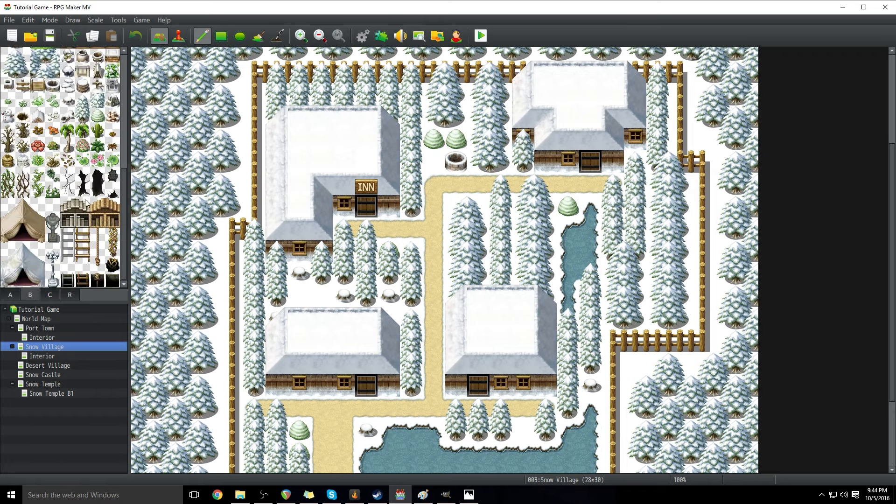
pyautogui.moveTo(50, 238); pyautogui.dragTo(49, 217)
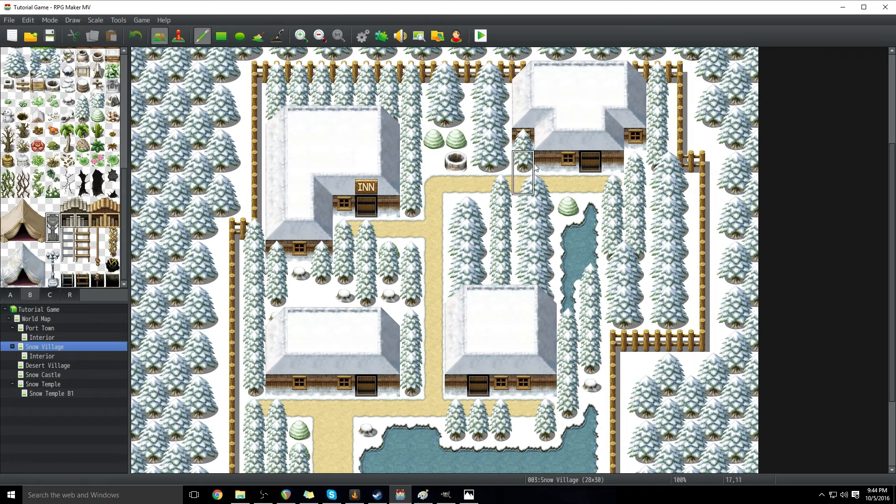
pyautogui.click(431, 148)
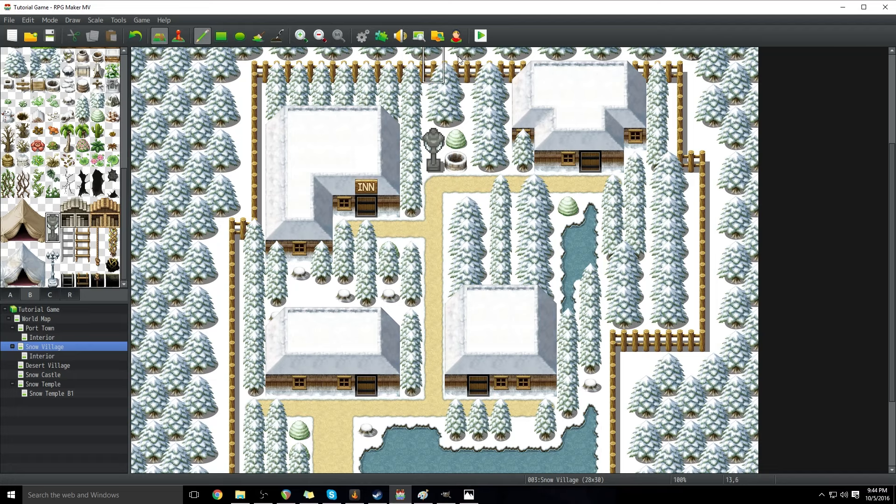
# - Save the game changes and run a playtest, starting a new game and walking the party upward before closing it
pyautogui.click(482, 36)
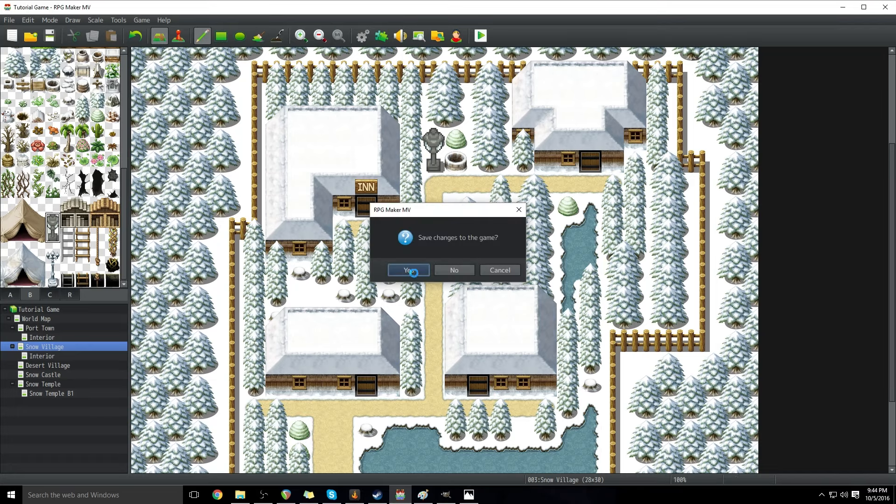
pyautogui.click(412, 270)
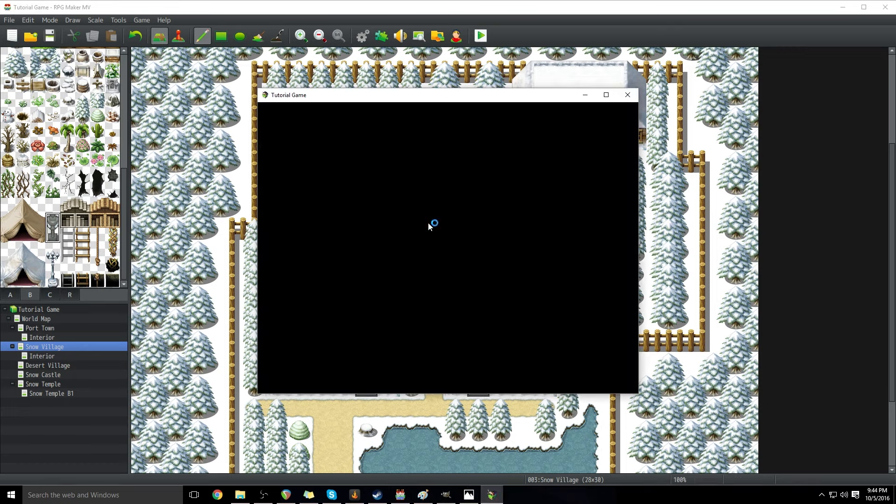
pyautogui.press('Return')
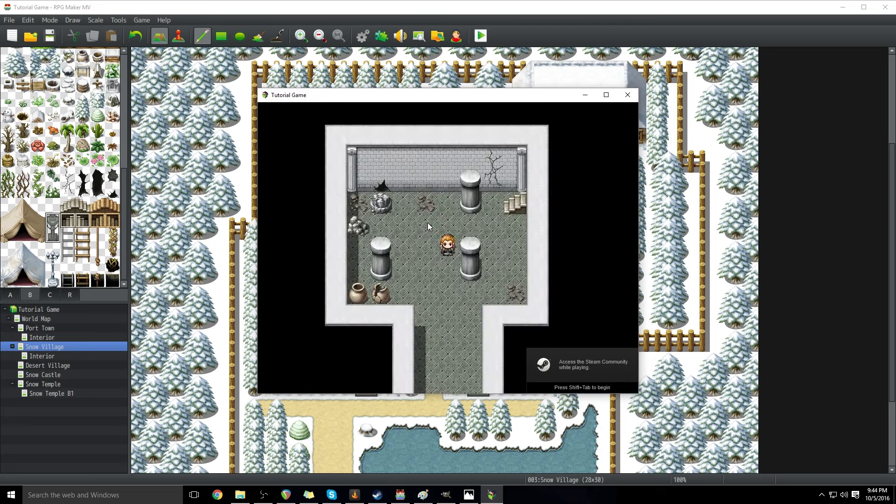
pyautogui.press('Up')
pyautogui.press('Up')
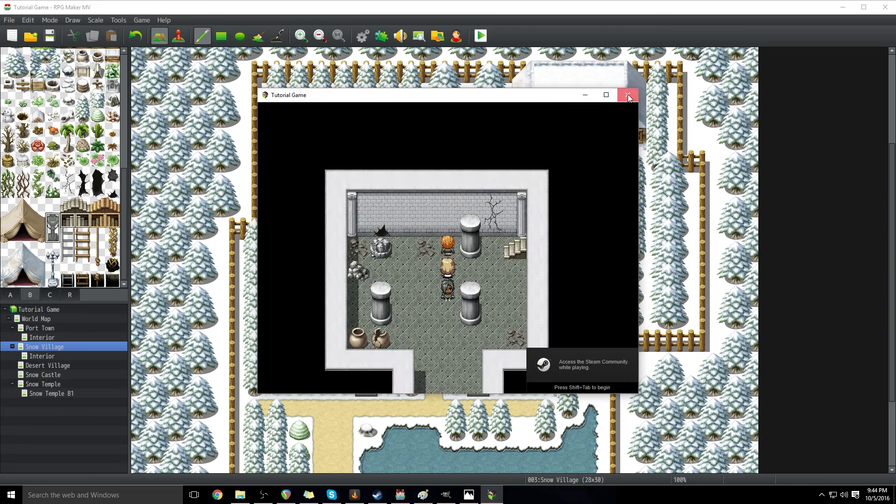
pyautogui.click(628, 94)
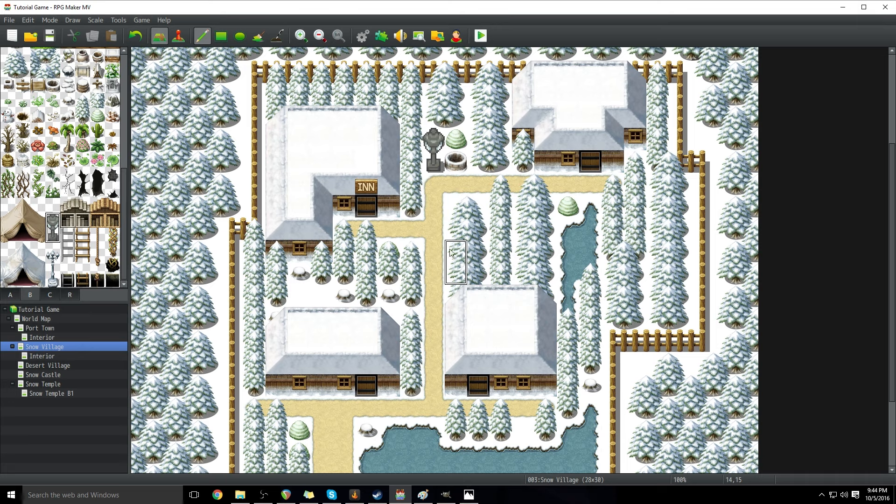
# - Set the player's starting position in Snow Village on the path tile 19,12 below the northeastern house
pyautogui.click(179, 36)
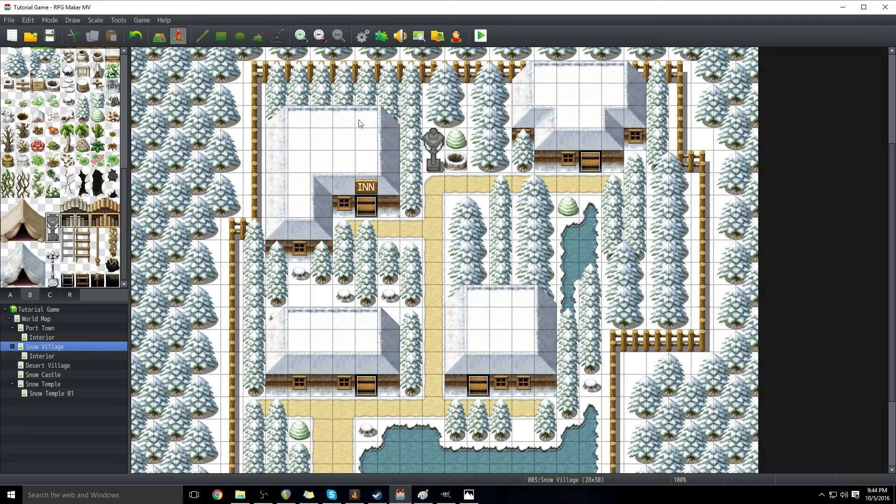
pyautogui.rightClick(573, 182)
pyautogui.moveTo(635, 273)
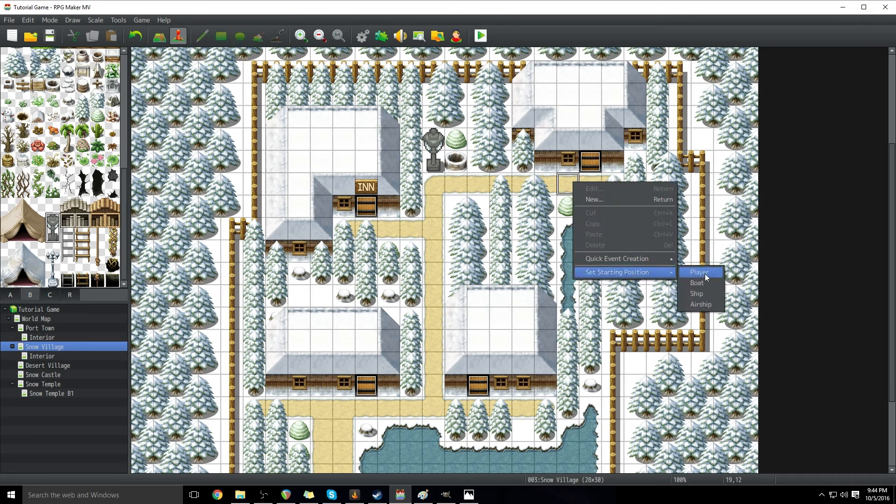
pyautogui.click(702, 274)
# - Save the game changes and playtest a new game, walking the party to the lamp beside the well and down the path before closing it
pyautogui.click(484, 37)
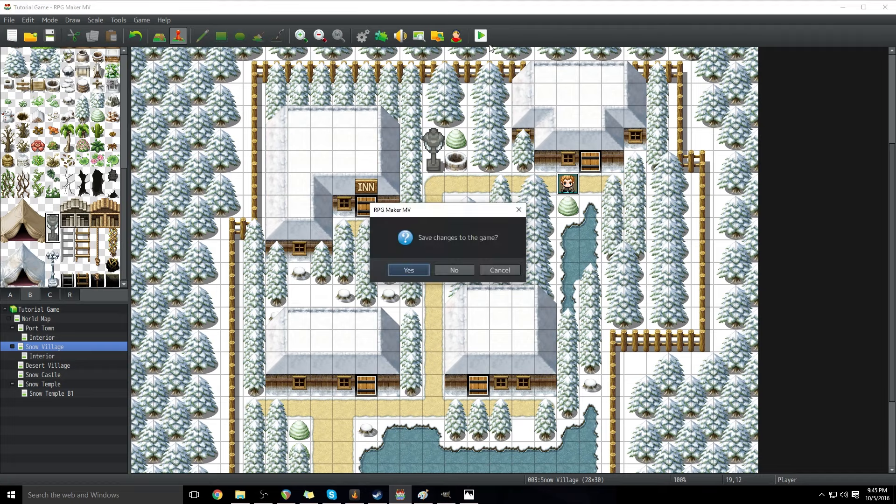
pyautogui.click(447, 270)
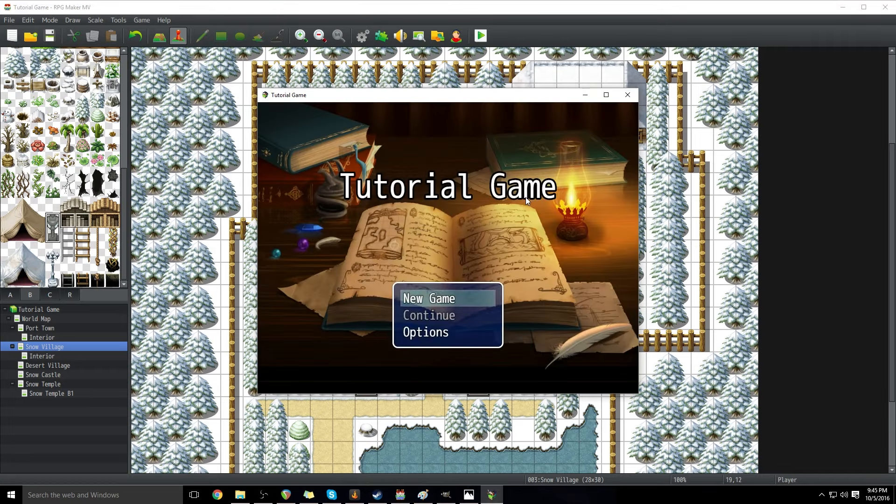
pyautogui.press('Return')
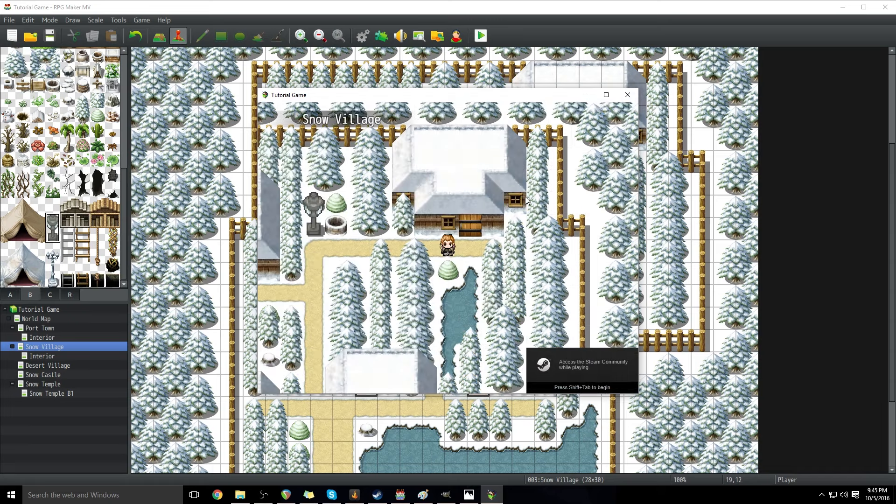
pyautogui.press('Left')
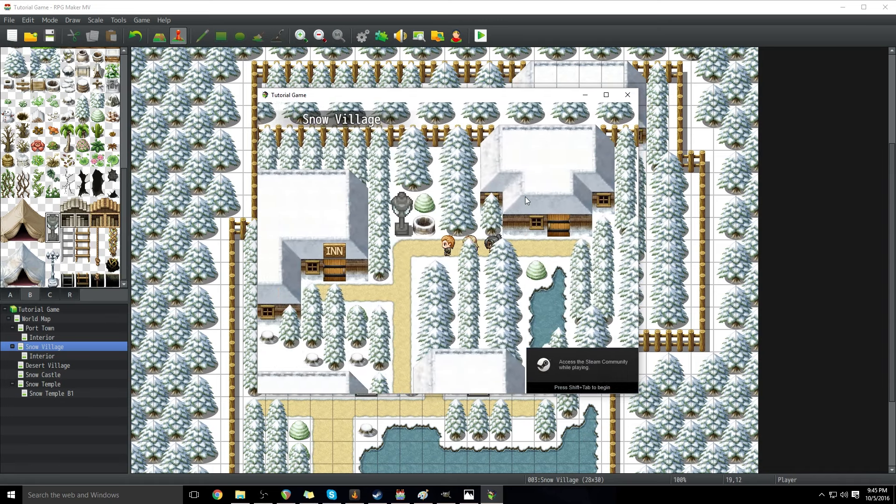
pyautogui.press('Up')
pyautogui.press('Down')
pyautogui.press('Up')
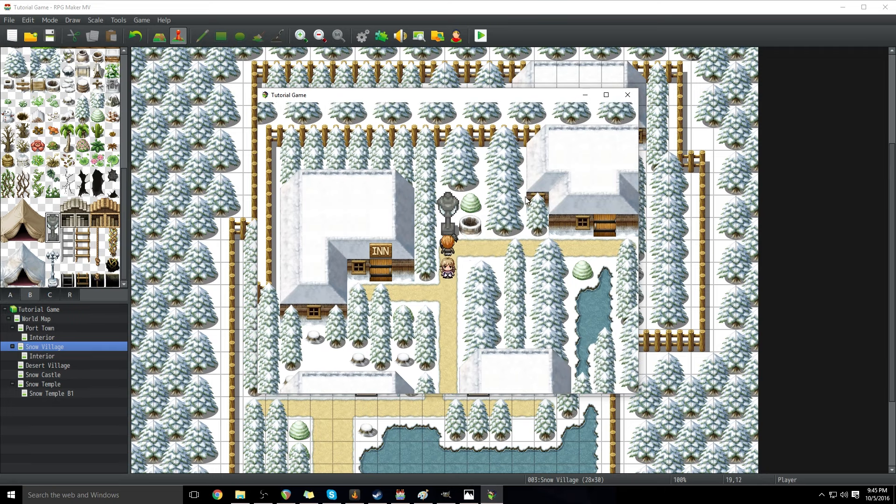
pyautogui.press('Down')
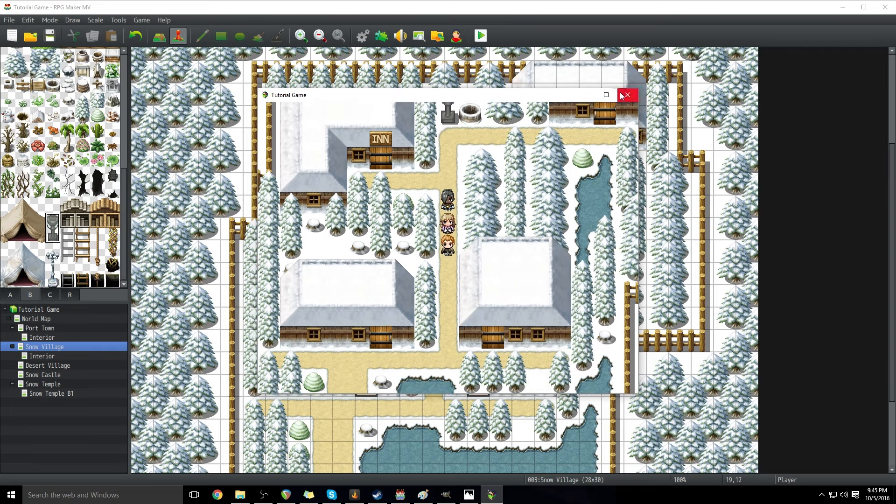
pyautogui.click(628, 95)
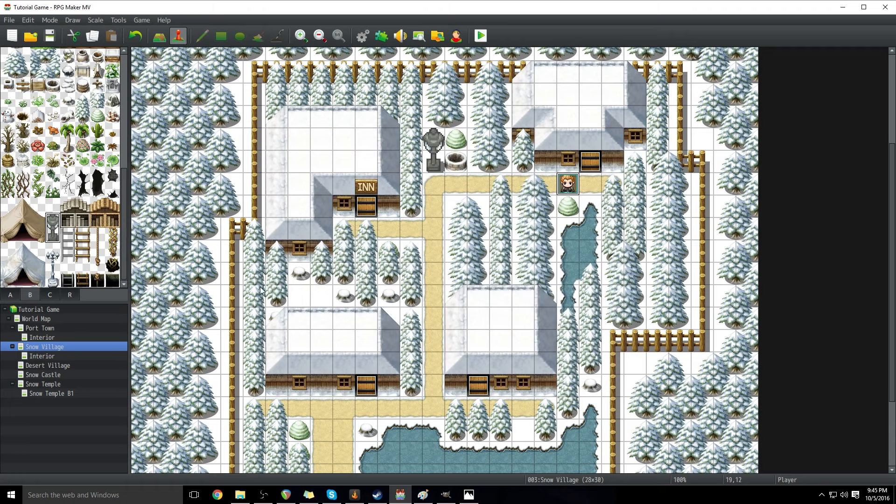
# - Place another two-tile custom lamp on the vertical path southeast of the inn, in map-editing mode
pyautogui.click(160, 36)
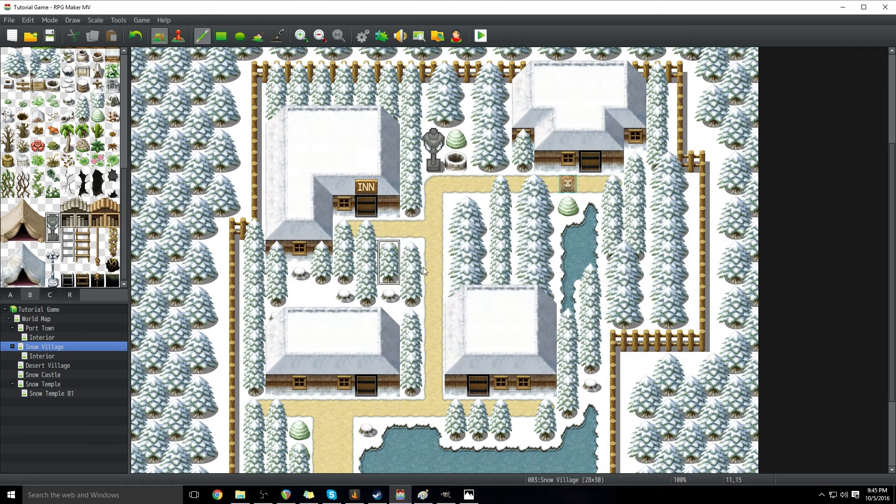
pyautogui.click(434, 244)
# - Save the changes and playtest a new game, walking the party down the path behind the new lamp before closing it
pyautogui.click(481, 36)
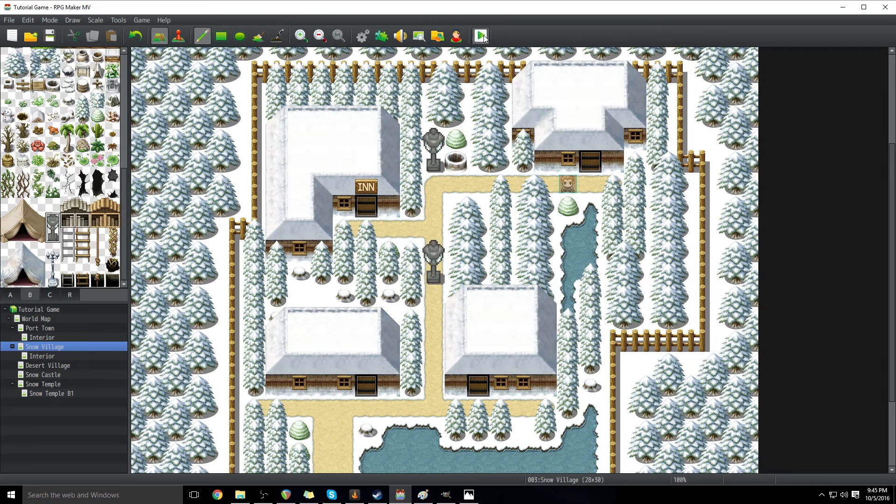
pyautogui.click(409, 270)
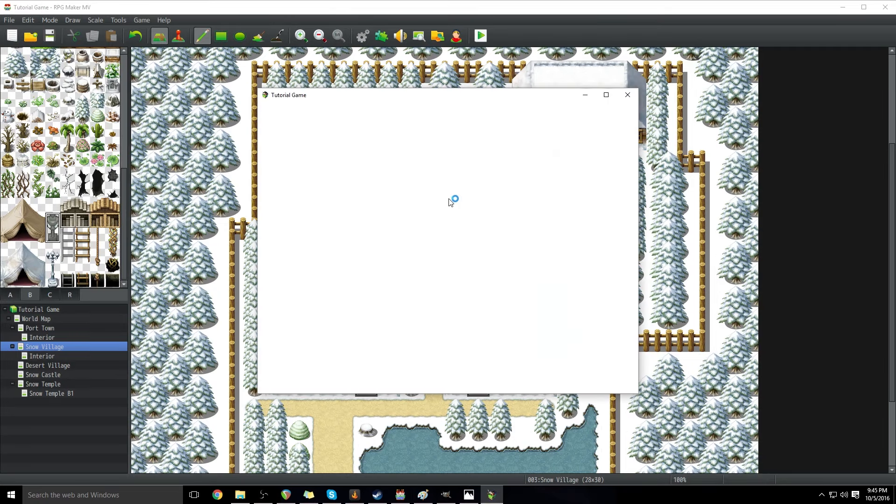
pyautogui.press('Return')
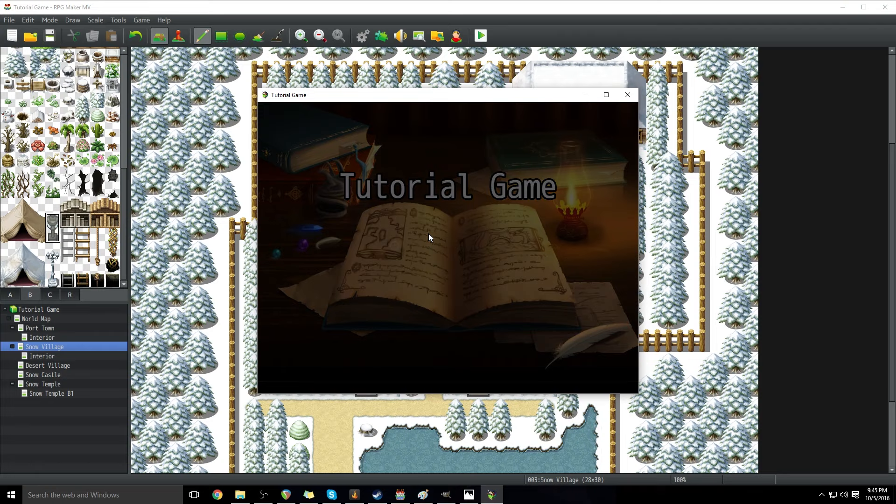
pyautogui.press('Left')
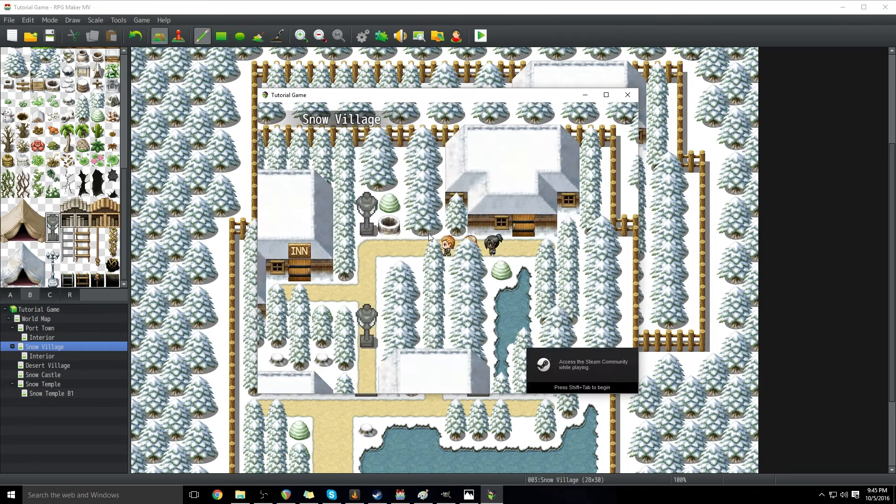
pyautogui.press('Down')
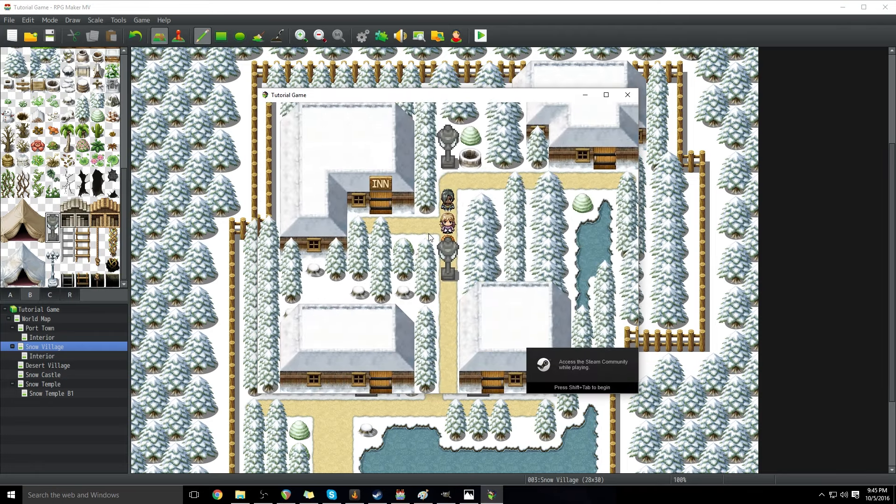
pyautogui.press('Left')
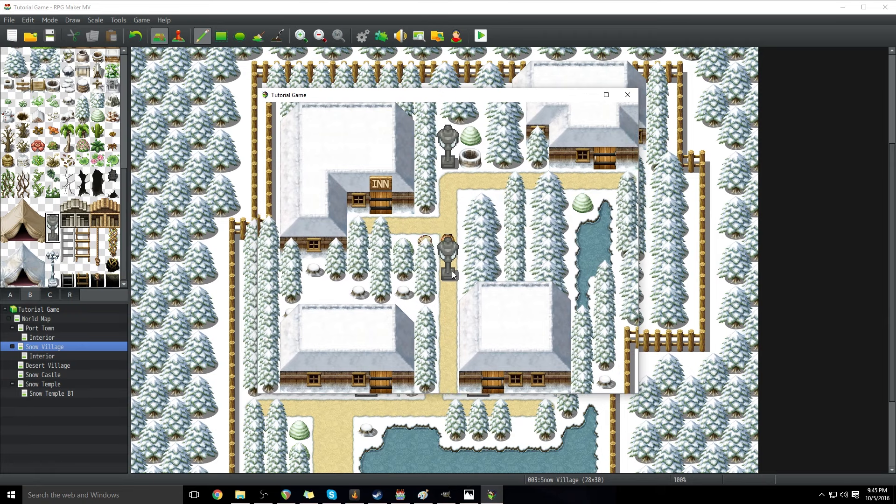
pyautogui.click(628, 95)
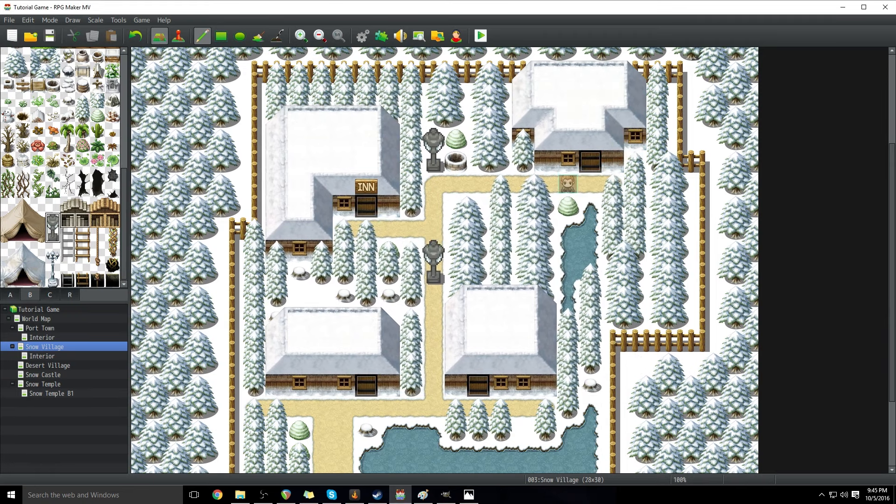
# - Try painting a brown brick wall two tiles wide with its lighter upper section east of the path using page A autotiles, and undo both
pyautogui.click(13, 296)
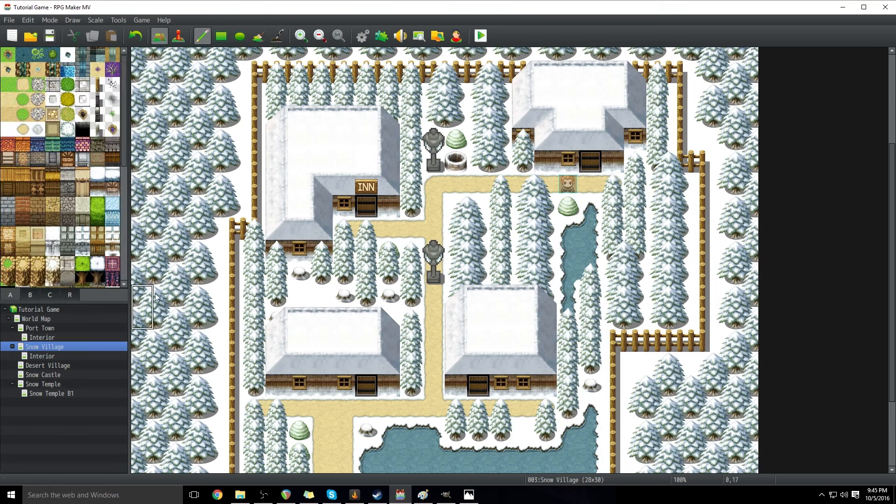
pyautogui.moveTo(123, 137)
pyautogui.mouseDown()
pyautogui.moveTo(127, 169)
pyautogui.moveTo(124, 151)
pyautogui.mouseUp()
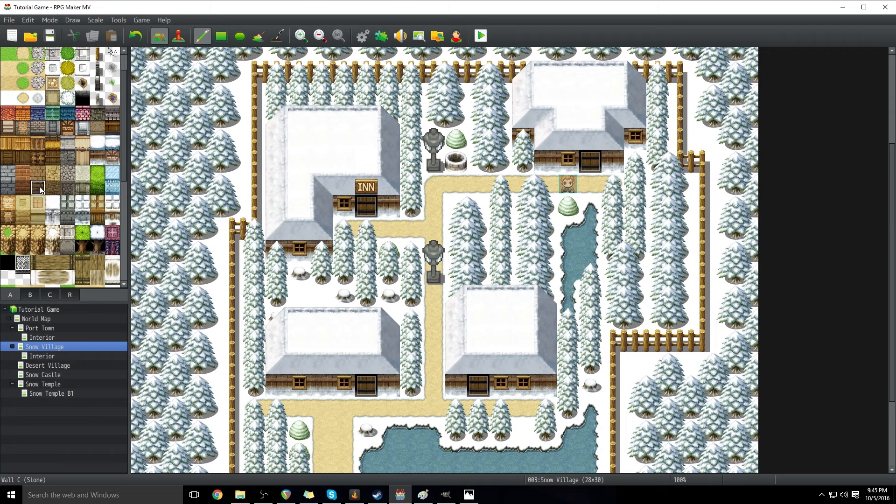
pyautogui.click(475, 214)
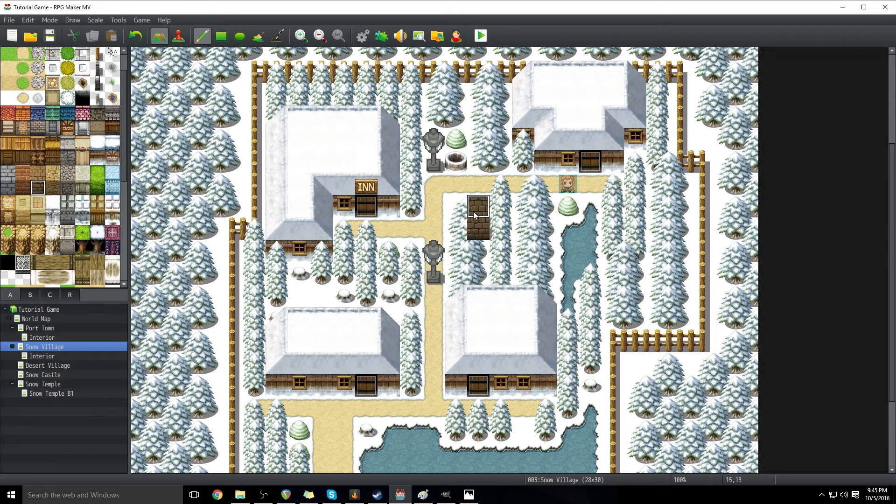
pyautogui.click(456, 217)
pyautogui.click(38, 173)
pyautogui.moveTo(456, 185)
pyautogui.mouseDown()
pyautogui.moveTo(478, 182)
pyautogui.moveTo(455, 161)
pyautogui.mouseUp()
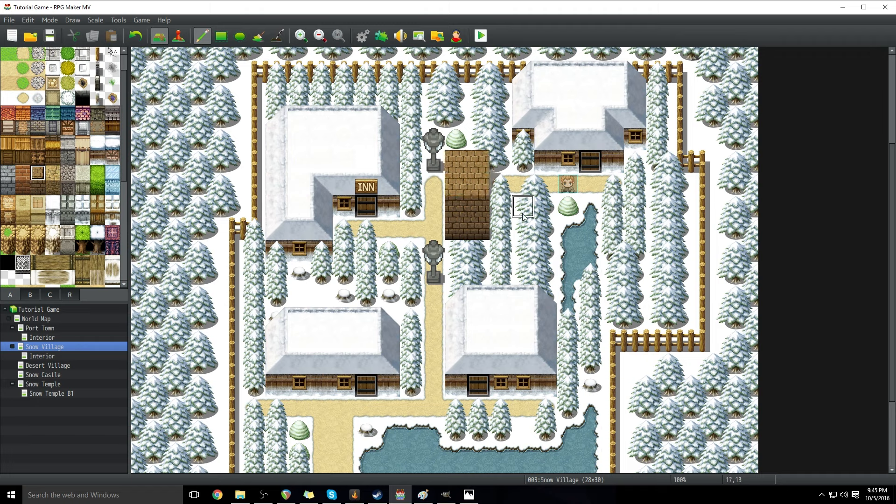
pyautogui.click(139, 38)
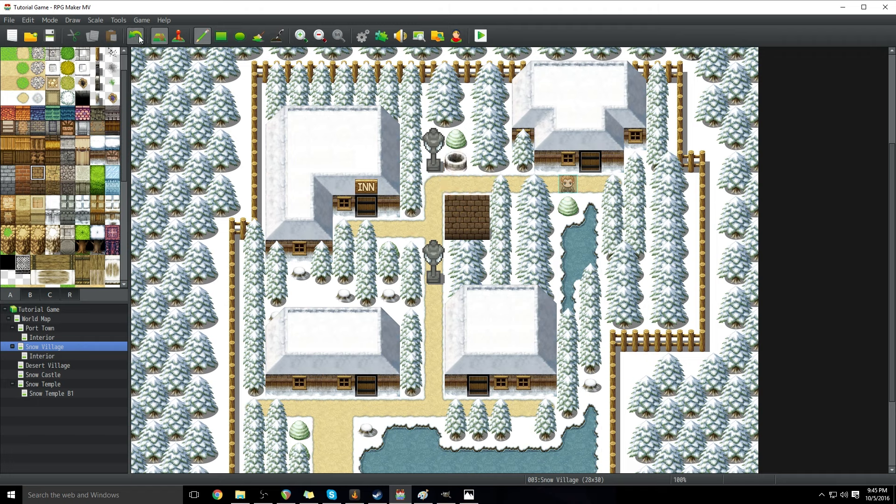
pyautogui.click(138, 39)
# - Paint a green tiled roof five tiles wide and two high east of the path, with a gray brick wall section below it
pyautogui.click(53, 113)
pyautogui.moveTo(456, 218)
pyautogui.mouseDown()
pyautogui.moveTo(457, 227)
pyautogui.moveTo(535, 224)
pyautogui.moveTo(513, 206)
pyautogui.moveTo(477, 207)
pyautogui.mouseUp()
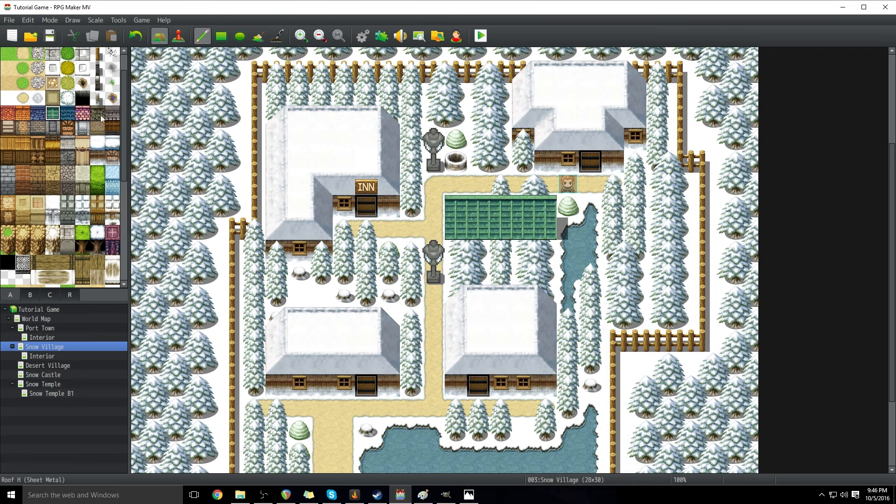
pyautogui.click(53, 128)
pyautogui.click(458, 254)
pyautogui.moveTo(460, 259)
pyautogui.mouseDown()
pyautogui.moveTo(490, 284)
pyautogui.moveTo(548, 281)
pyautogui.moveTo(561, 262)
pyautogui.moveTo(471, 252)
pyautogui.moveTo(479, 284)
pyautogui.moveTo(495, 285)
pyautogui.moveTo(494, 255)
pyautogui.moveTo(499, 286)
pyautogui.mouseUp()
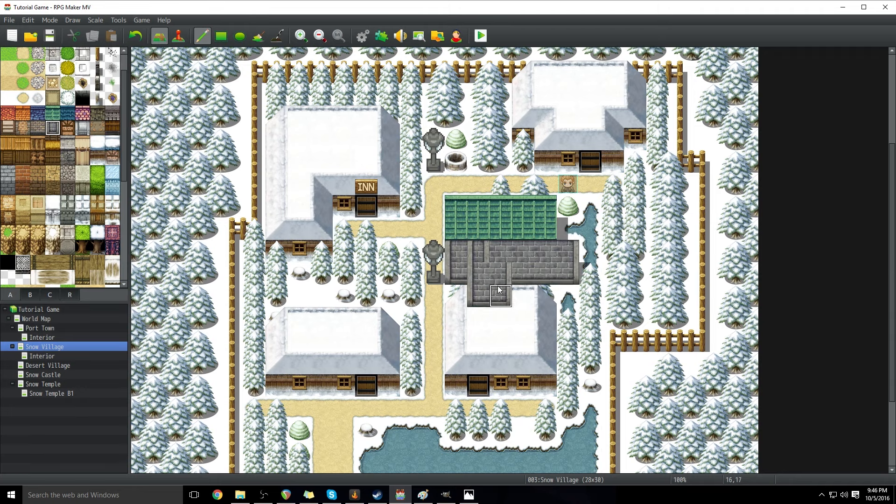
pyautogui.click(497, 253)
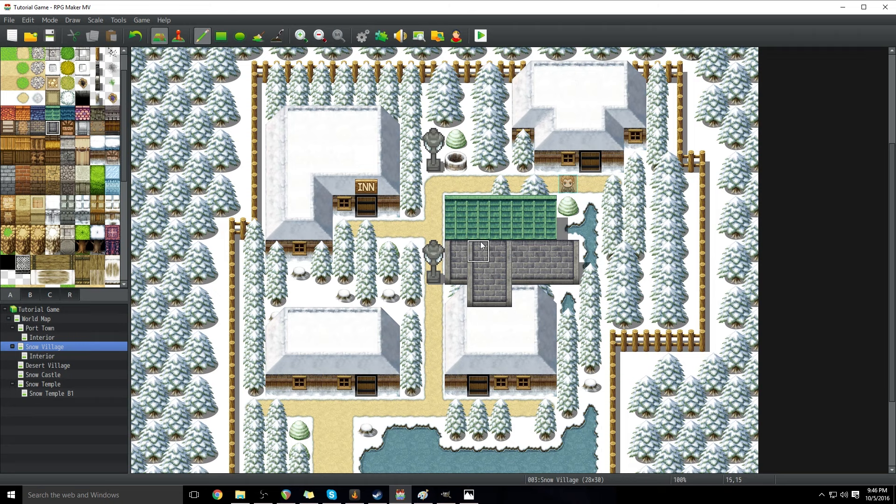
# - Extend the green roof down over the middle of the gray wall and one column to the east
pyautogui.click(53, 113)
pyautogui.click(489, 249)
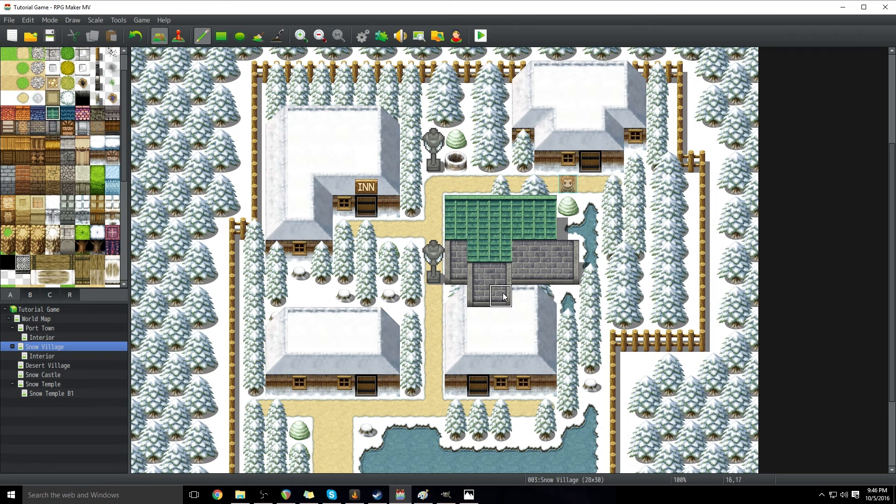
pyautogui.click(563, 211)
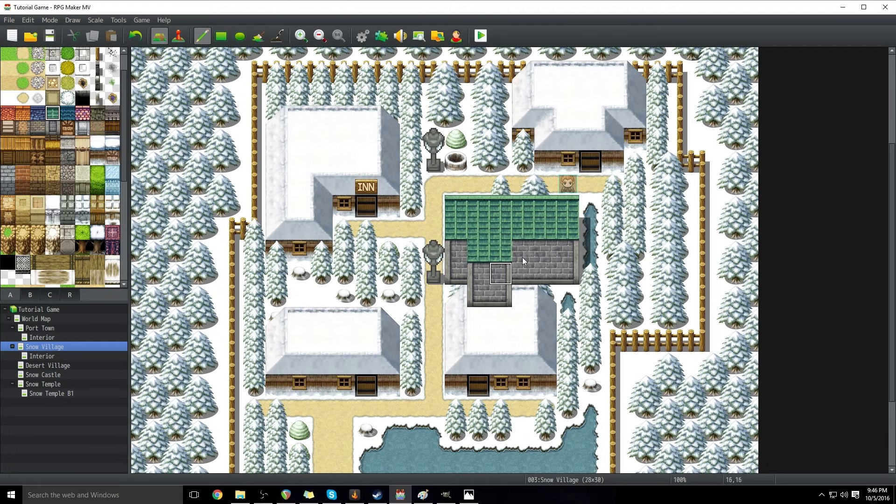
# - Paint cobblestone ground across the inn and northeast over the lamp beside the well
pyautogui.click(38, 68)
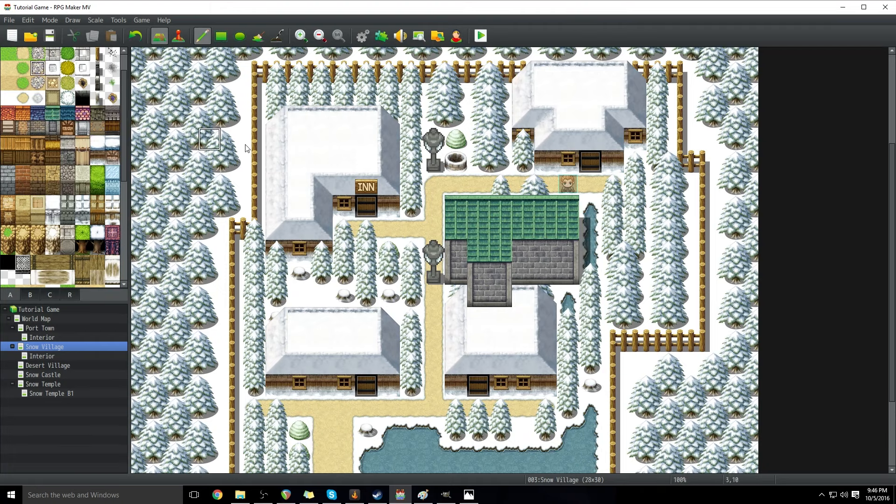
pyautogui.moveTo(322, 162)
pyautogui.mouseDown()
pyautogui.moveTo(347, 221)
pyautogui.moveTo(388, 199)
pyautogui.moveTo(390, 165)
pyautogui.moveTo(355, 170)
pyautogui.moveTo(353, 212)
pyautogui.moveTo(367, 169)
pyautogui.mouseUp()
pyautogui.moveTo(345, 216)
pyautogui.mouseDown()
pyautogui.moveTo(377, 216)
pyautogui.moveTo(390, 161)
pyautogui.moveTo(413, 139)
pyautogui.moveTo(467, 139)
pyautogui.moveTo(479, 117)
pyautogui.moveTo(430, 122)
pyautogui.mouseUp()
pyautogui.scroll(2, 7, 63)
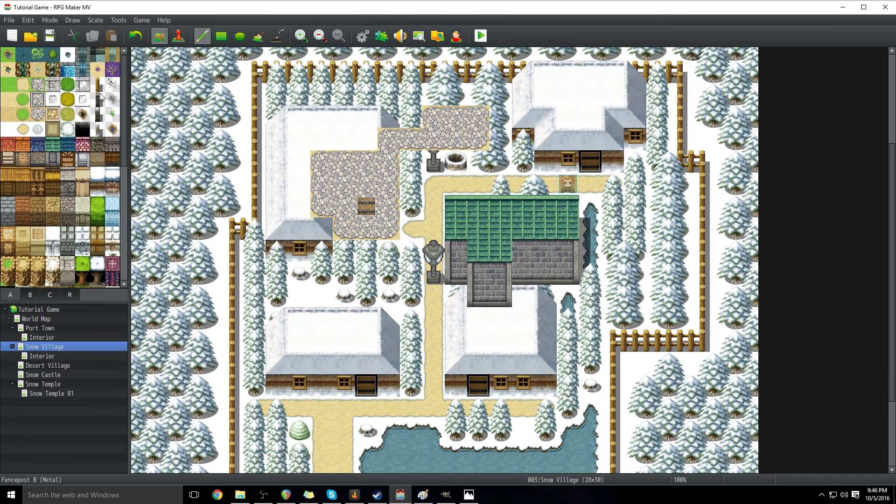
# - Undo all the trial cobblestone, gray wall and green roof painting in Snow Village
pyautogui.click(136, 36)
pyautogui.click(136, 36)
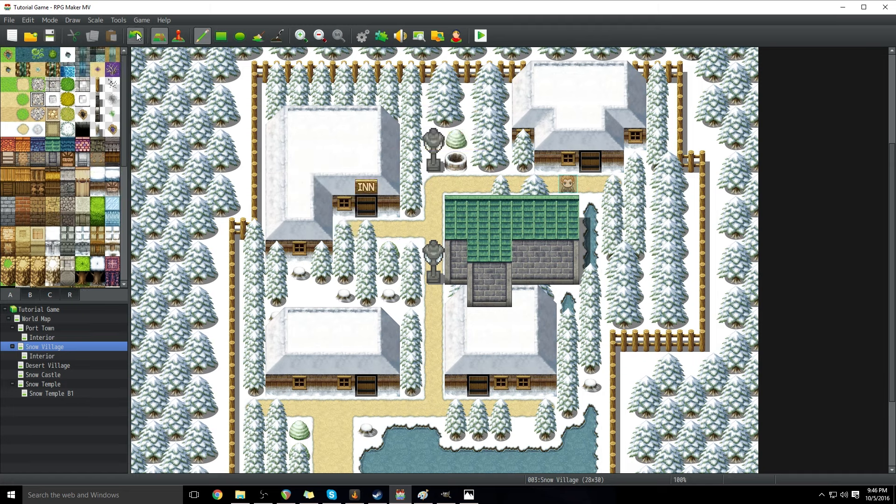
pyautogui.click(136, 36)
pyautogui.click(136, 36)
pyautogui.click(136, 36)
pyautogui.click(136, 36)
pyautogui.click(136, 36)
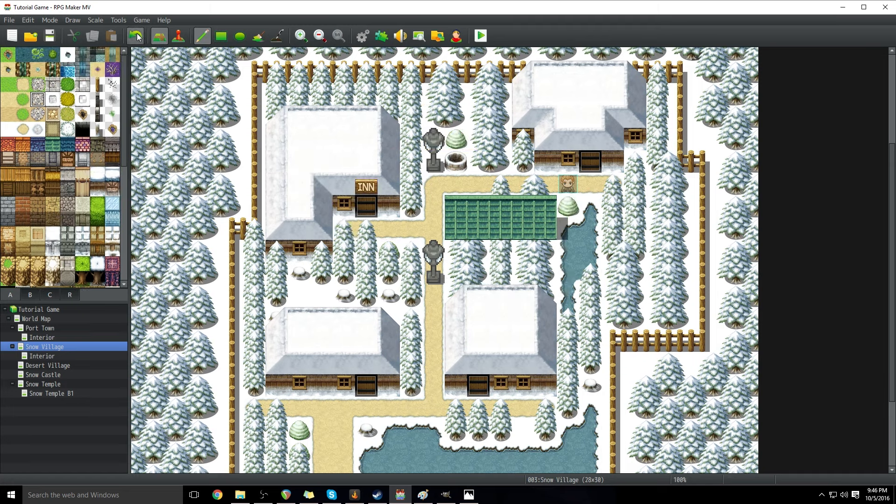
pyautogui.click(135, 36)
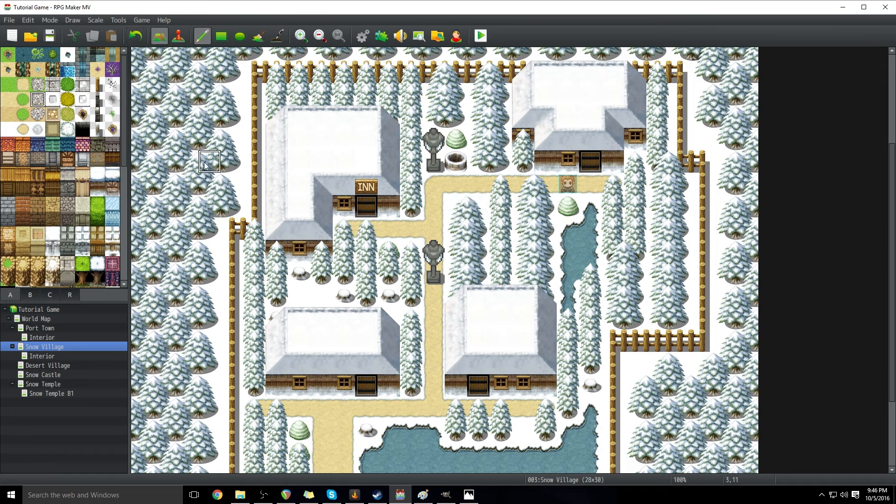
# - Examine CRG-color-coded-autotile-diagram.png in Photos to see how autotile pieces combine, and close it
pyautogui.click(470, 495)
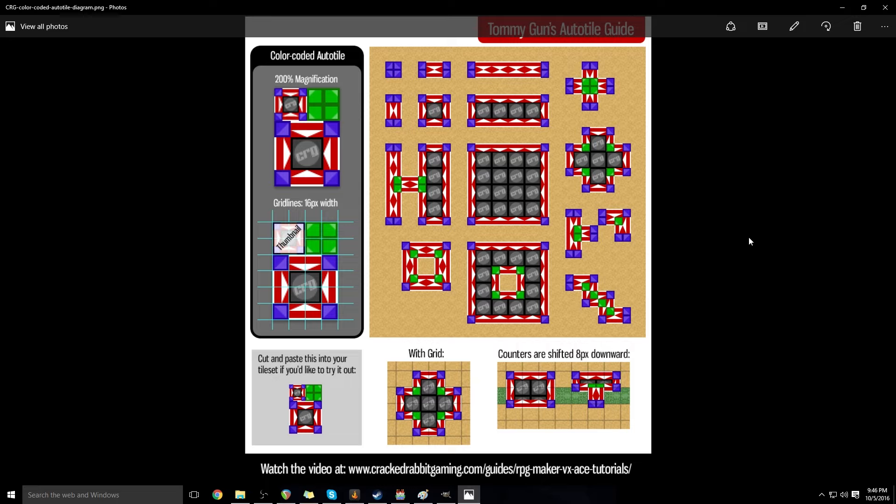
pyautogui.click(885, 7)
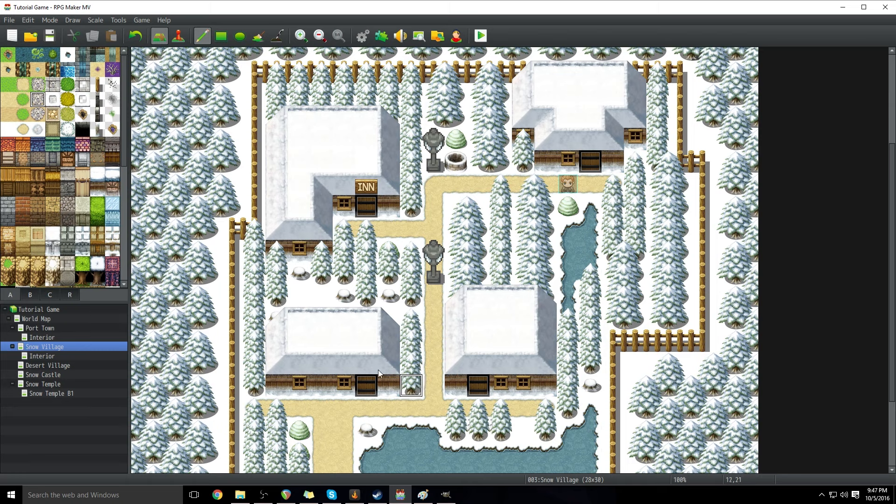
# - Review the image files assigned to the ExteriorEdit tileset in the database, particularly the A2 ground sheet, and close the database
pyautogui.press('F9')
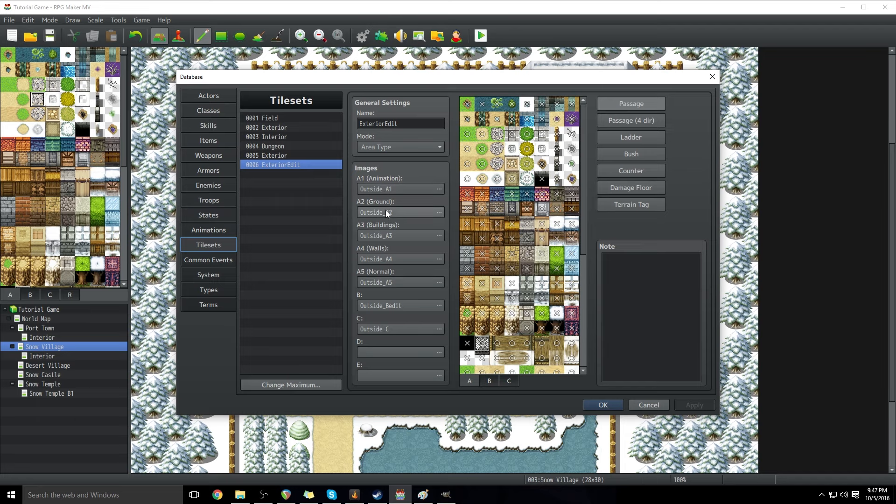
pyautogui.click(603, 405)
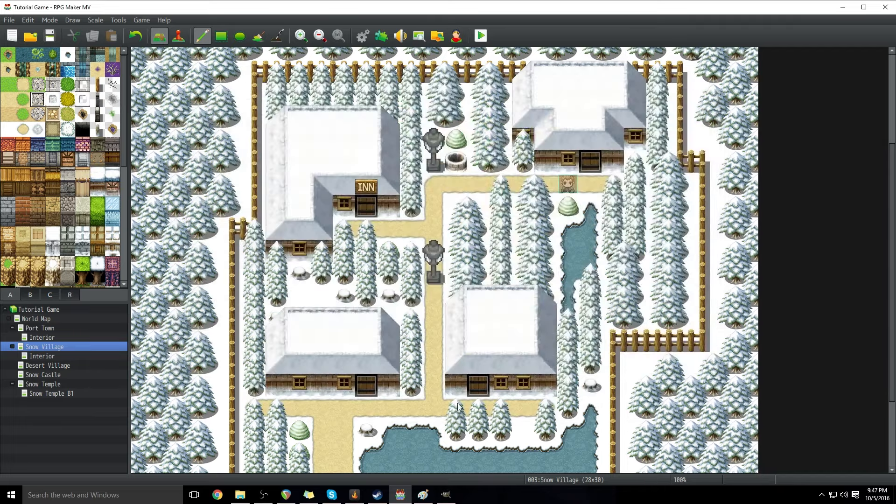
# - Open Outside_A2 from the project's tilesets folder in GIMP and enlarge its image window to fit the whole sheet
pyautogui.click(240, 496)
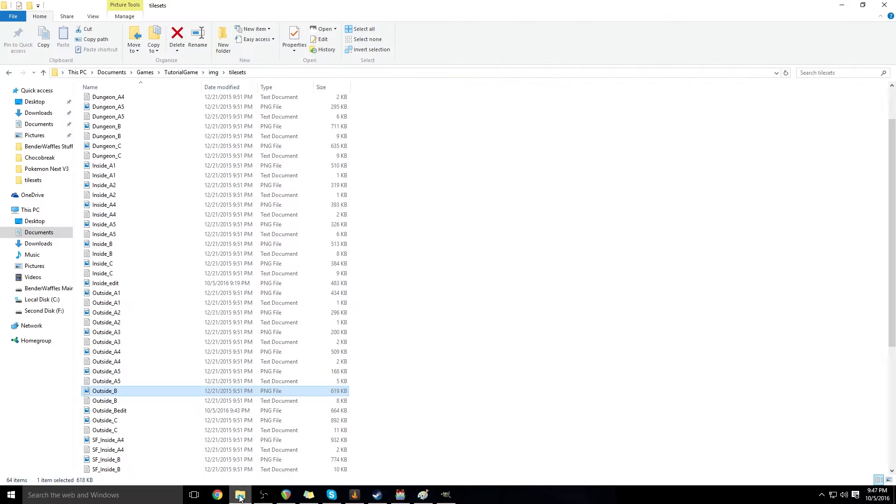
pyautogui.click(117, 294)
pyautogui.click(121, 314)
pyautogui.rightClick(122, 314)
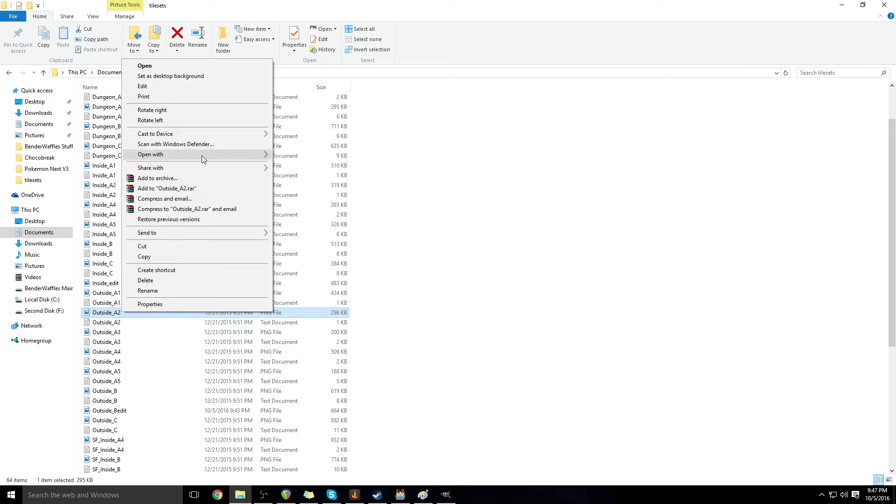
pyautogui.moveTo(202, 155)
pyautogui.click(320, 186)
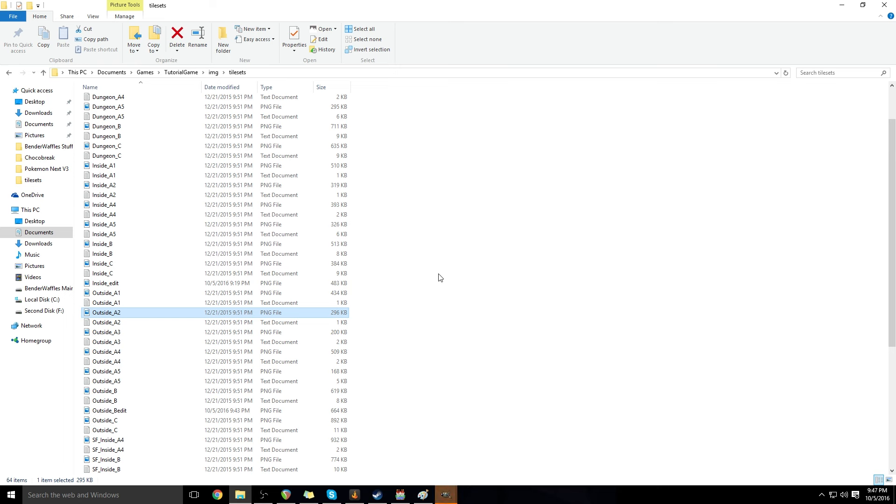
pyautogui.click(446, 495)
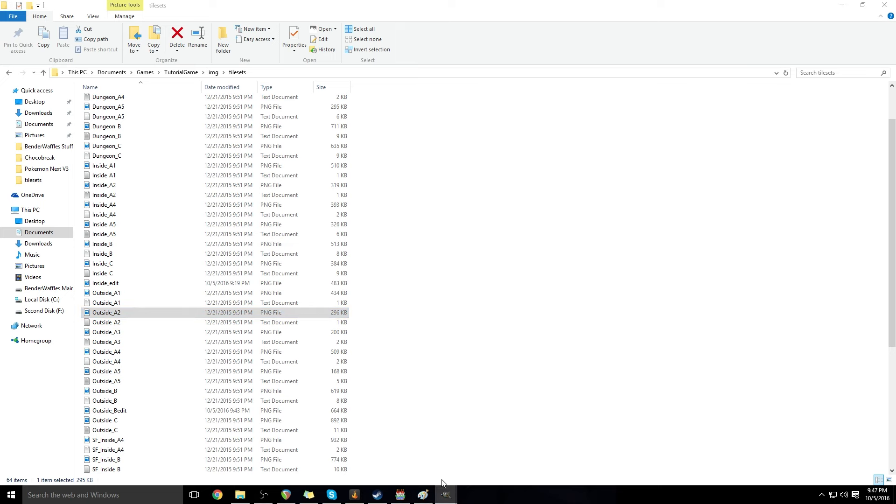
pyautogui.moveTo(446, 496)
pyautogui.click(481, 436)
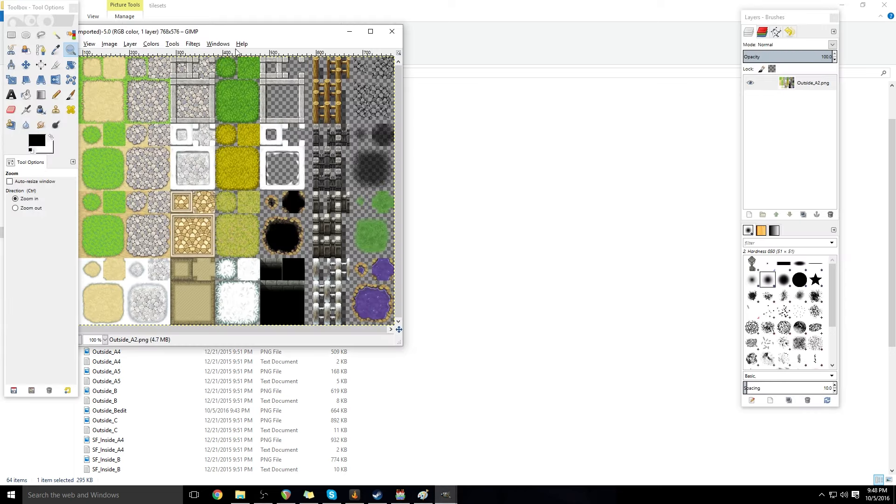
pyautogui.moveTo(268, 31); pyautogui.dragTo(342, 74)
pyautogui.moveTo(472, 386); pyautogui.dragTo(663, 413)
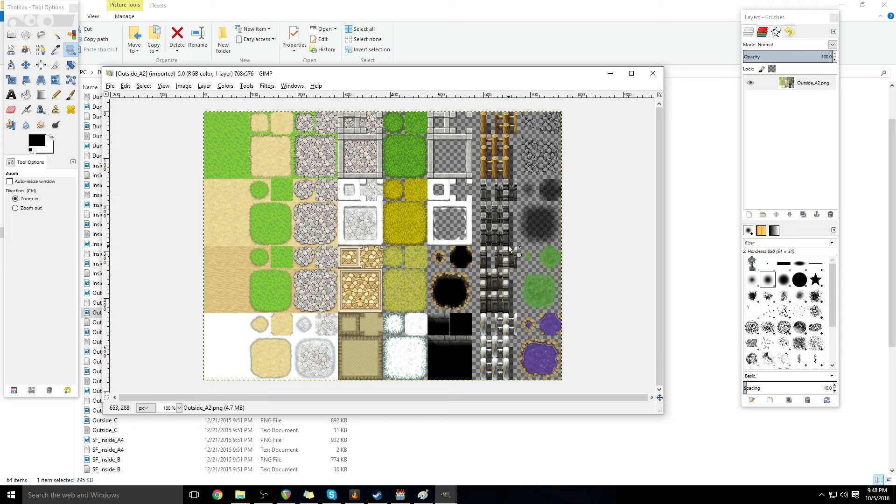
# - Set the Outside_A2 image grid spacing to 48 by 48 pixels
pyautogui.click(169, 87)
pyautogui.click(169, 87)
pyautogui.click(176, 87)
pyautogui.moveTo(177, 89)
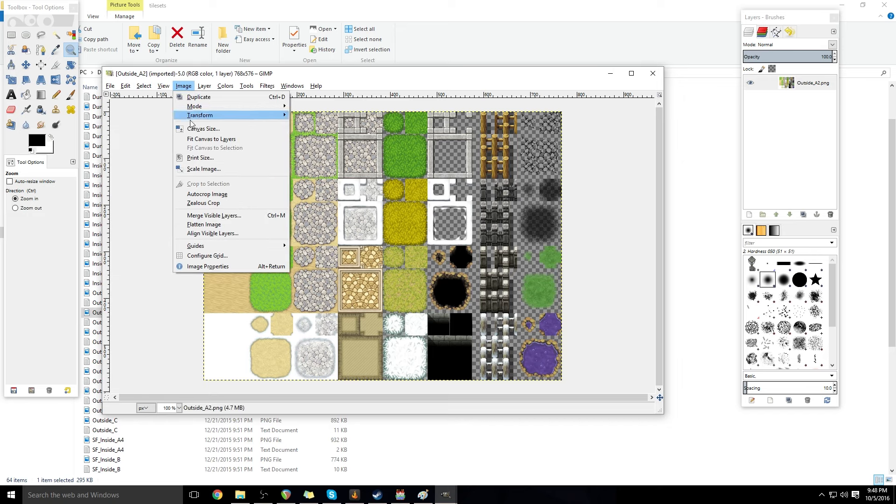
pyautogui.click(217, 260)
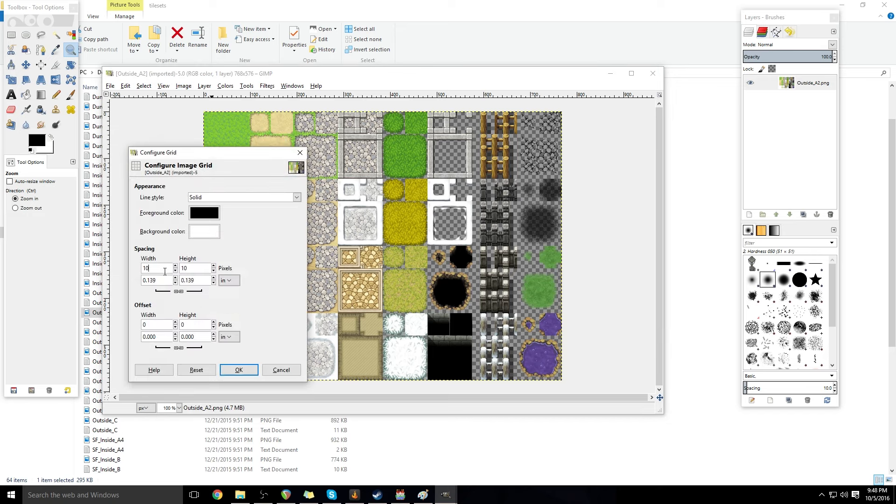
pyautogui.write('48')
pyautogui.click(239, 369)
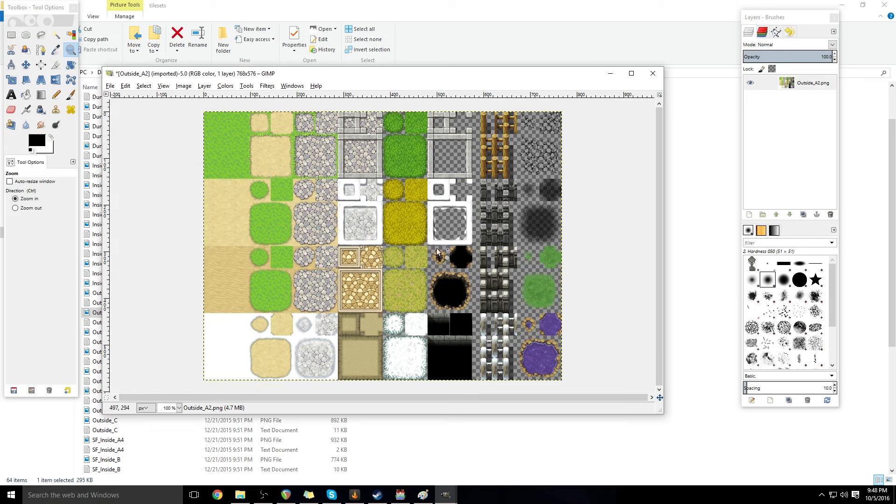
# - Show the grid over the tilesheet and turn on snapping to it
pyautogui.click(162, 87)
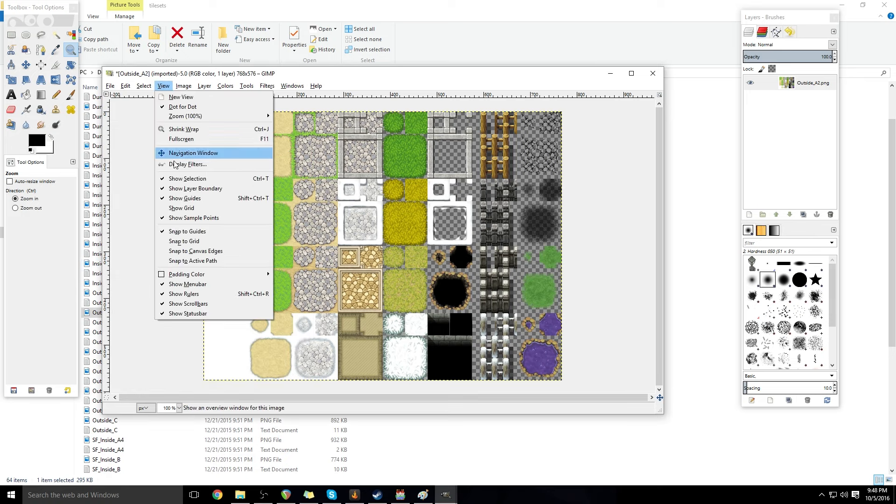
pyautogui.click(187, 209)
pyautogui.click(163, 86)
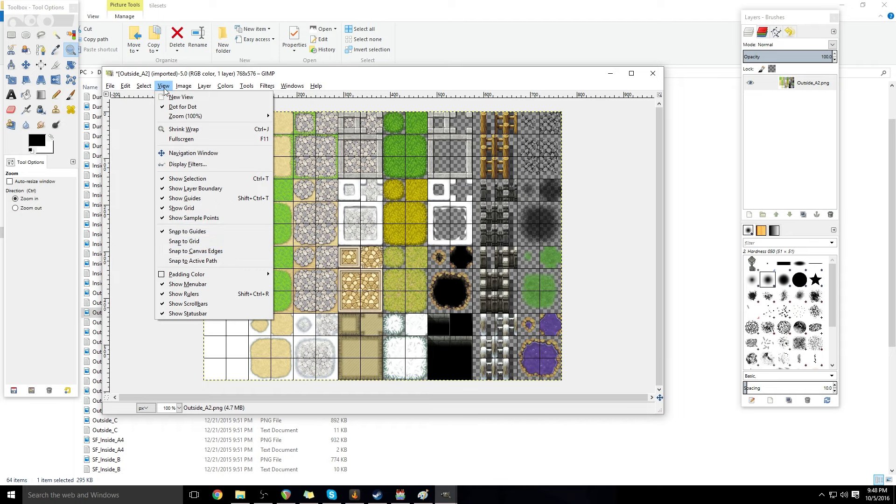
pyautogui.click(192, 241)
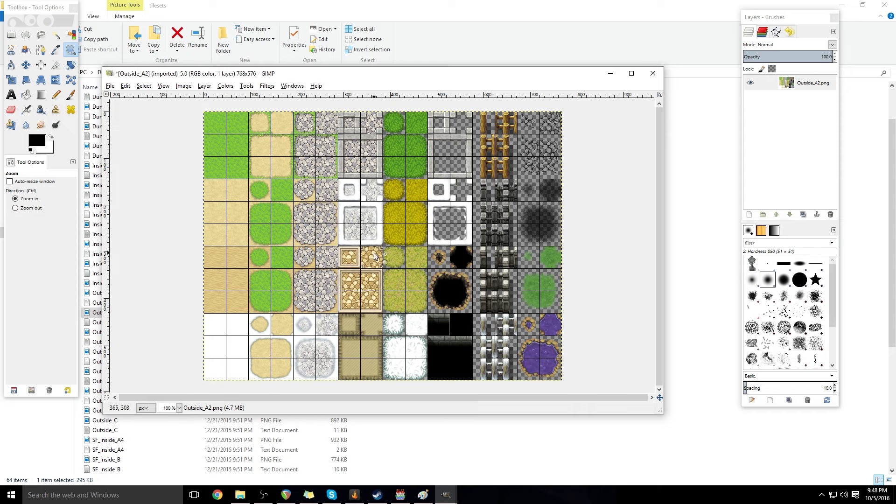
# - Set the image grid spacing to 16 by 16 pixels to subdivide the yellow cobblestone autotile
pyautogui.click(71, 52)
pyautogui.click(324, 257)
pyautogui.click(360, 271)
pyautogui.click(390, 288)
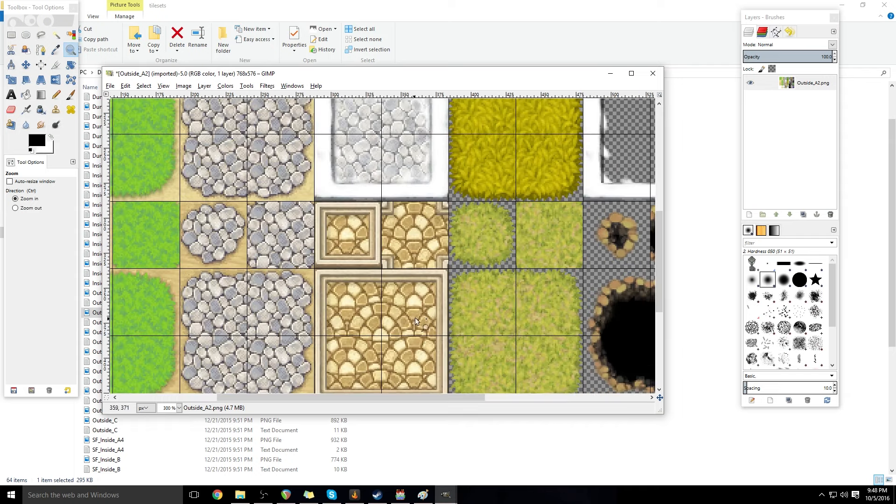
pyautogui.scroll(-6, 383, 323)
pyautogui.scroll(4, 421, 317)
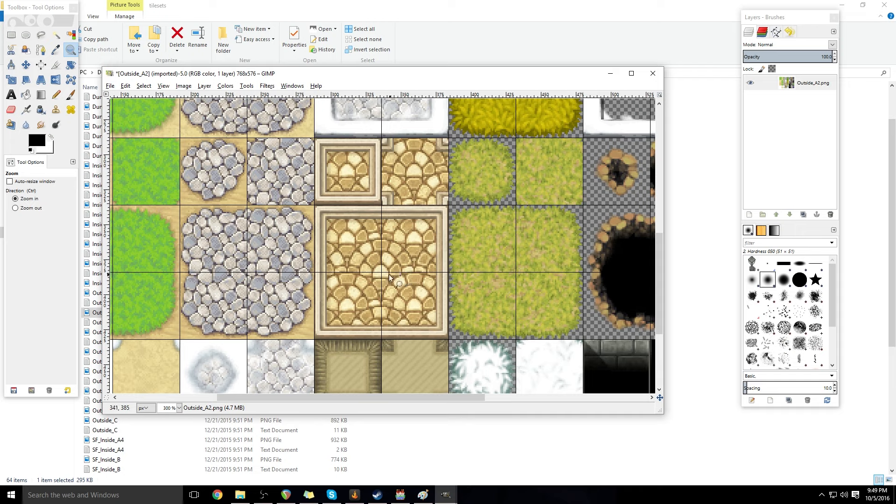
pyautogui.click(183, 86)
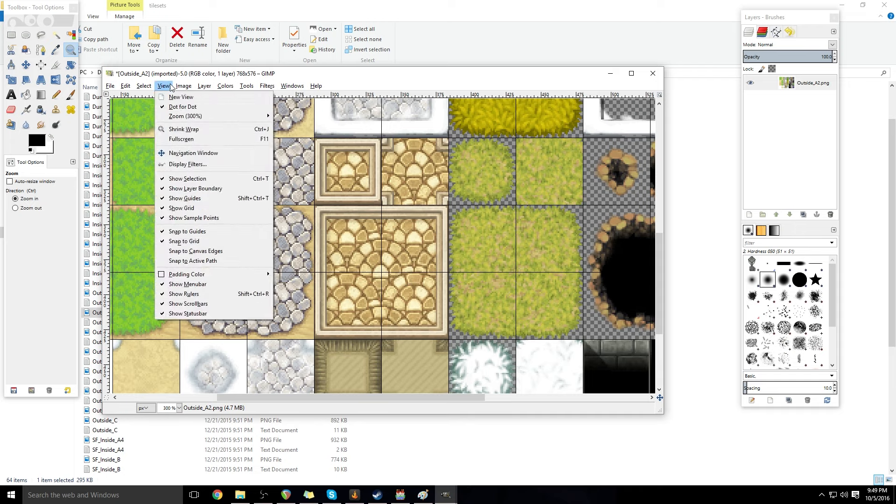
pyautogui.click(222, 256)
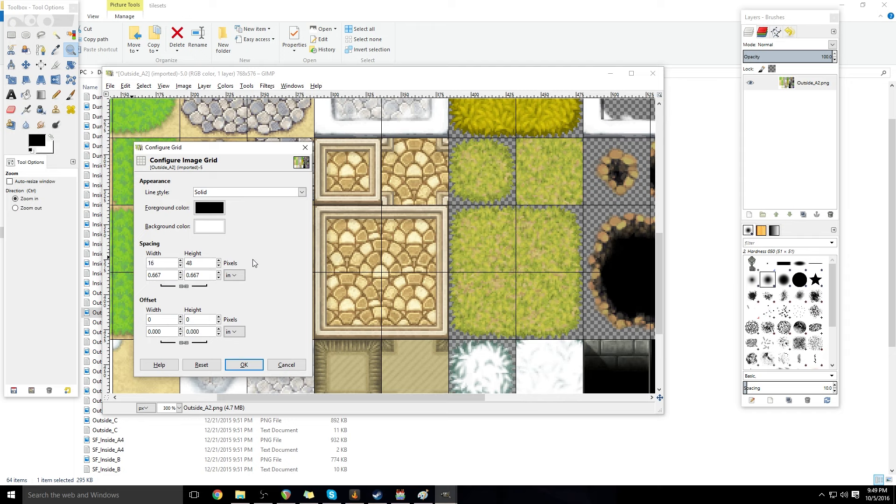
pyautogui.click(206, 264)
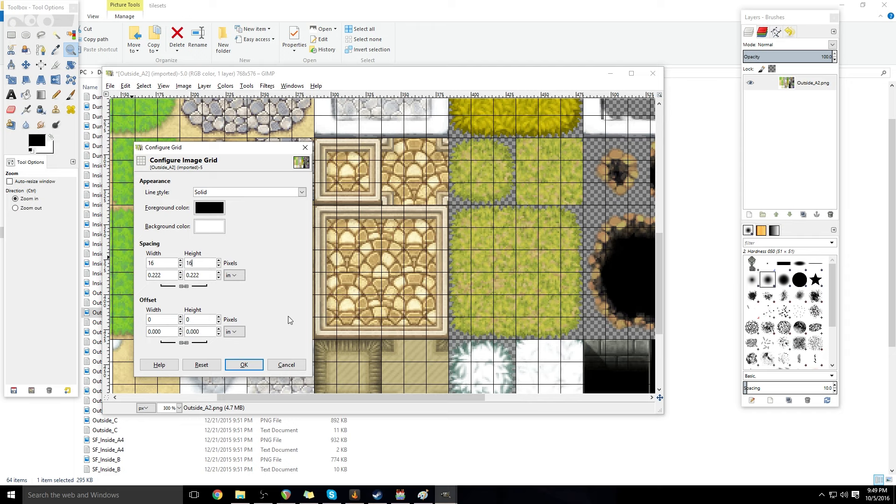
pyautogui.click(244, 364)
# - Compare the gridded yellow cobblestone autotile in GIMP with the carpet pieces in Paint
pyautogui.scroll(3, 411, 288)
pyautogui.scroll(1, 411, 289)
pyautogui.scroll(-3, 410, 288)
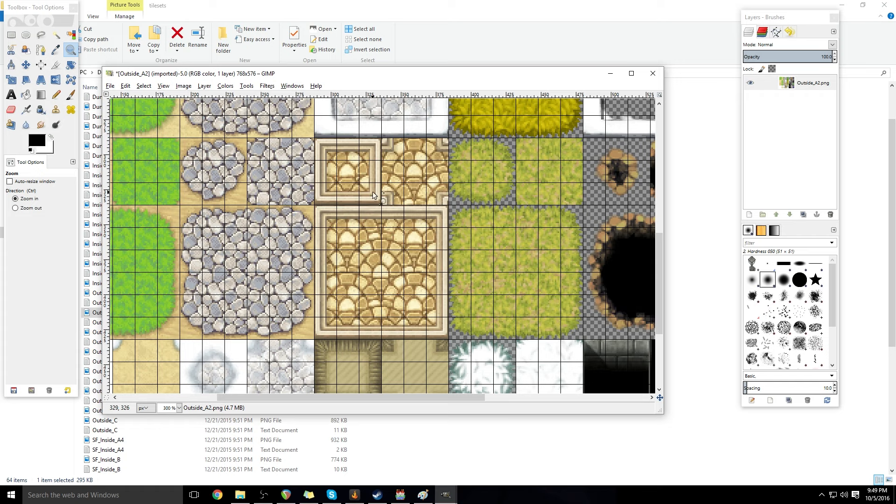
pyautogui.moveTo(423, 498)
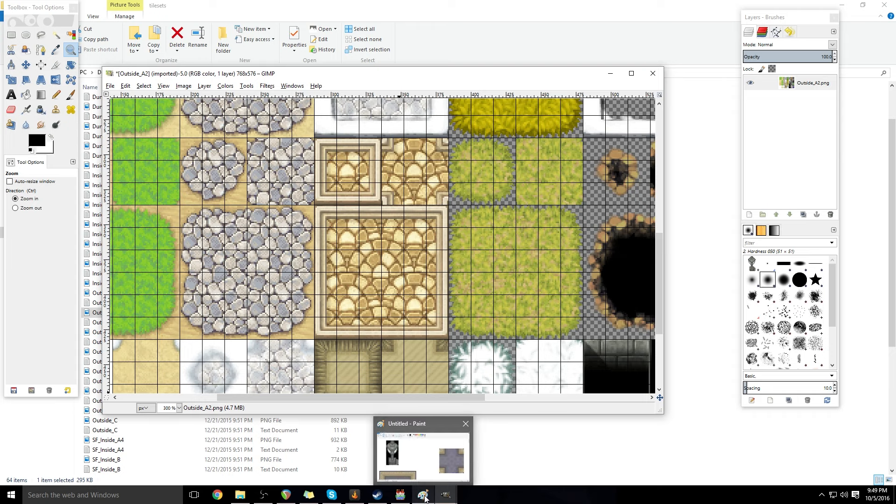
pyautogui.click(425, 499)
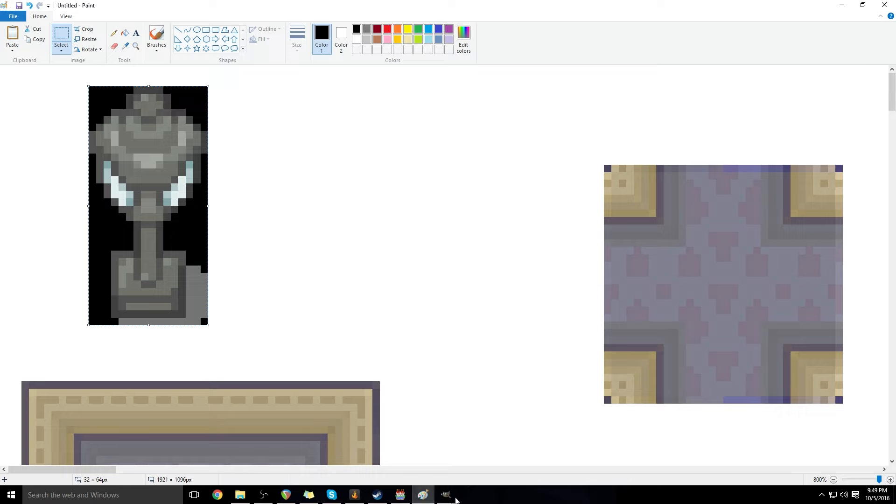
pyautogui.moveTo(446, 496)
pyautogui.click(450, 456)
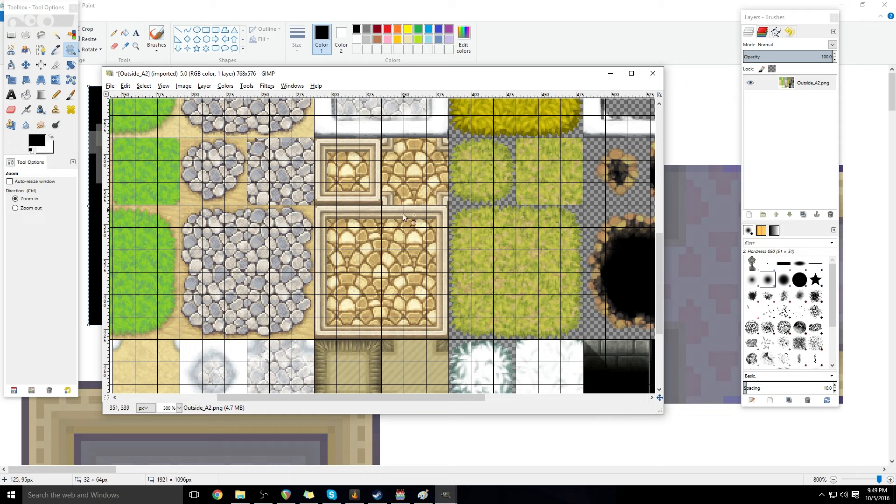
# - Switch to Paint and copy the 64 by 64 px cross-shaped carpet piece with the four tan corners
pyautogui.click(423, 495)
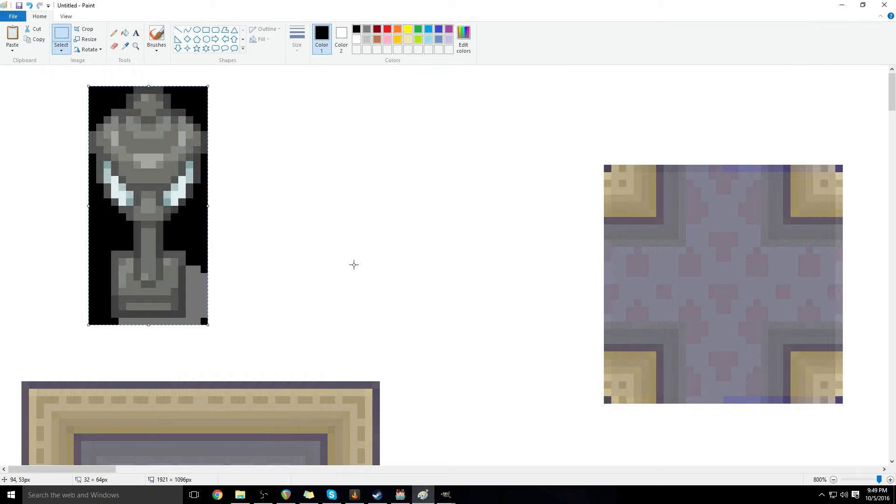
pyautogui.click(135, 47)
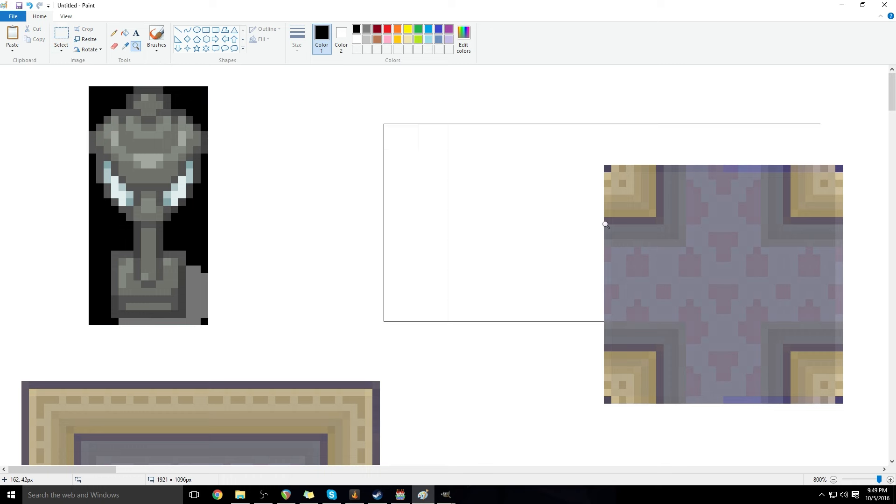
pyautogui.rightClick(693, 240)
pyautogui.click(694, 240)
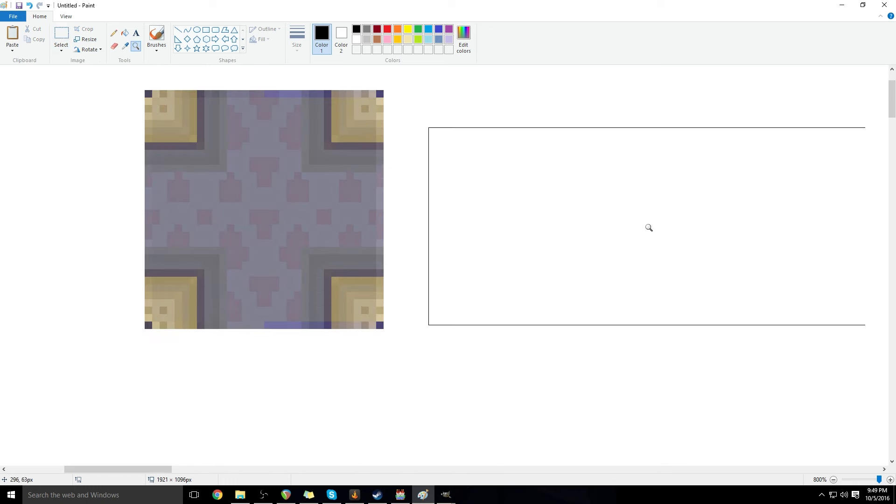
pyautogui.click(62, 34)
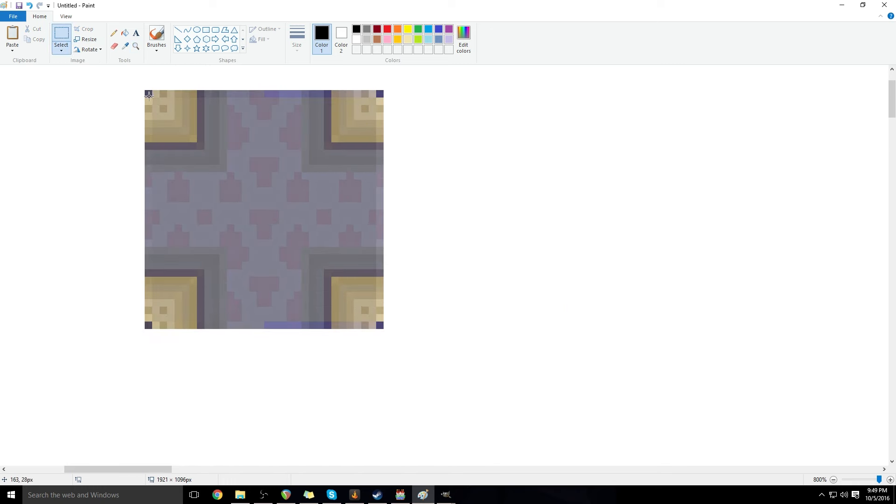
pyautogui.moveTo(144, 91); pyautogui.dragTo(381, 328)
pyautogui.rightClick(287, 210)
pyautogui.click(308, 230)
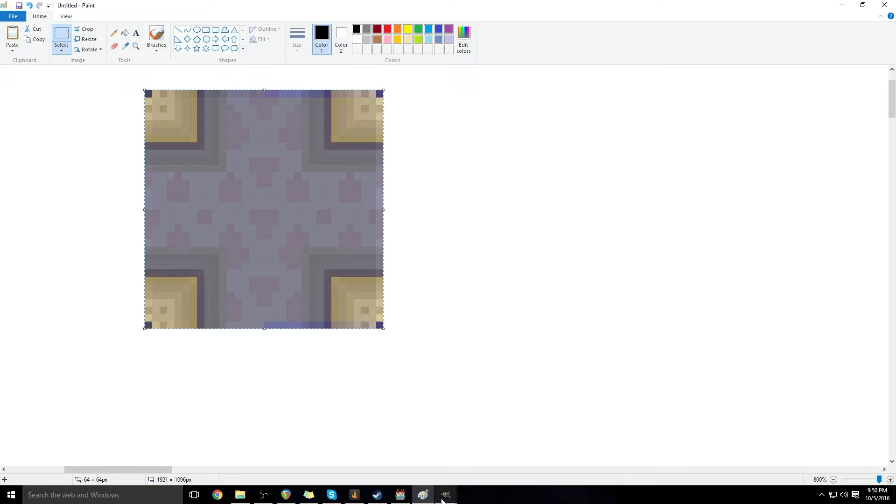
# - Paste the carpet piece into Outside_A2 in GIMP and align it with the upper-right corner of the yellow cobblestone autotile
pyautogui.moveTo(446, 495)
pyautogui.click(466, 441)
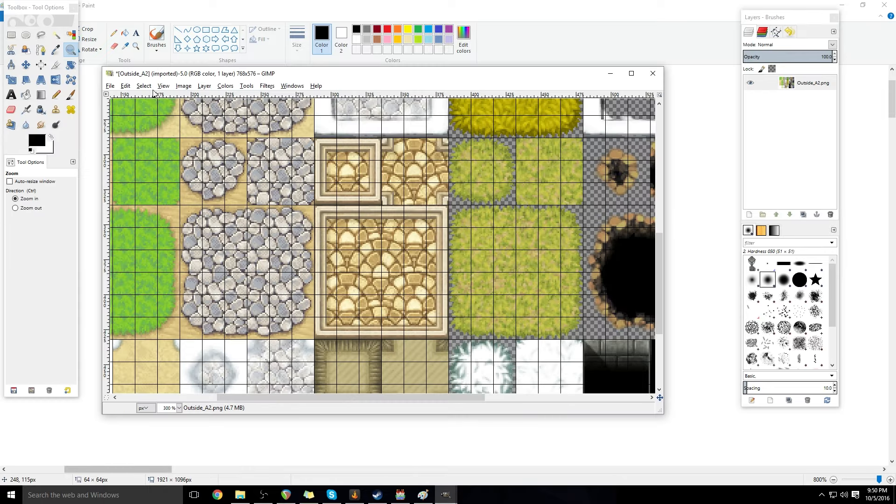
pyautogui.click(125, 87)
pyautogui.click(153, 171)
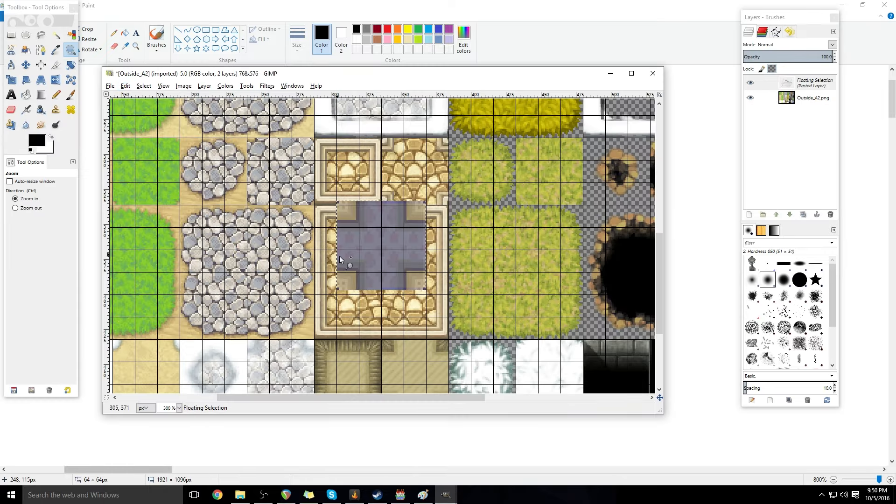
pyautogui.press('m')
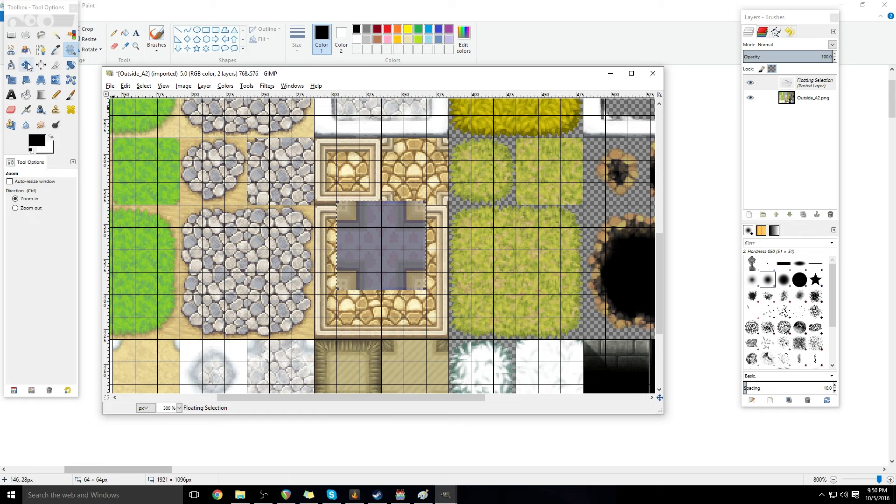
pyautogui.moveTo(375, 253); pyautogui.dragTo(398, 188)
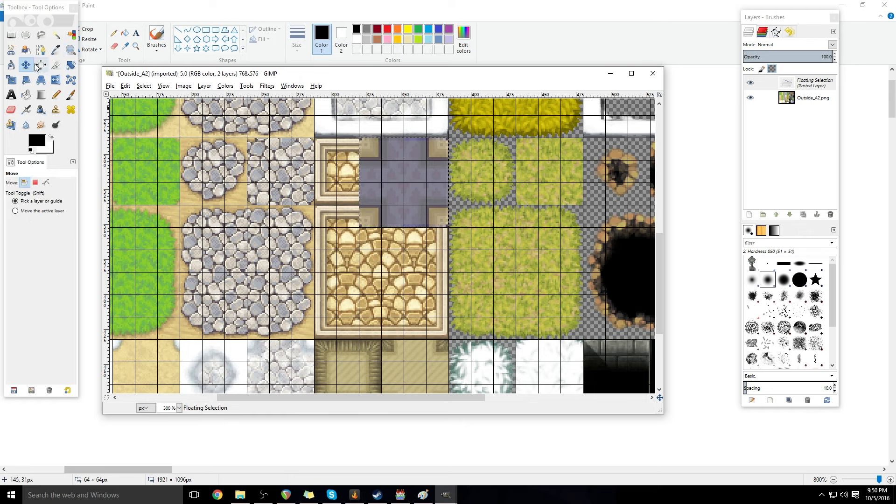
# - Scale the pasted carpet piece to 48 by 48 px so it fills the autotile's upper-right cell
pyautogui.click(19, 81)
pyautogui.click(393, 180)
pyautogui.moveTo(396, 185); pyautogui.dragTo(404, 184)
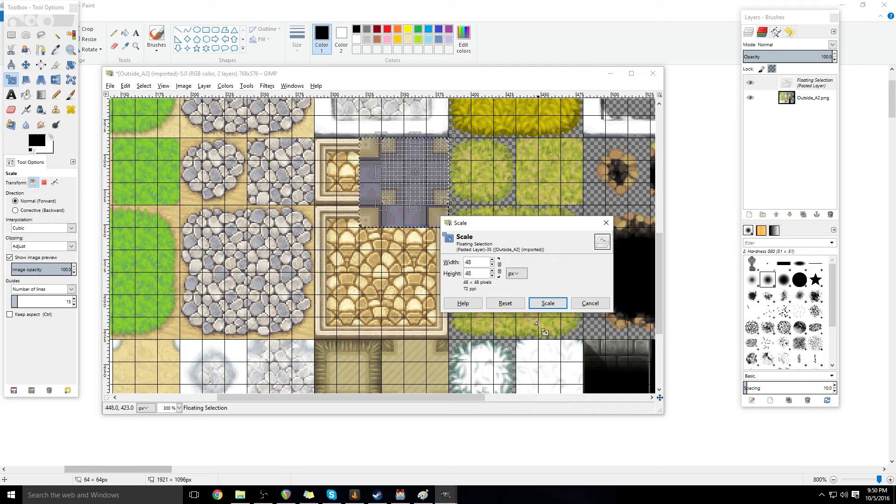
pyautogui.click(548, 303)
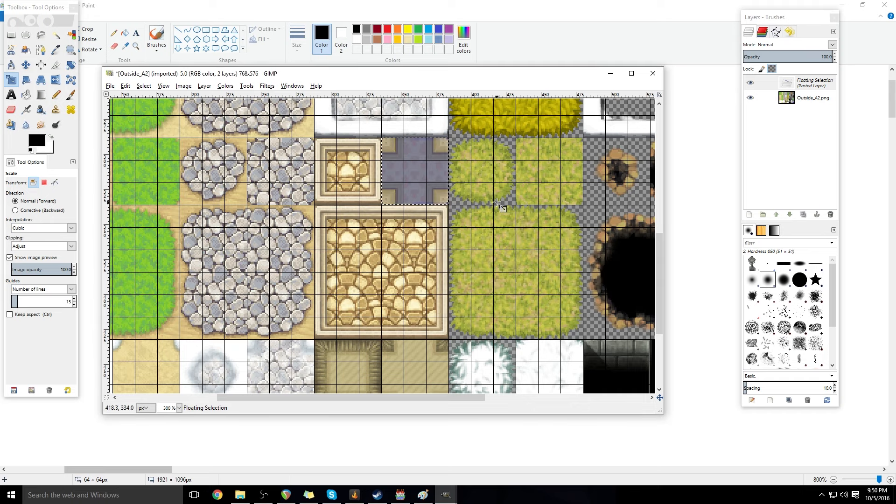
pyautogui.click(26, 65)
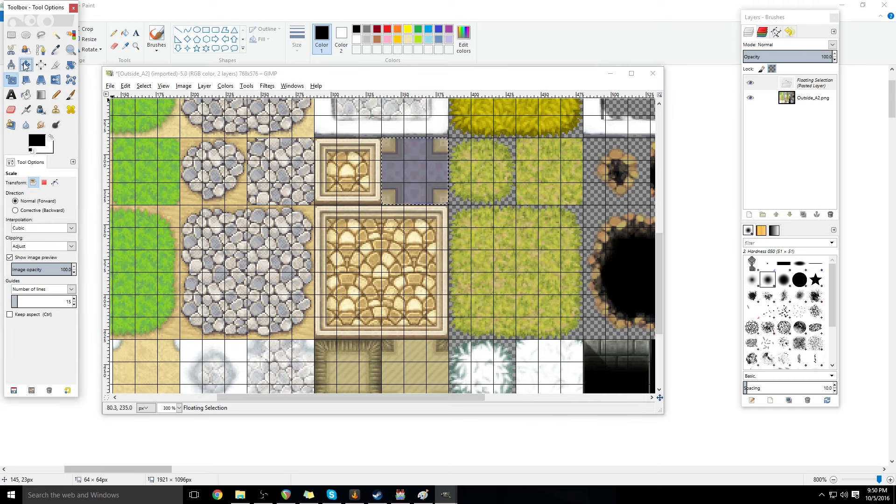
pyautogui.click(378, 273)
# - Switch to Paint and bring the large framed carpet square into view
pyautogui.click(441, 497)
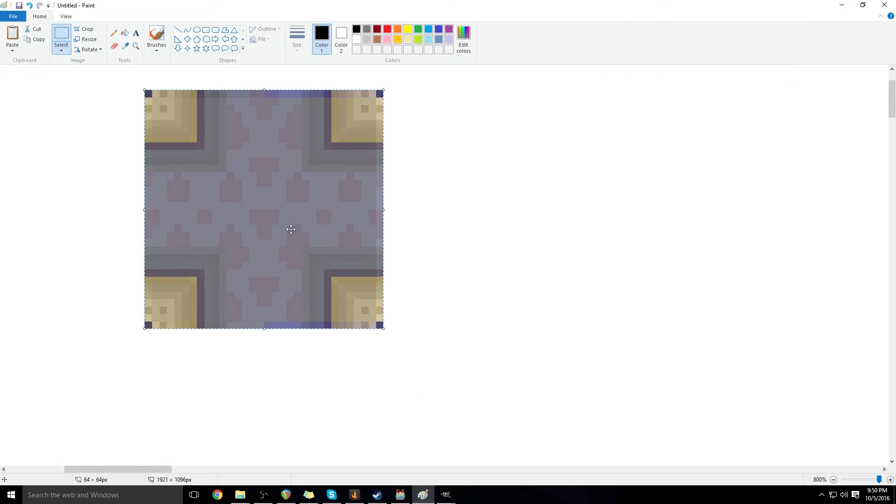
pyautogui.moveTo(167, 465); pyautogui.dragTo(109, 465)
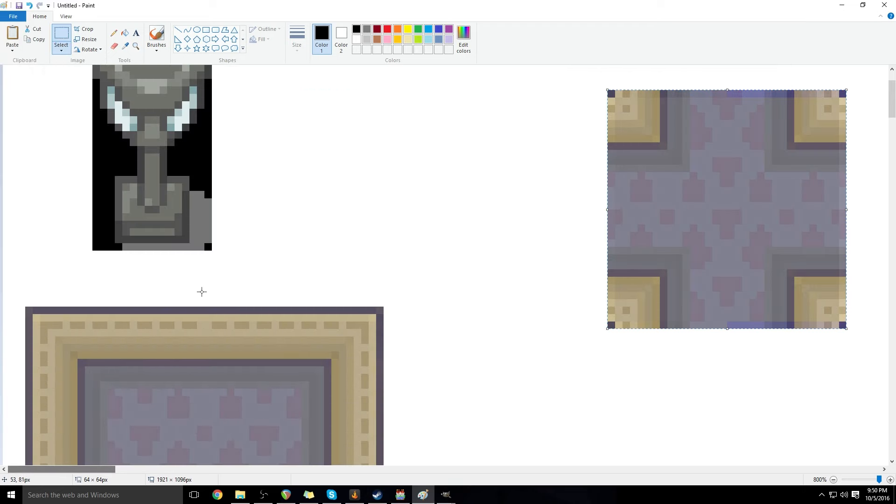
pyautogui.scroll(-5, 200, 293)
pyautogui.scroll(1, 170, 215)
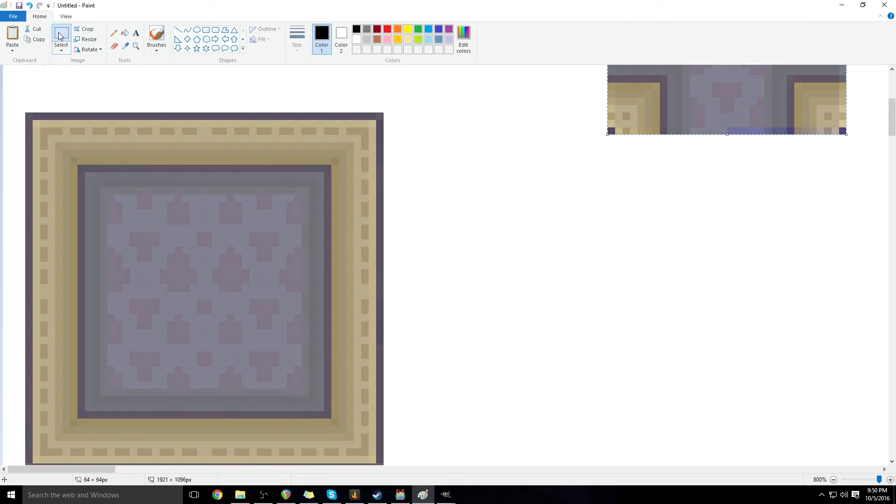
pyautogui.click(33, 108)
pyautogui.moveTo(26, 113); pyautogui.dragTo(381, 465)
pyautogui.scroll(-2, 430, 398)
pyautogui.scroll(2, 432, 399)
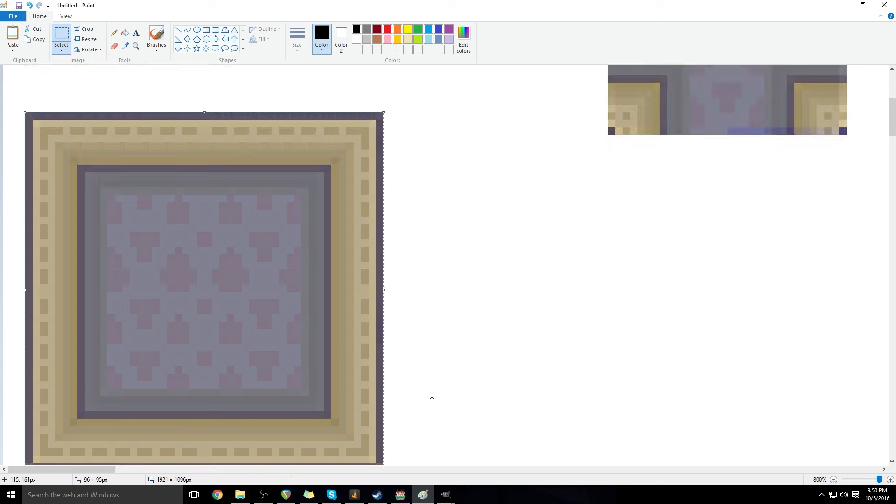
pyautogui.scroll(-2, 431, 398)
# - Select the complete 96 by 96 px framed carpet square, including its dark outer border, and copy it
pyautogui.click(135, 46)
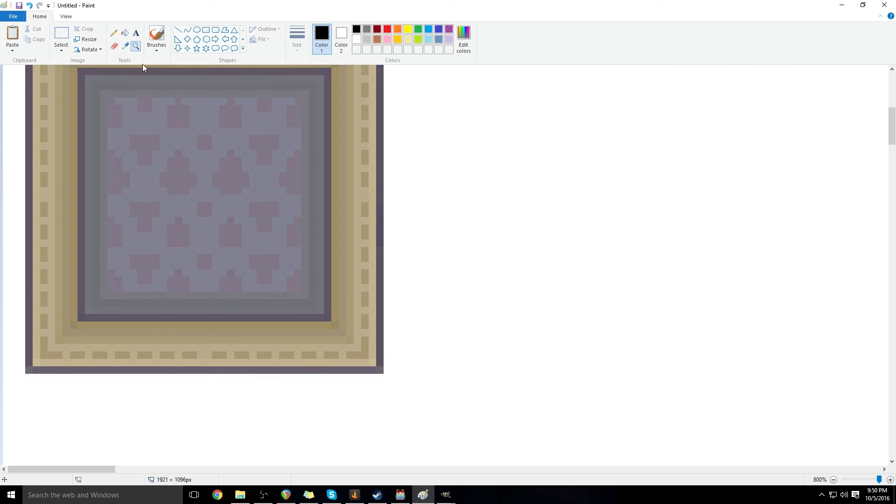
pyautogui.rightClick(116, 124)
pyautogui.scroll(2, 77, 98)
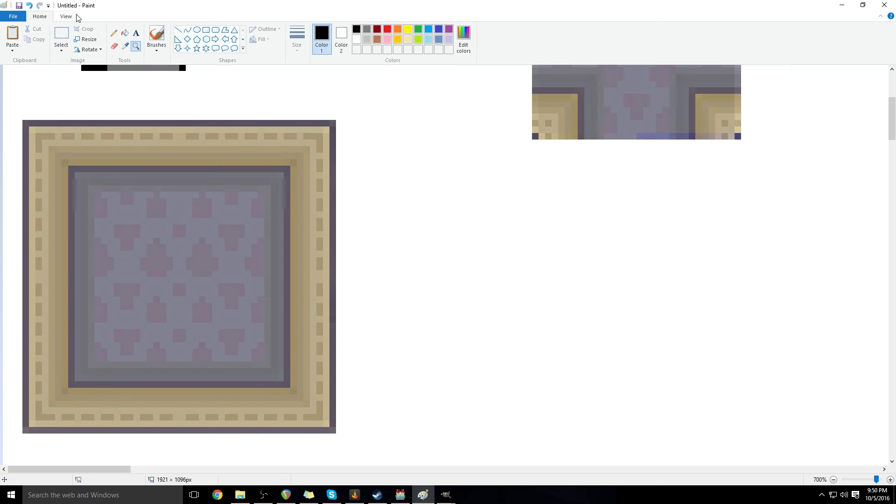
pyautogui.click(59, 45)
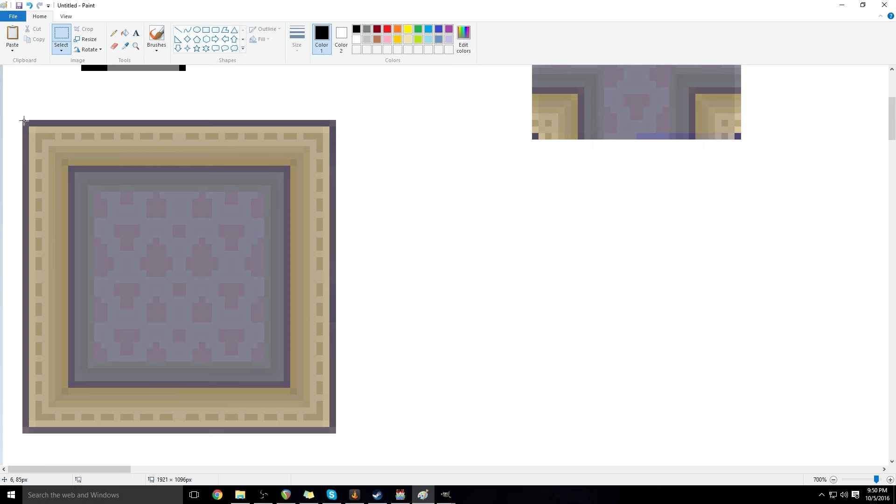
pyautogui.moveTo(23, 121); pyautogui.dragTo(332, 428)
pyautogui.rightClick(249, 320)
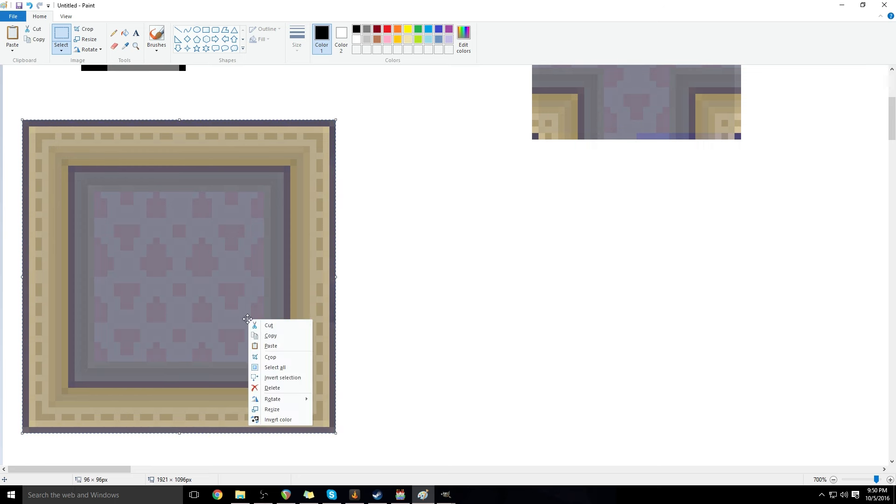
pyautogui.click(271, 336)
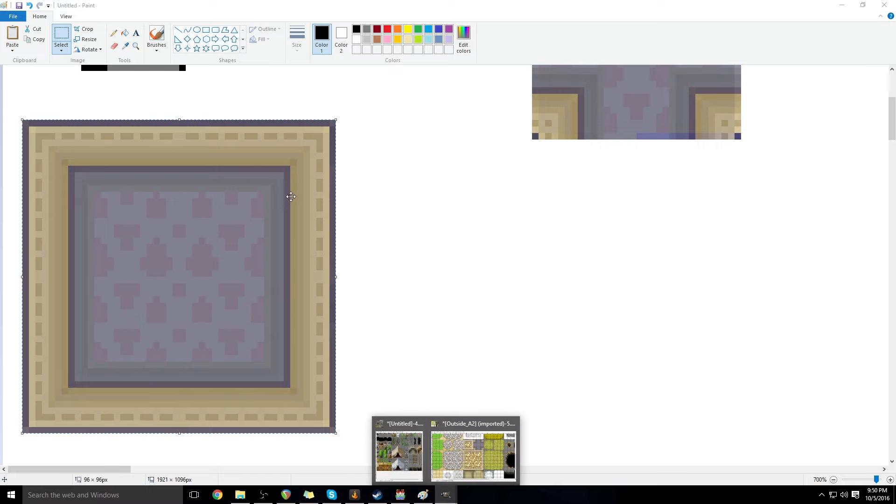
# - Switch to Outside_A2 in GIMP, paste the carpet square and align it over the large lower block of the yellow cobblestone autotile
pyautogui.click(467, 448)
pyautogui.click(126, 86)
pyautogui.click(160, 170)
pyautogui.moveTo(404, 248); pyautogui.dragTo(402, 271)
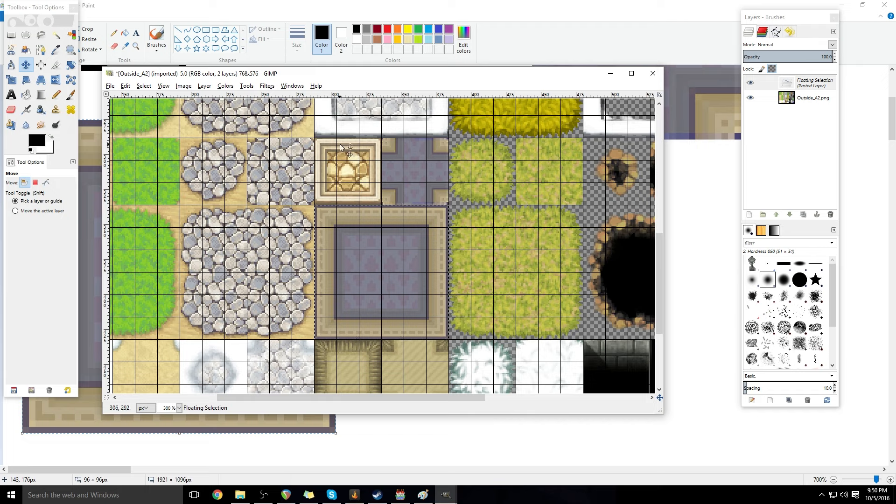
# - Paste the carpet square a second time and align its upper-left corner with the autotile's upper-left cell
pyautogui.click(125, 86)
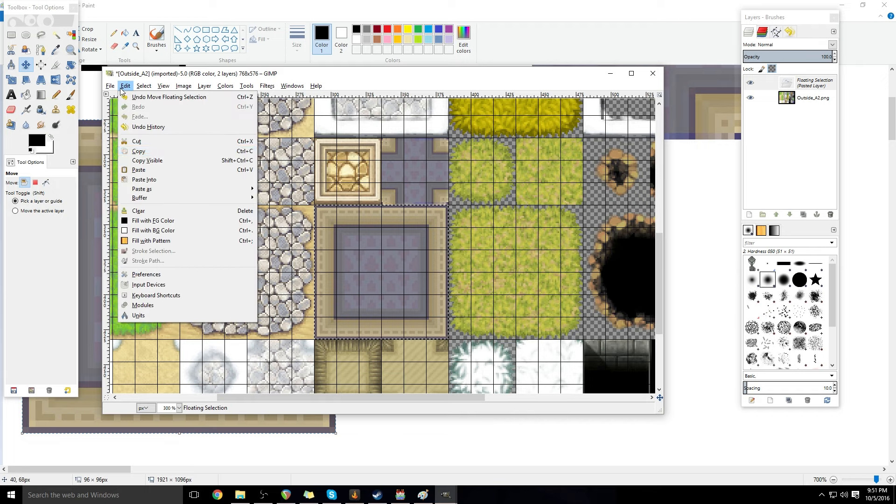
pyautogui.click(157, 180)
pyautogui.moveTo(394, 270); pyautogui.dragTo(392, 200)
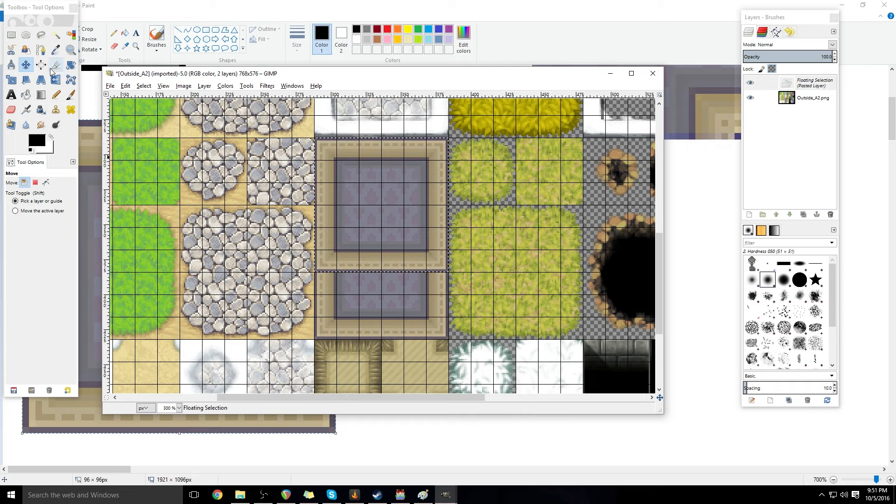
# - Scale the second carpet square to 48 by 48 px to fill the upper-left cell and anchor it to the image
pyautogui.hotkey('shift', 's')
pyautogui.moveTo(417, 242); pyautogui.dragTo(352, 175)
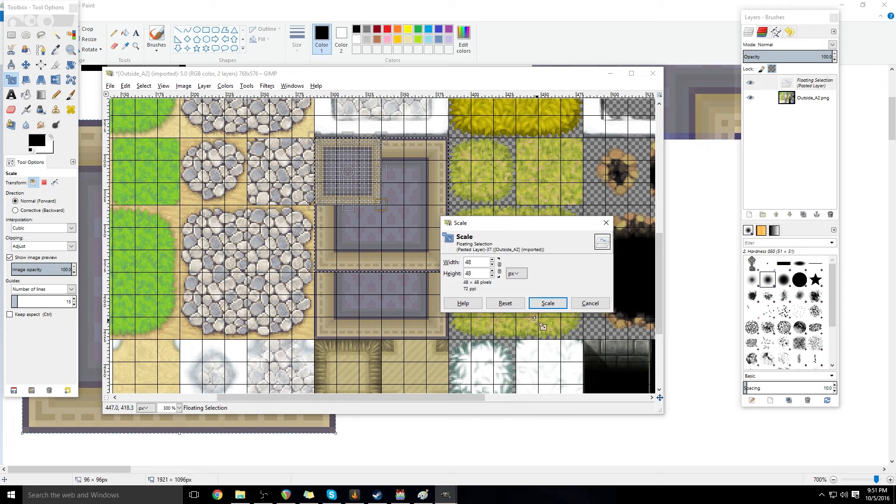
pyautogui.click(542, 305)
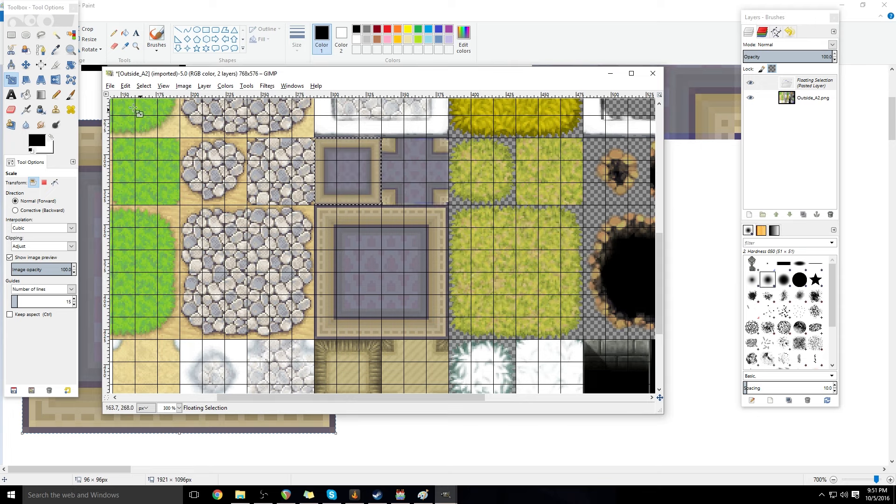
pyautogui.click(27, 66)
pyautogui.click(221, 237)
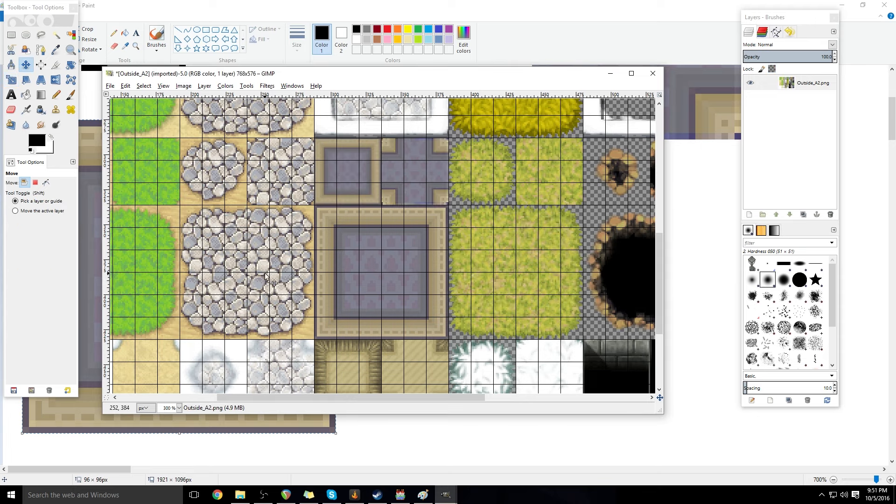
# - Export the edited tileset image as Outside_A2edit.png into the TutorialGame project's tilesets folder
pyautogui.click(110, 87)
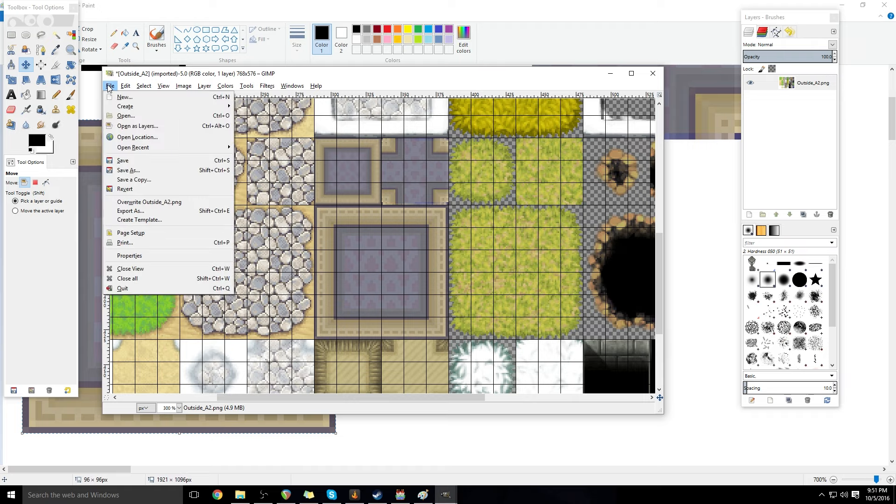
pyautogui.click(135, 211)
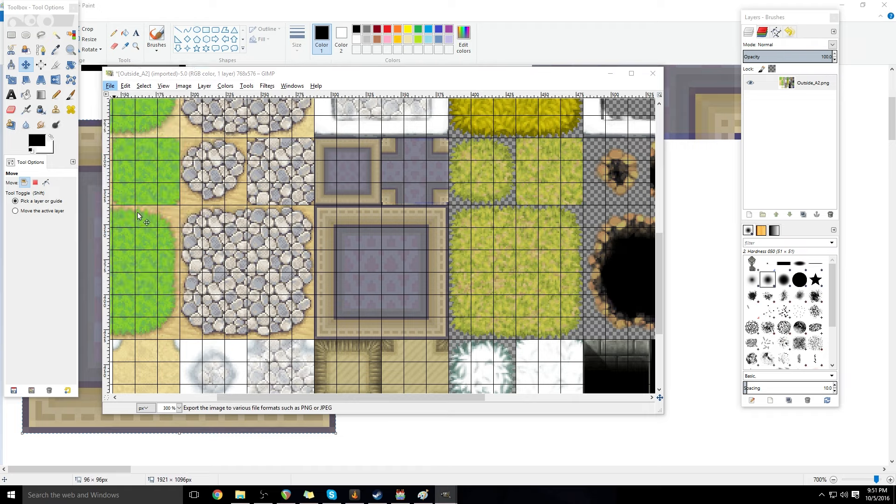
pyautogui.click(79, 44)
pyautogui.write('edit.png')
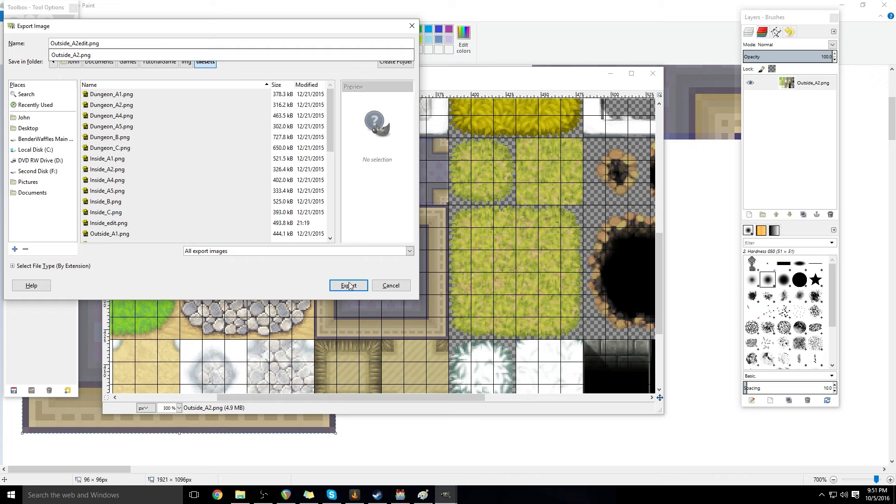
pyautogui.click(349, 286)
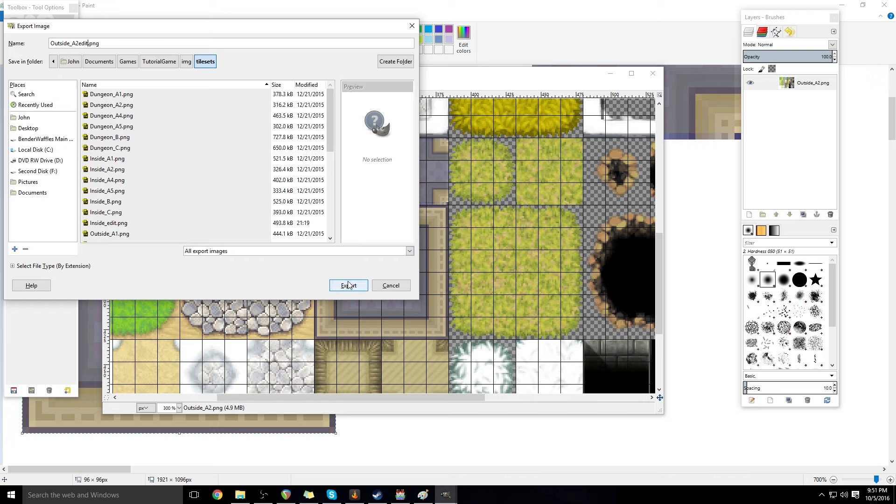
pyautogui.click(350, 285)
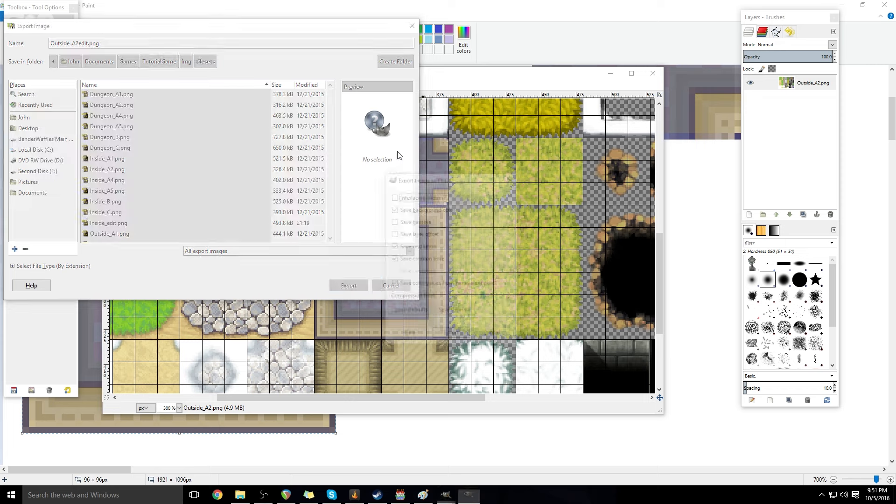
pyautogui.click(451, 336)
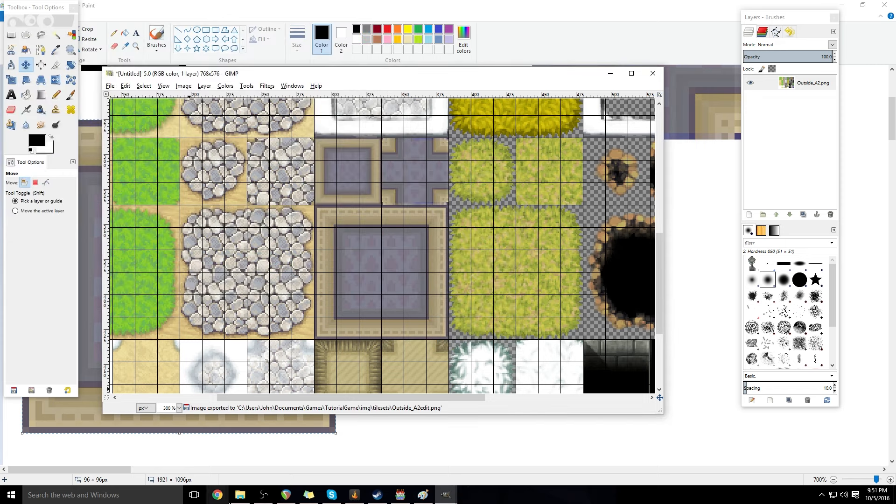
# - Switch to RPG Maker MV and set the ExteriorEdit tileset's A2 (Ground) image to Outside_A2edit in the database
pyautogui.click(399, 495)
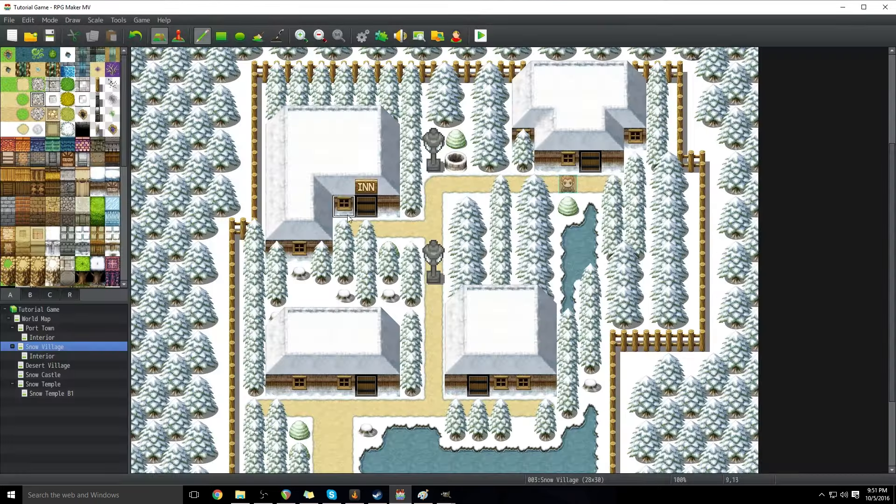
pyautogui.click(381, 35)
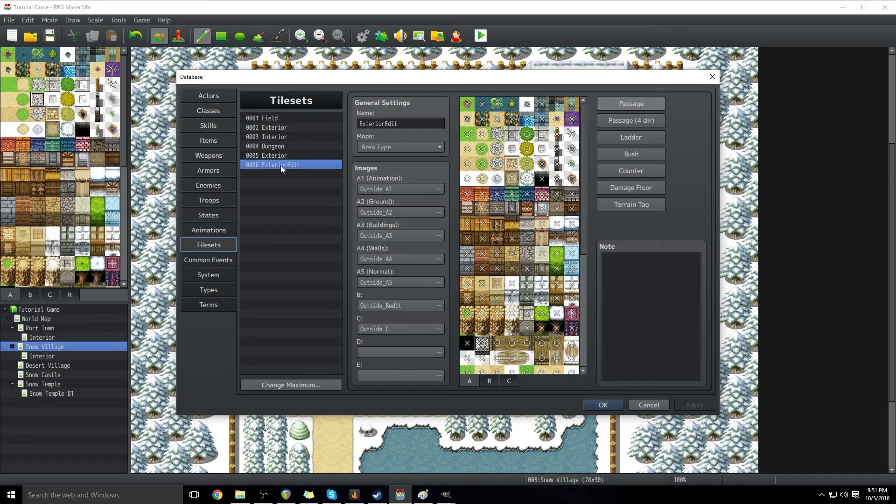
pyautogui.click(405, 212)
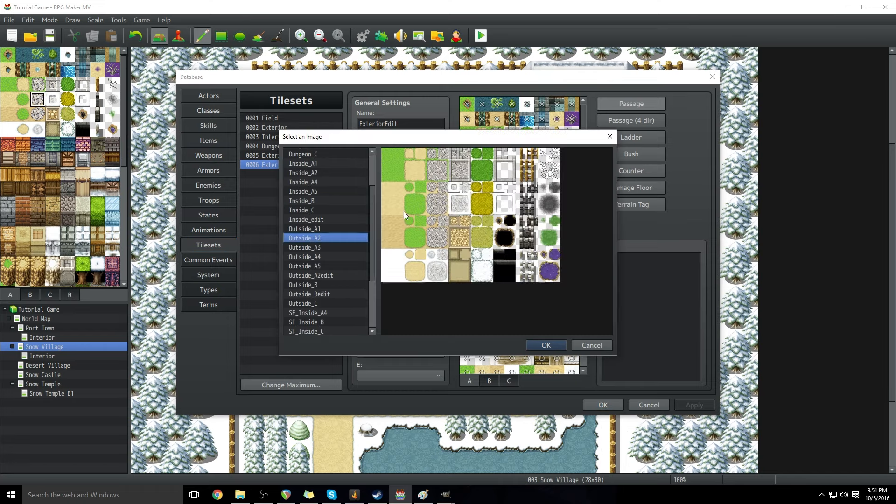
pyautogui.click(330, 281)
pyautogui.click(332, 275)
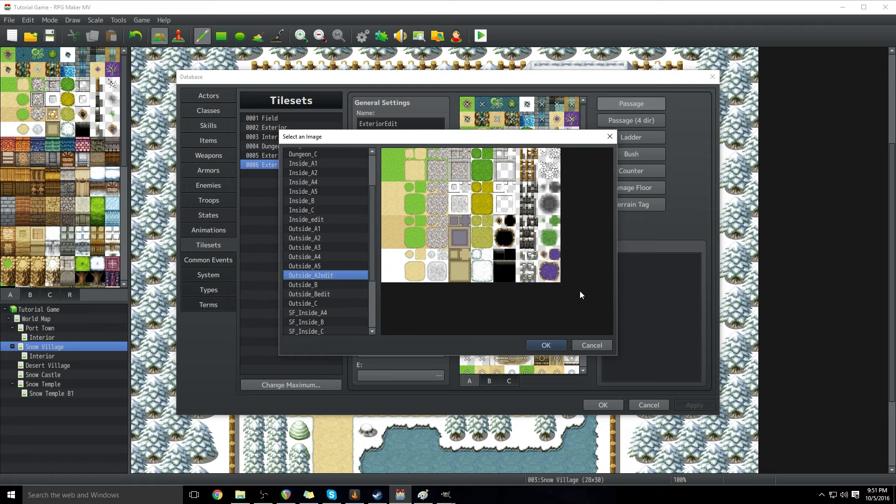
pyautogui.click(553, 346)
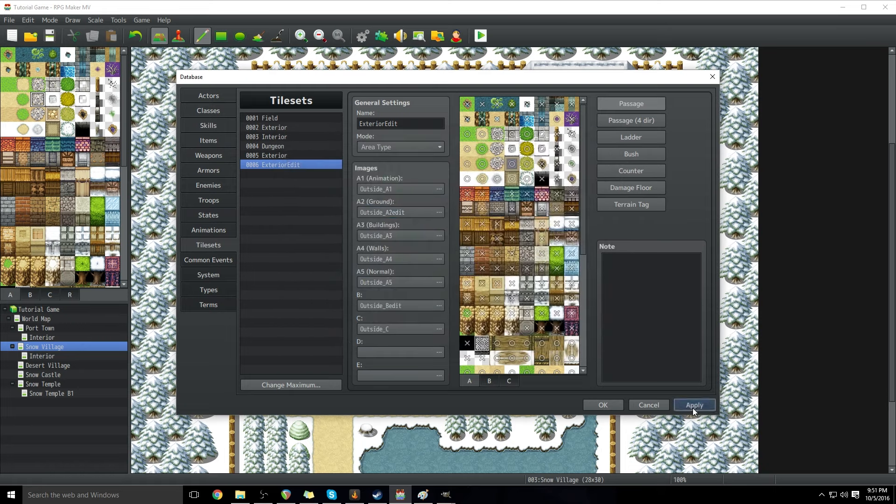
pyautogui.click(619, 405)
# - Paint large test areas of the new carpet autotile around the inn and village centre on the Snow Village map
pyautogui.click(54, 114)
pyautogui.moveTo(434, 206)
pyautogui.mouseDown()
pyautogui.moveTo(394, 234)
pyautogui.moveTo(392, 210)
pyautogui.moveTo(422, 209)
pyautogui.moveTo(425, 189)
pyautogui.moveTo(378, 187)
pyautogui.moveTo(382, 162)
pyautogui.moveTo(374, 186)
pyautogui.mouseUp()
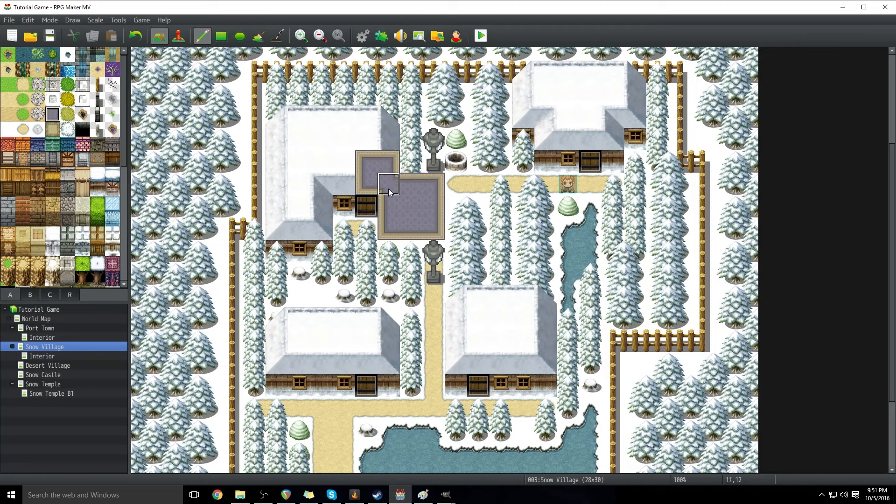
pyautogui.moveTo(411, 163)
pyautogui.mouseDown()
pyautogui.moveTo(411, 187)
pyautogui.moveTo(383, 199)
pyautogui.moveTo(433, 161)
pyautogui.moveTo(441, 174)
pyautogui.moveTo(481, 168)
pyautogui.moveTo(467, 242)
pyautogui.moveTo(495, 224)
pyautogui.moveTo(479, 184)
pyautogui.moveTo(524, 289)
pyautogui.moveTo(490, 308)
pyautogui.moveTo(496, 296)
pyautogui.moveTo(472, 327)
pyautogui.moveTo(434, 252)
pyautogui.moveTo(411, 280)
pyautogui.moveTo(434, 231)
pyautogui.moveTo(449, 265)
pyautogui.moveTo(410, 337)
pyautogui.moveTo(392, 302)
pyautogui.mouseUp()
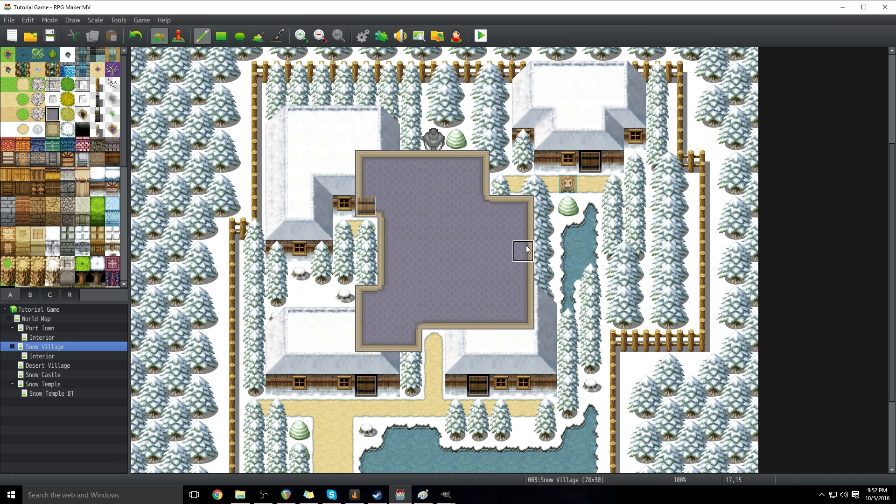
# - Undo all the carpet test painting on the Snow Village map
pyautogui.click(141, 36)
pyautogui.click(143, 36)
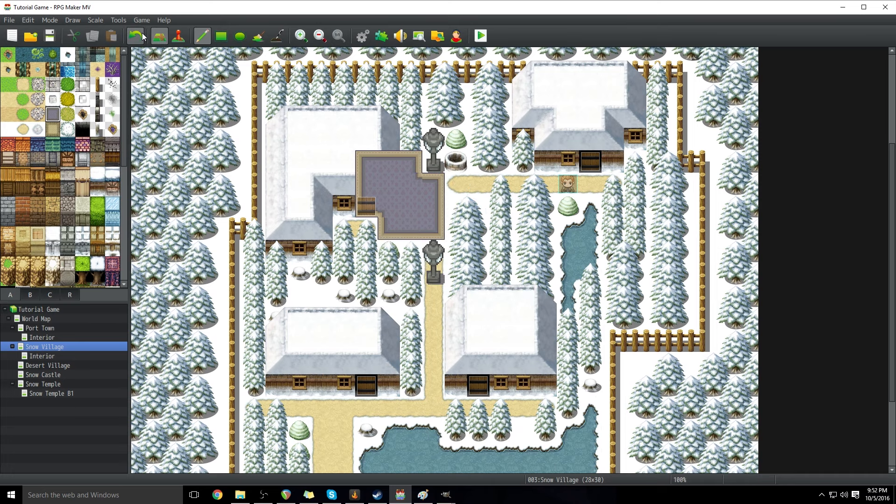
pyautogui.click(143, 36)
pyautogui.click(143, 36)
pyautogui.click(144, 36)
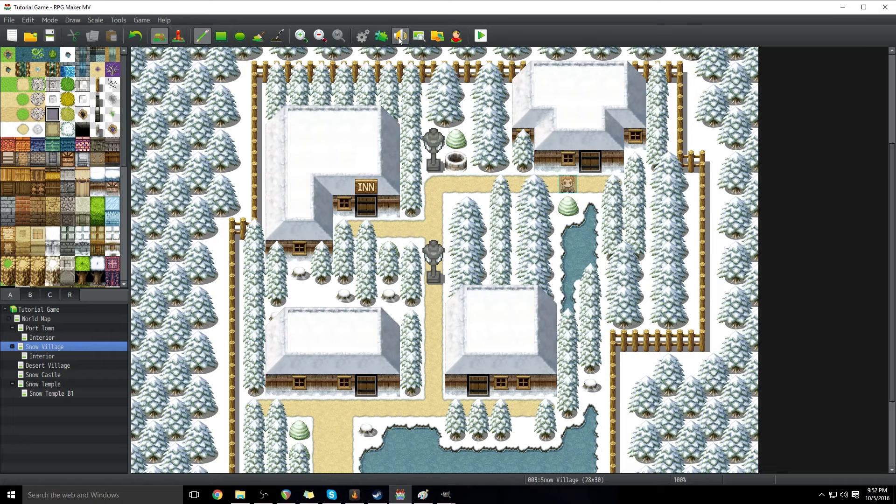
pyautogui.press('F9')
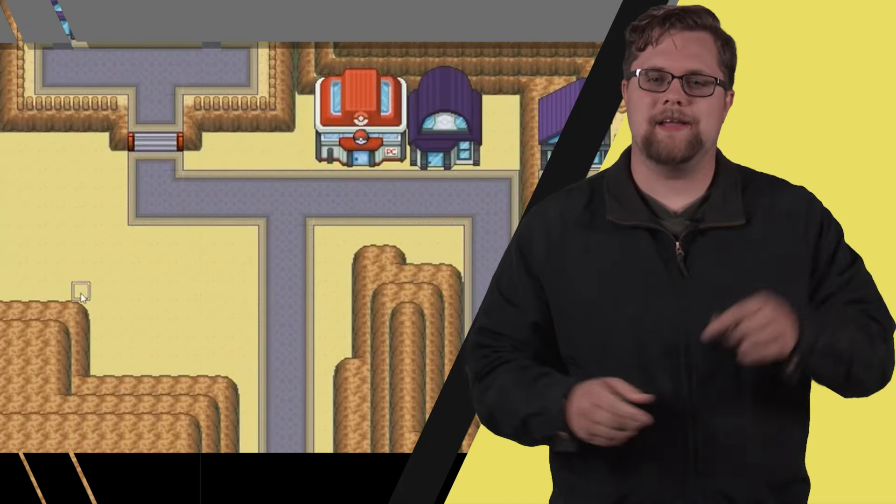
# - Paint a grass area on the sandy ground around the lower-left cliffs, reaching east to the vertical road
pyautogui.moveTo(7, 159)
pyautogui.mouseDown()
pyautogui.moveTo(7, 217)
pyautogui.moveTo(81, 219)
pyautogui.mouseUp()
pyautogui.click(105, 236)
pyautogui.click(118, 253)
pyautogui.moveTo(137, 253); pyautogui.dragTo(230, 254)
pyautogui.click(245, 255)
pyautogui.moveTo(247, 273); pyautogui.dragTo(248, 446)
pyautogui.moveTo(9, 235); pyautogui.dragTo(230, 364)
pyautogui.press('F5')
pyautogui.moveTo(229, 444)
pyautogui.mouseDown()
pyautogui.moveTo(6, 238)
pyautogui.moveTo(192, 326)
pyautogui.mouseUp()
pyautogui.press('F6')
# - Place staggered rows of round brown tree bases on the grass above the lower-left cliffs
pyautogui.press('F4')
pyautogui.moveTo(26, 235); pyautogui.dragTo(63, 235)
pyautogui.moveTo(7, 273); pyautogui.dragTo(119, 273)
pyautogui.moveTo(101, 348); pyautogui.dragTo(181, 308)
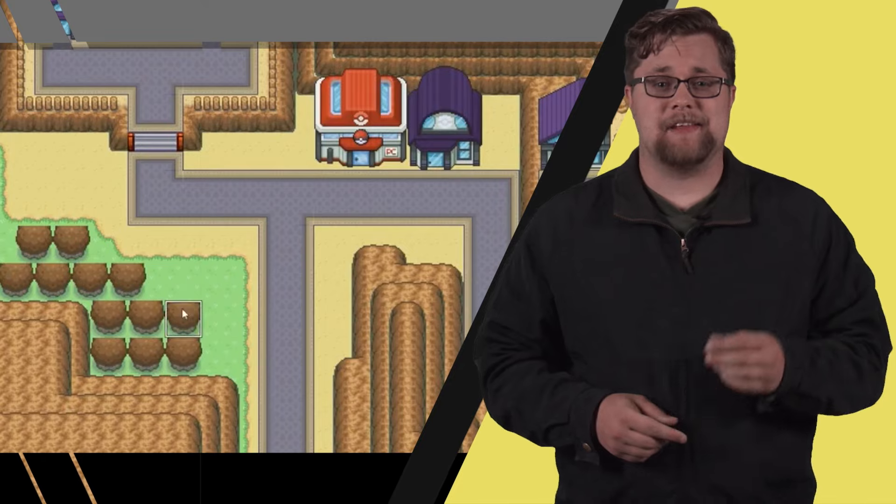
pyautogui.click(213, 348)
pyautogui.click(212, 273)
pyautogui.click(156, 273)
# - Add the tops to the brown trees and place small pointed trees in the gaps between them
pyautogui.press('F4')
pyautogui.moveTo(7, 254); pyautogui.dragTo(172, 260)
pyautogui.click(101, 292)
pyautogui.click(100, 329)
pyautogui.click(26, 217)
pyautogui.click(212, 254)
pyautogui.press('F4')
pyautogui.press('F6')
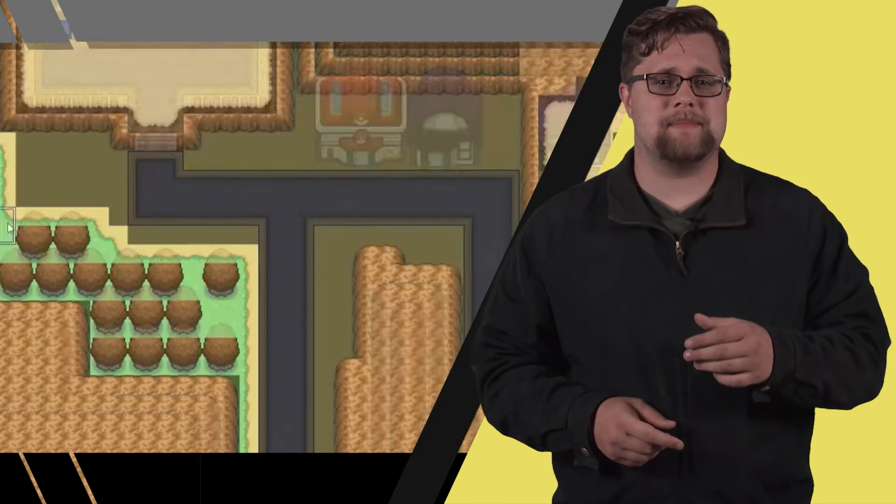
pyautogui.press('F7')
pyautogui.press('F4')
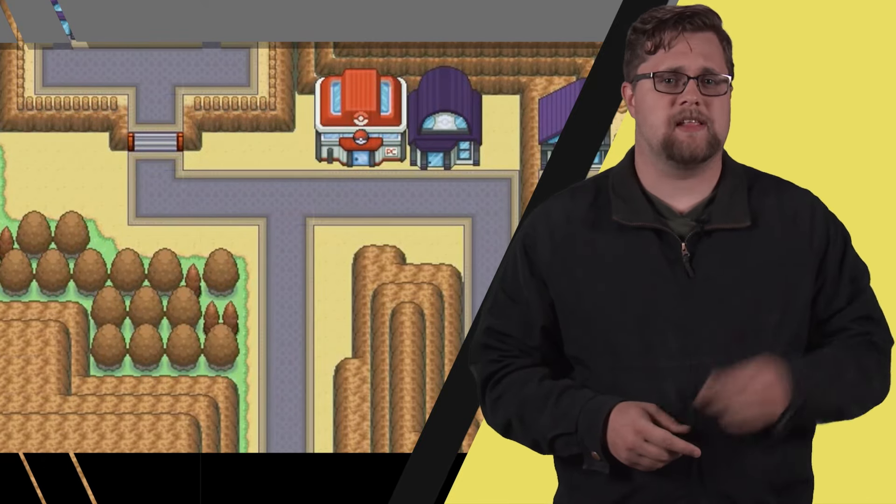